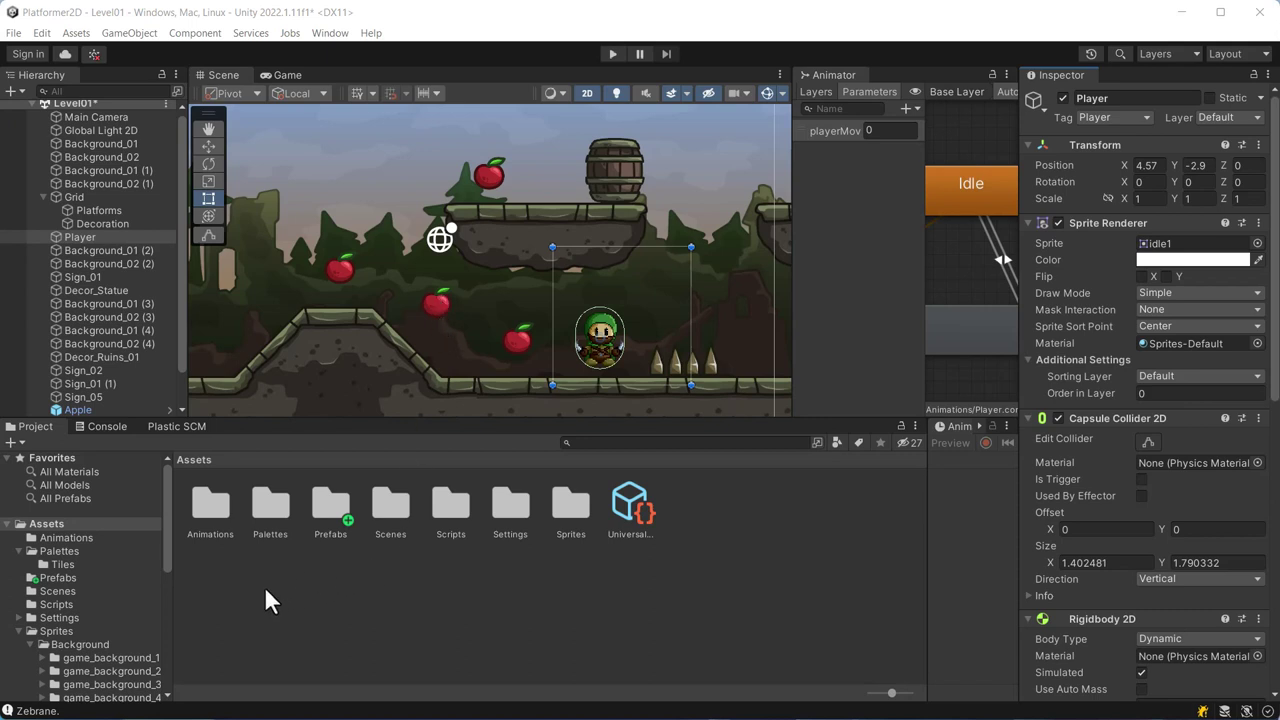
# - Open the Sprites > Tileset > Collectable Object folder to list its apple, coin, chest, key and diamond sprites
pyautogui.moveTo(167, 519); pyautogui.dragTo(178, 656)
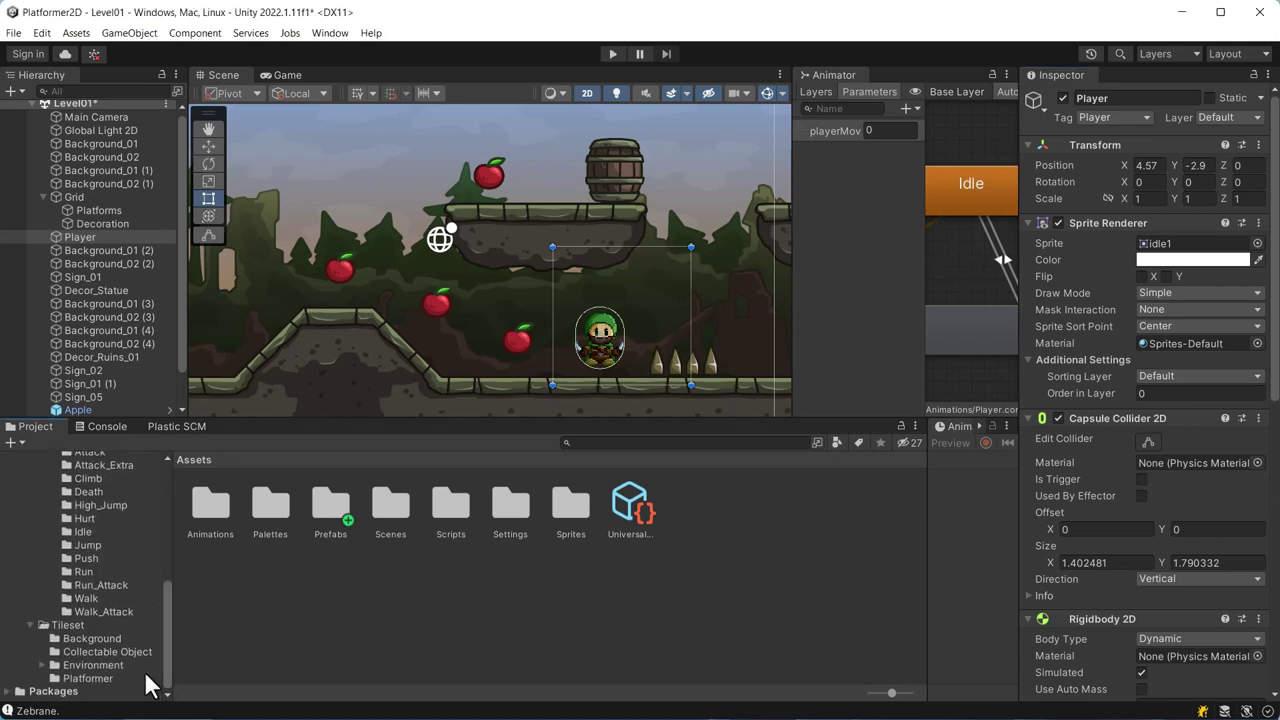
pyautogui.click(108, 652)
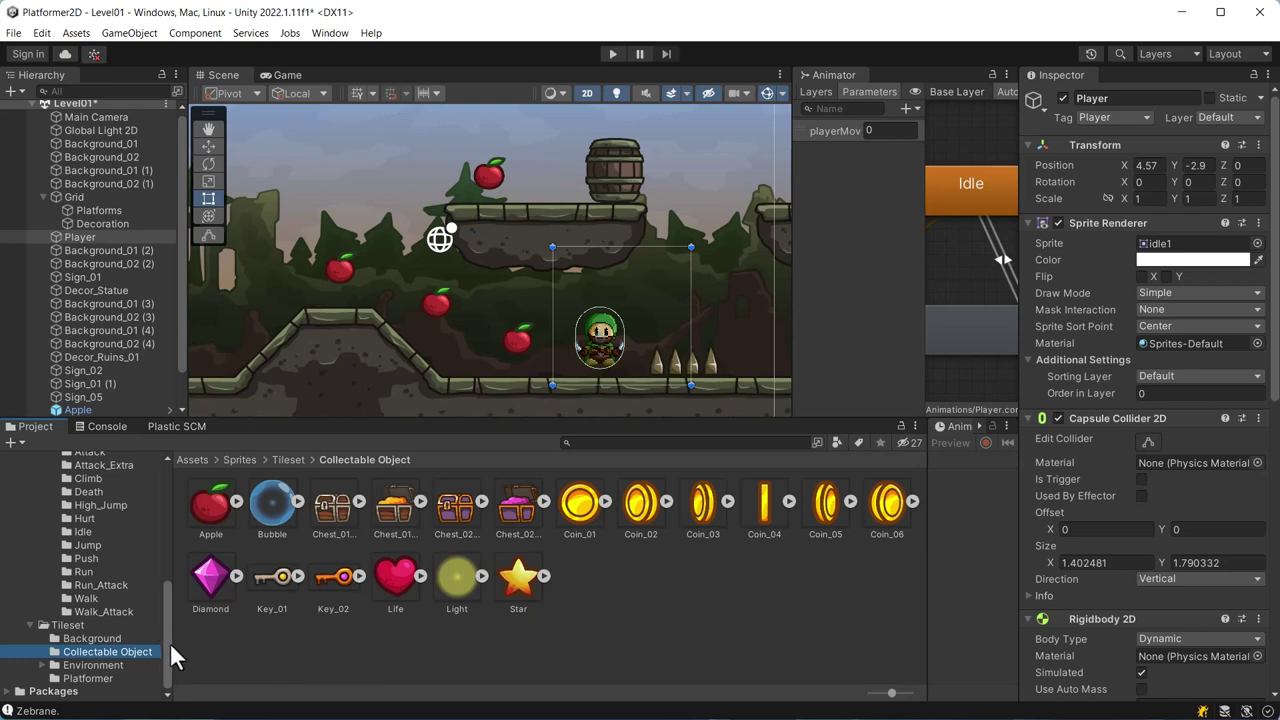
pyautogui.moveTo(167, 641); pyautogui.dragTo(178, 517)
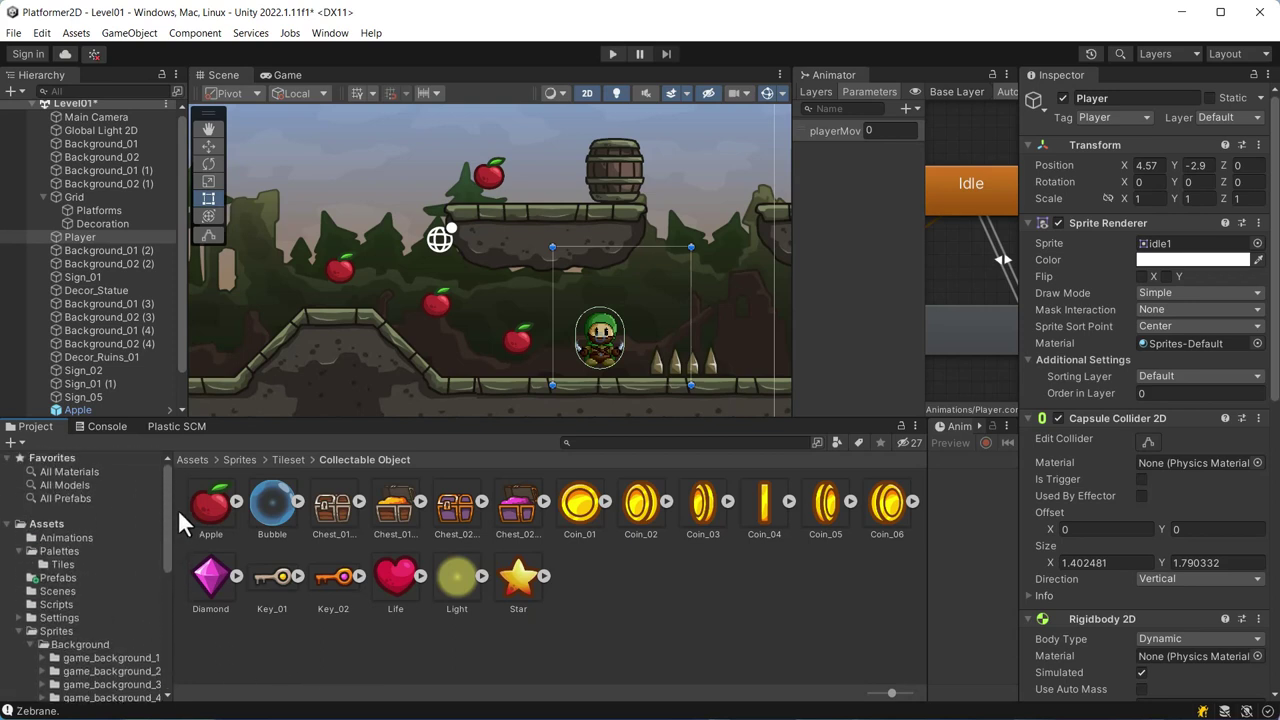
# - Show the Prefabs folder and select the Apple prefab, dismissing a stray context menu
pyautogui.click(59, 578)
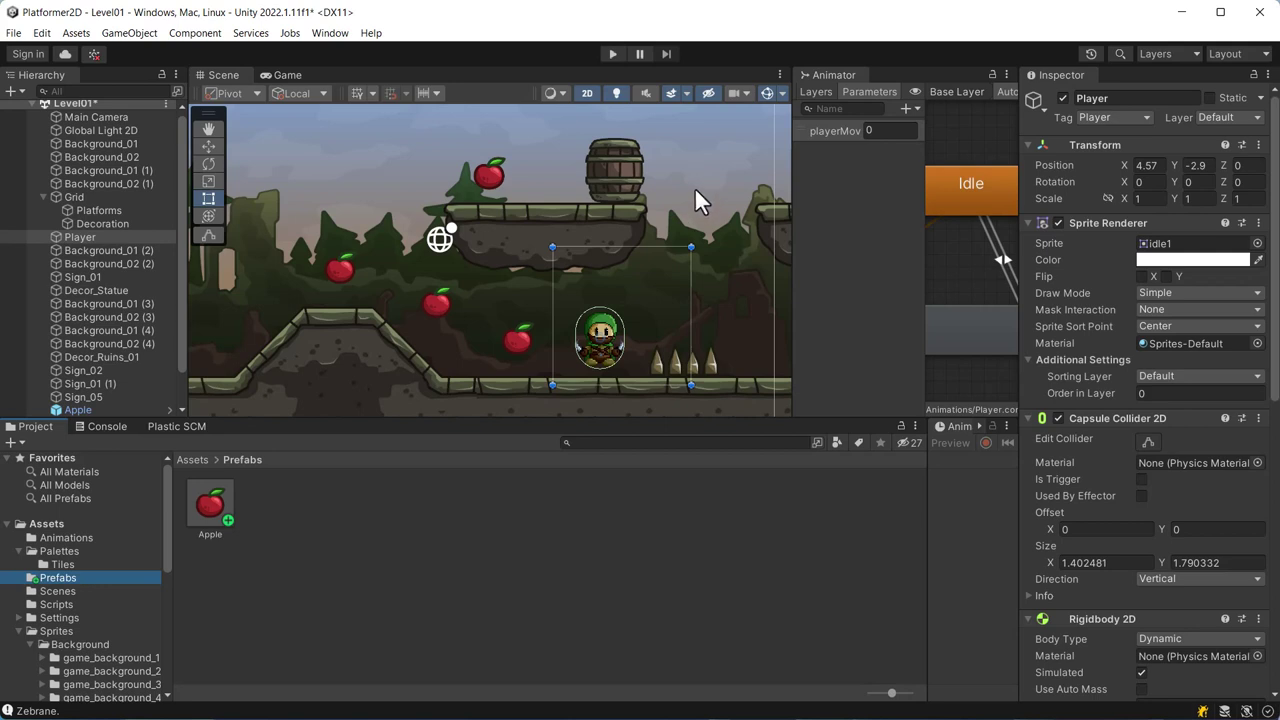
pyautogui.click(211, 501)
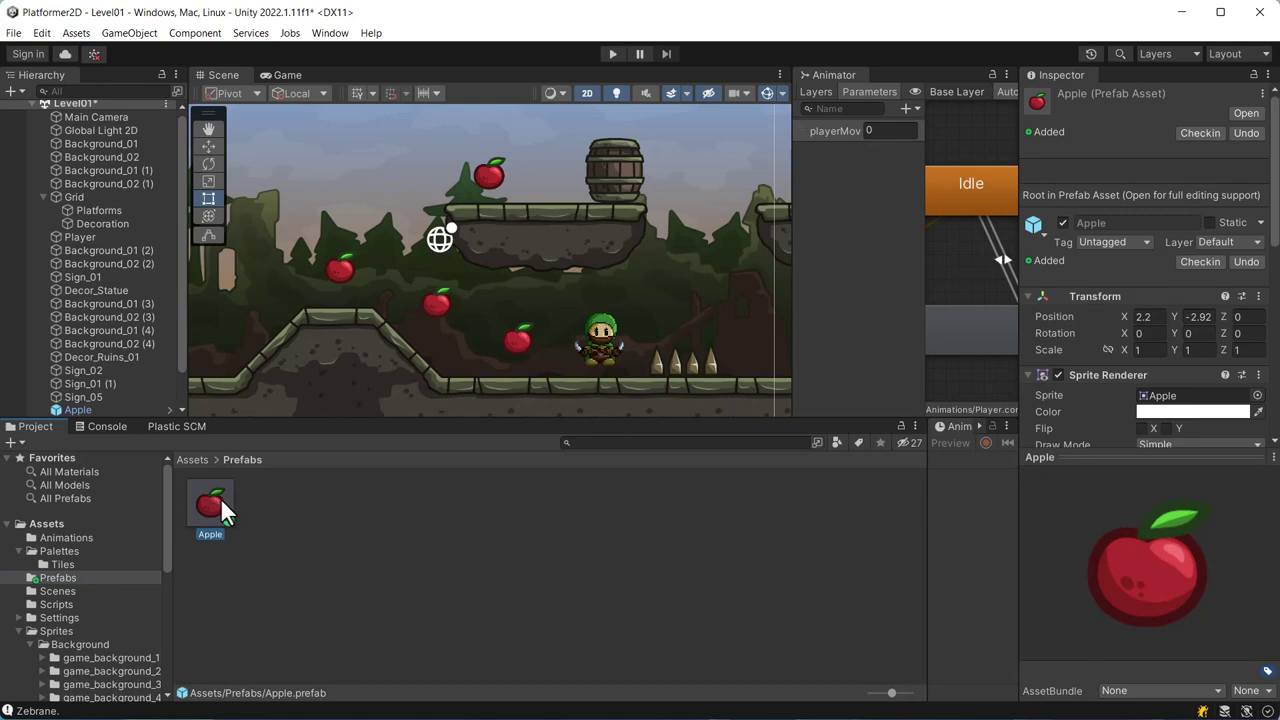
pyautogui.rightClick(222, 509)
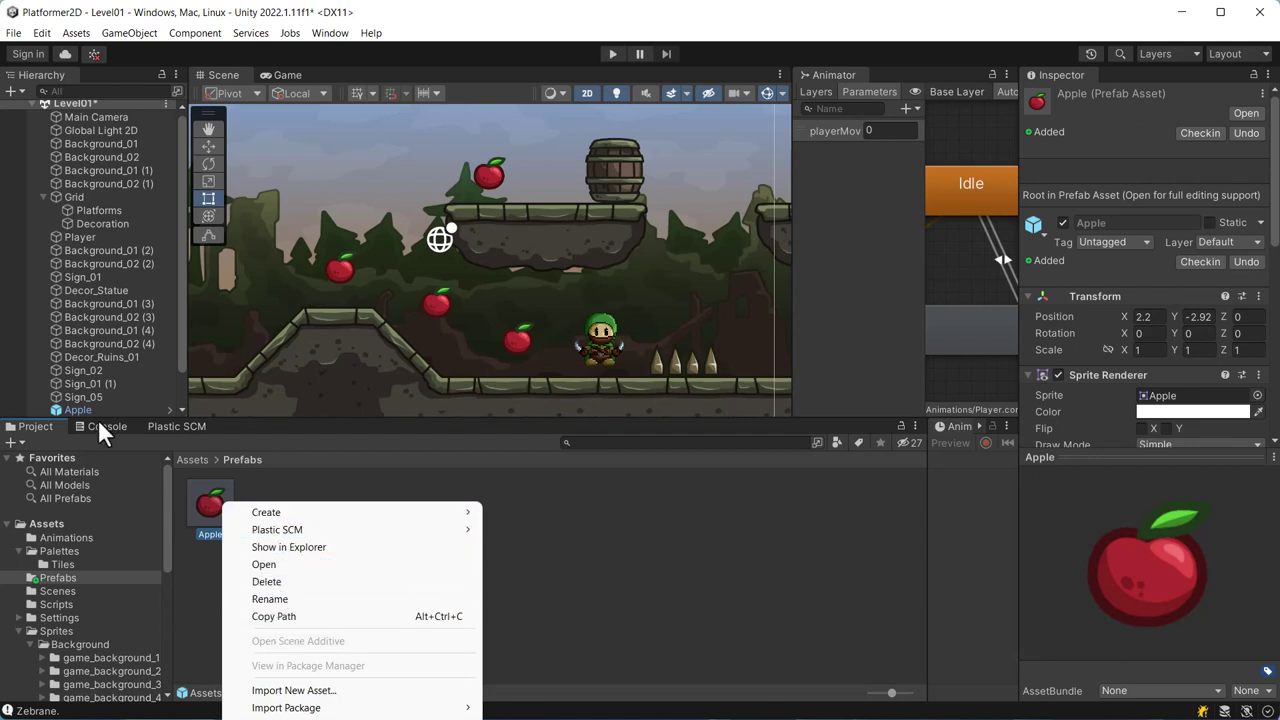
pyautogui.rightClick(85, 368)
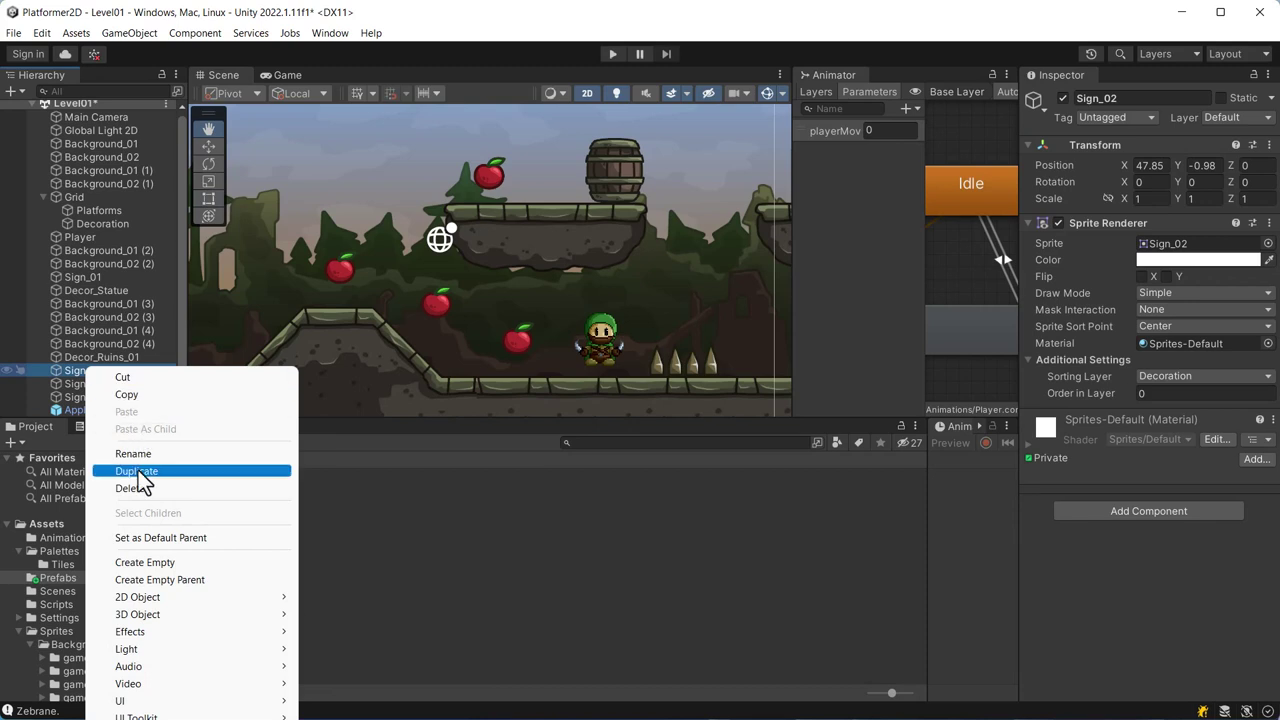
pyautogui.click(390, 520)
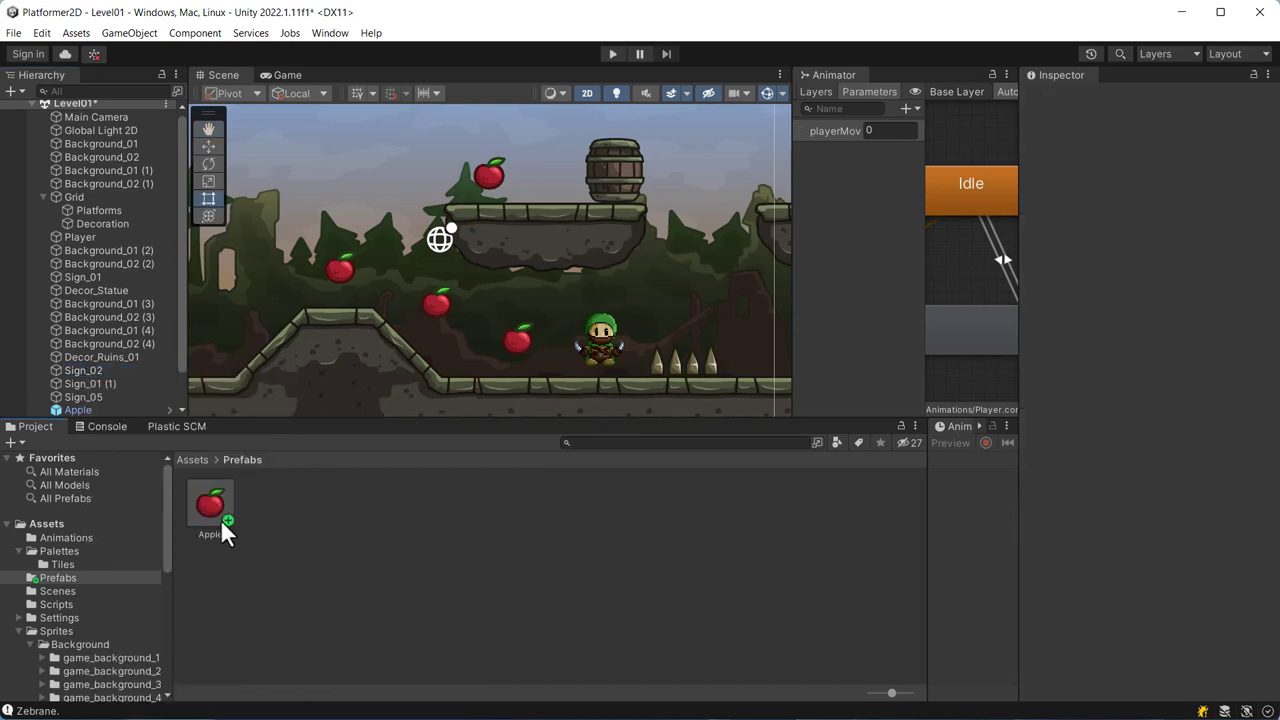
pyautogui.click(200, 495)
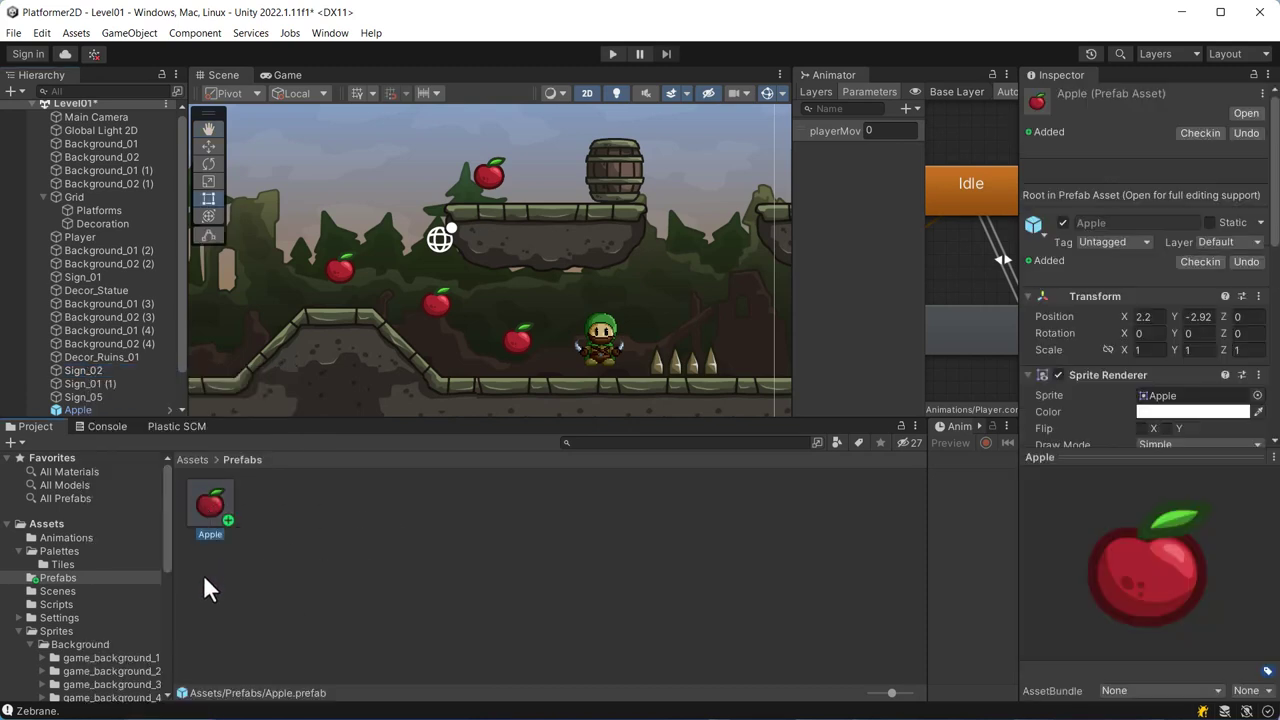
# - Duplicate the Apple prefab as 'Coin' and open the copy in prefab editing mode
pyautogui.hotkey('ctrl', 'd')
pyautogui.write('Coin')
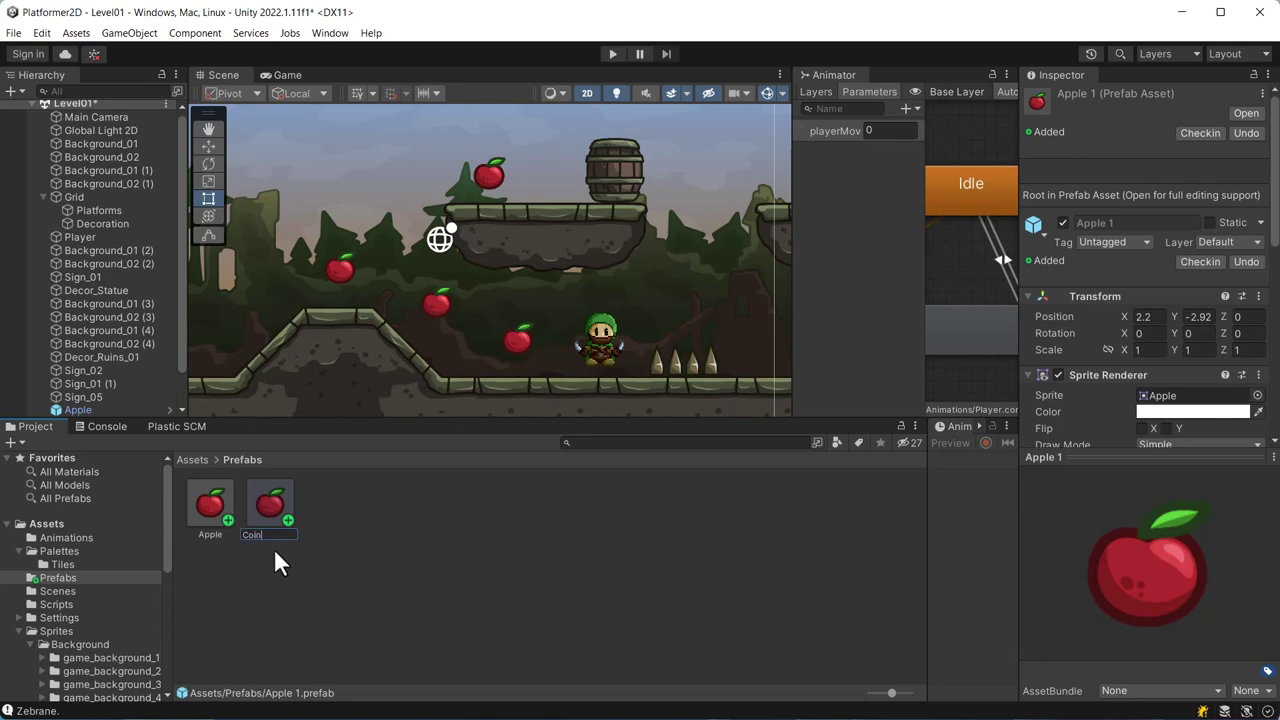
pyautogui.press('Return')
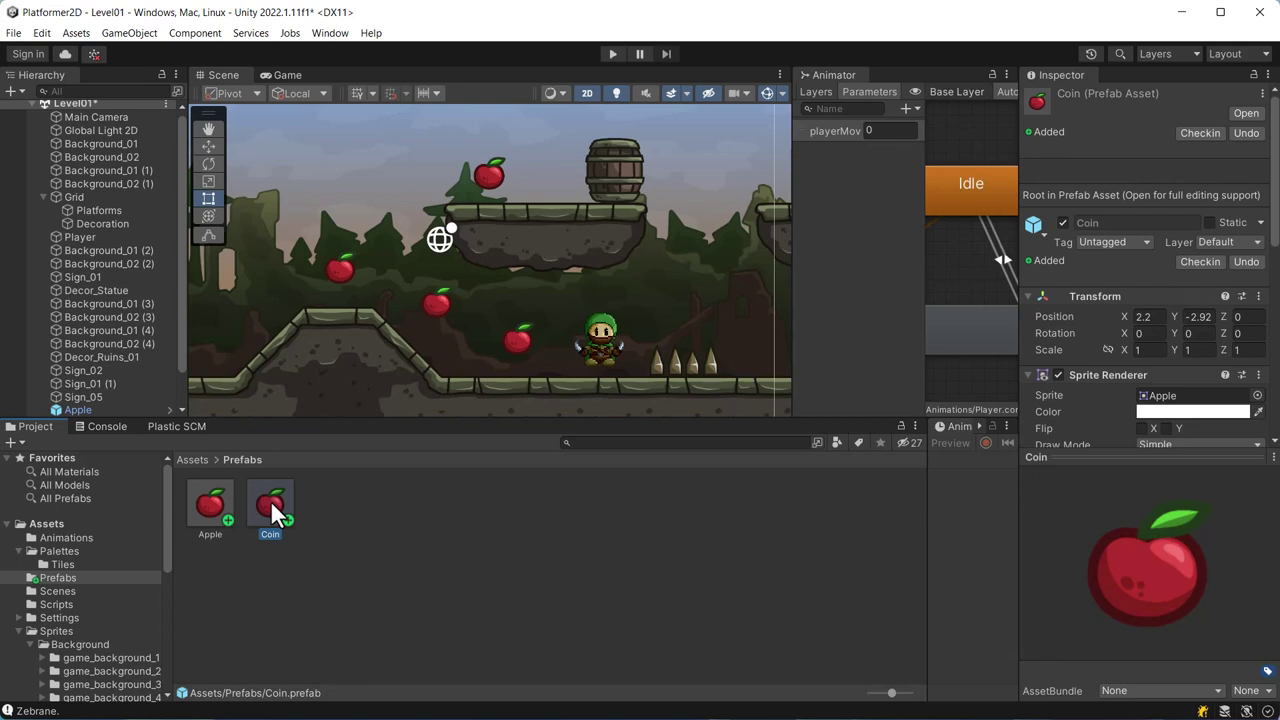
pyautogui.rightClick(272, 508)
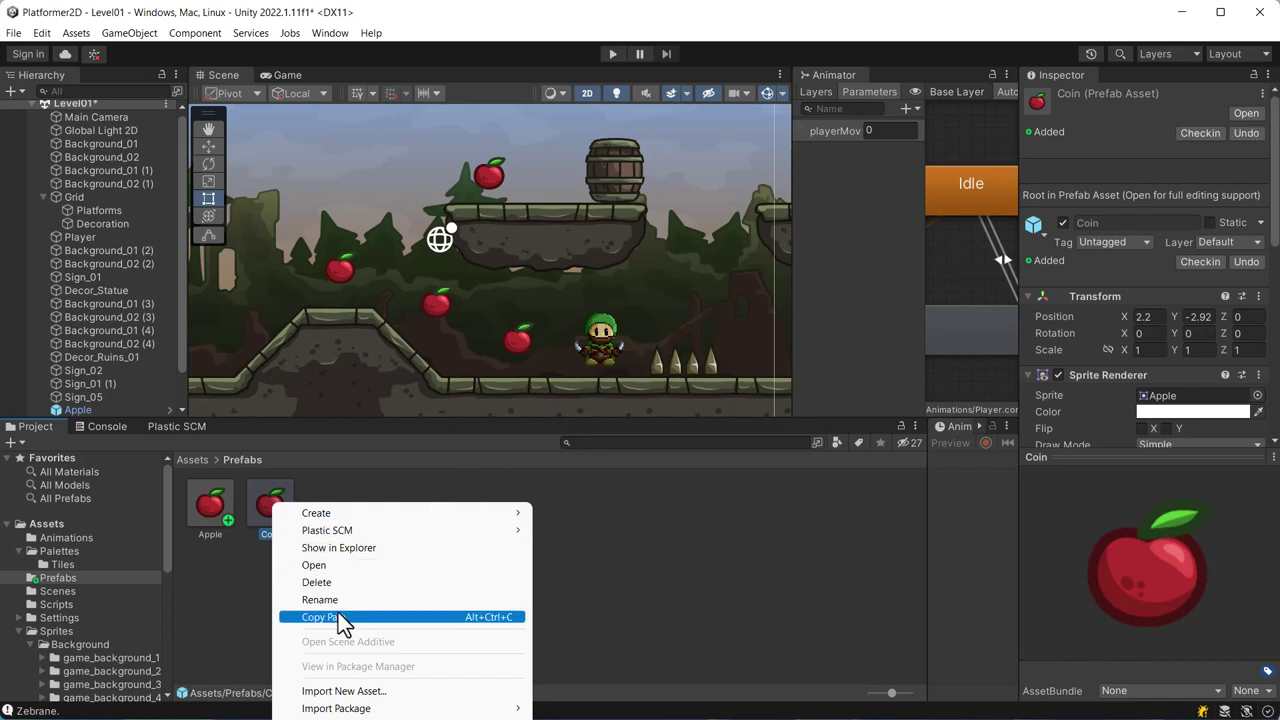
pyautogui.click(323, 565)
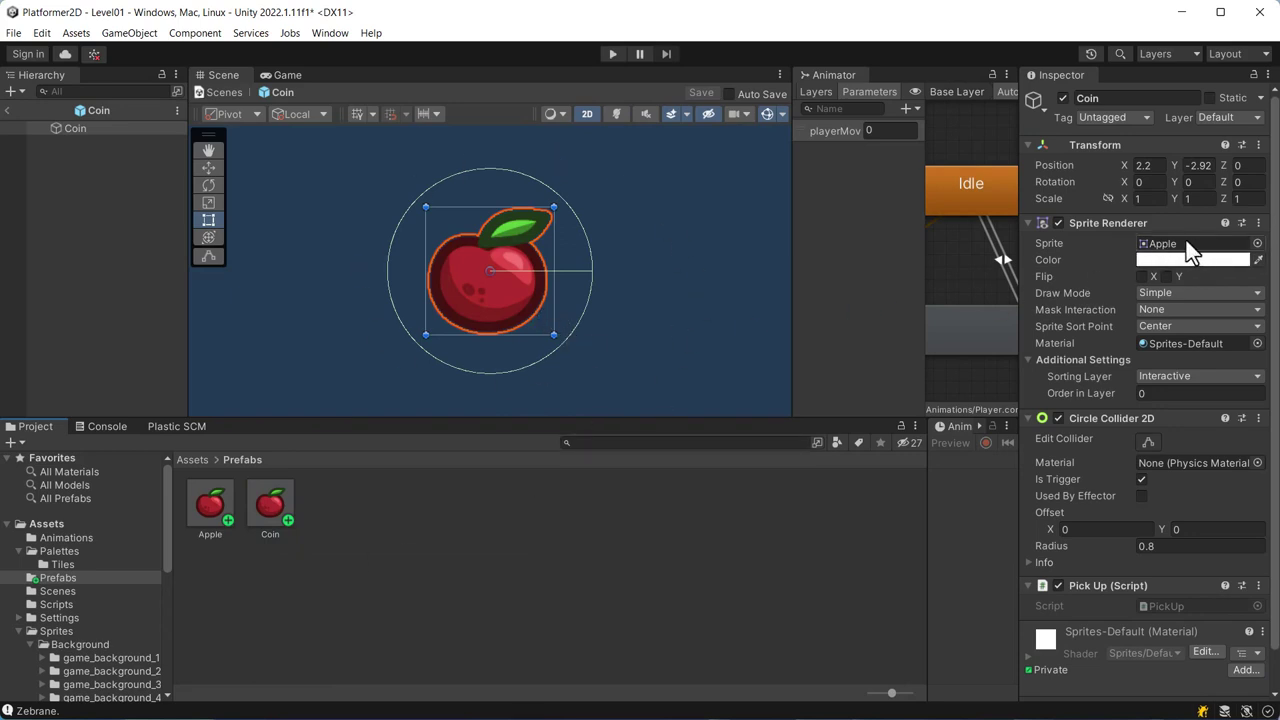
# - Set the Sprite Renderer's sprite to Coin_01 using the sprite picker
pyautogui.click(1257, 244)
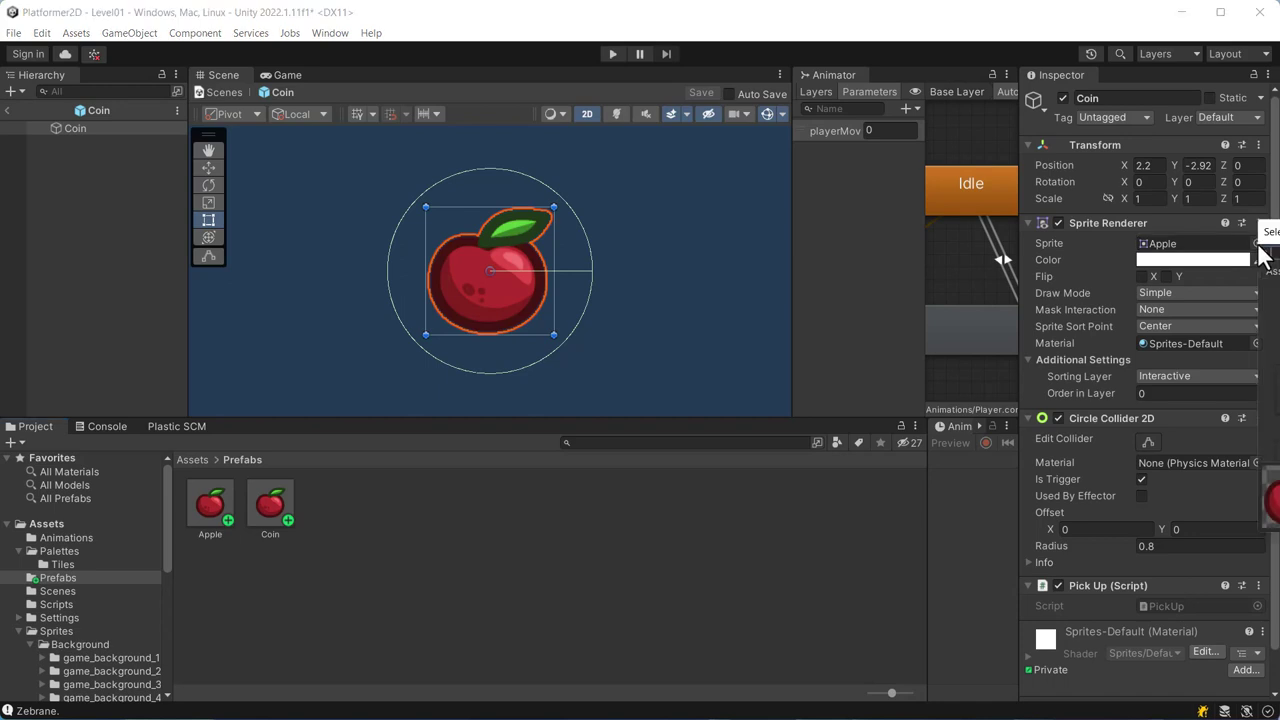
pyautogui.moveTo(1262, 236)
pyautogui.mouseDown()
pyautogui.moveTo(773, 241)
pyautogui.moveTo(496, 261)
pyautogui.mouseUp()
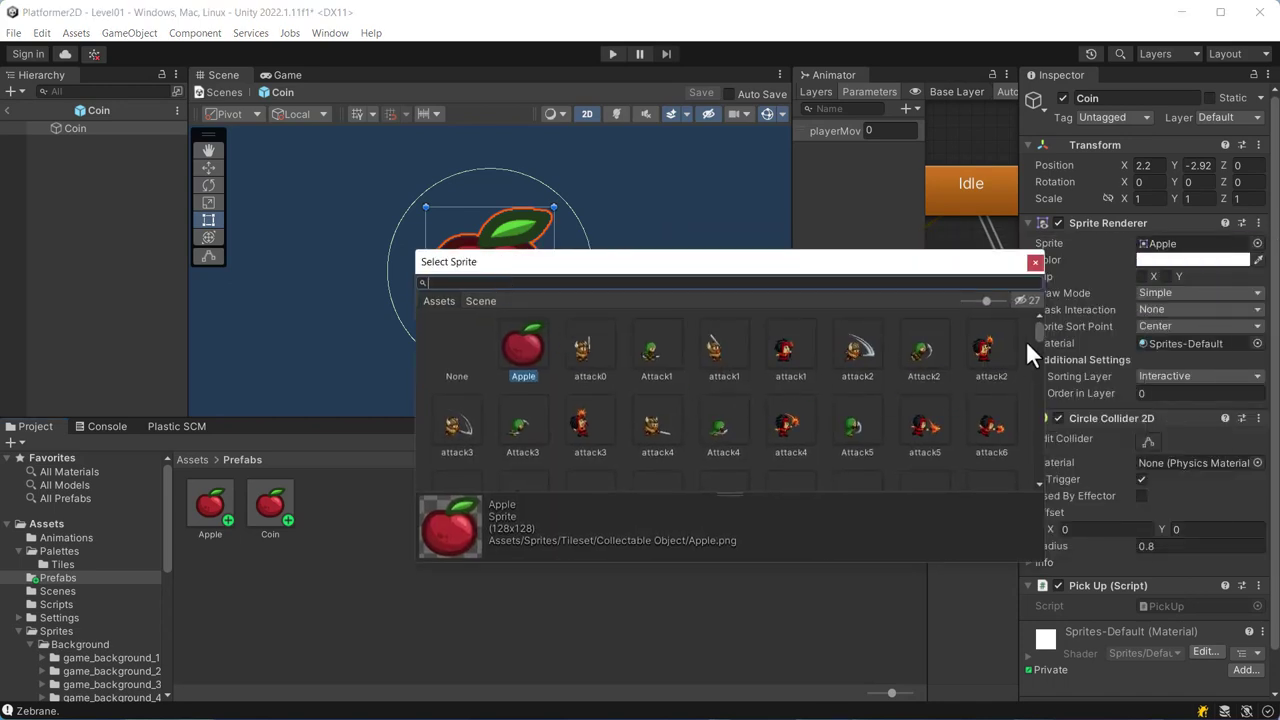
pyautogui.moveTo(1041, 329); pyautogui.dragTo(1040, 348)
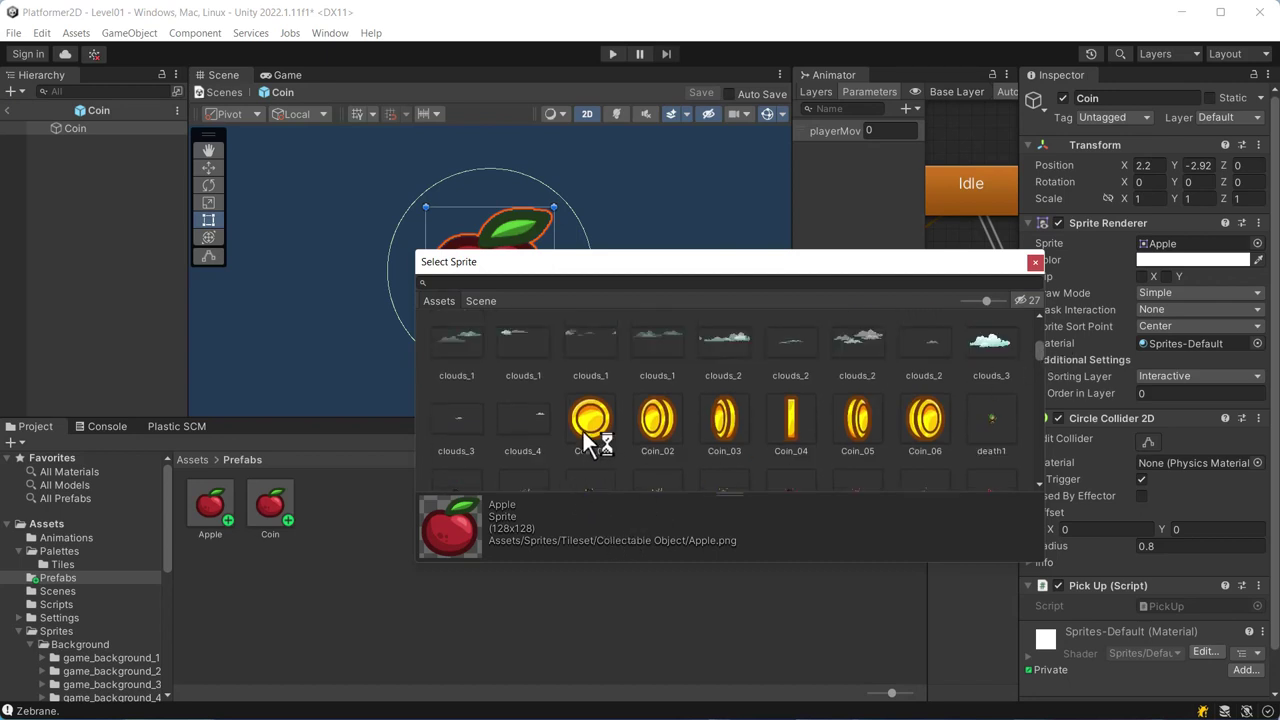
pyautogui.doubleClick(588, 428)
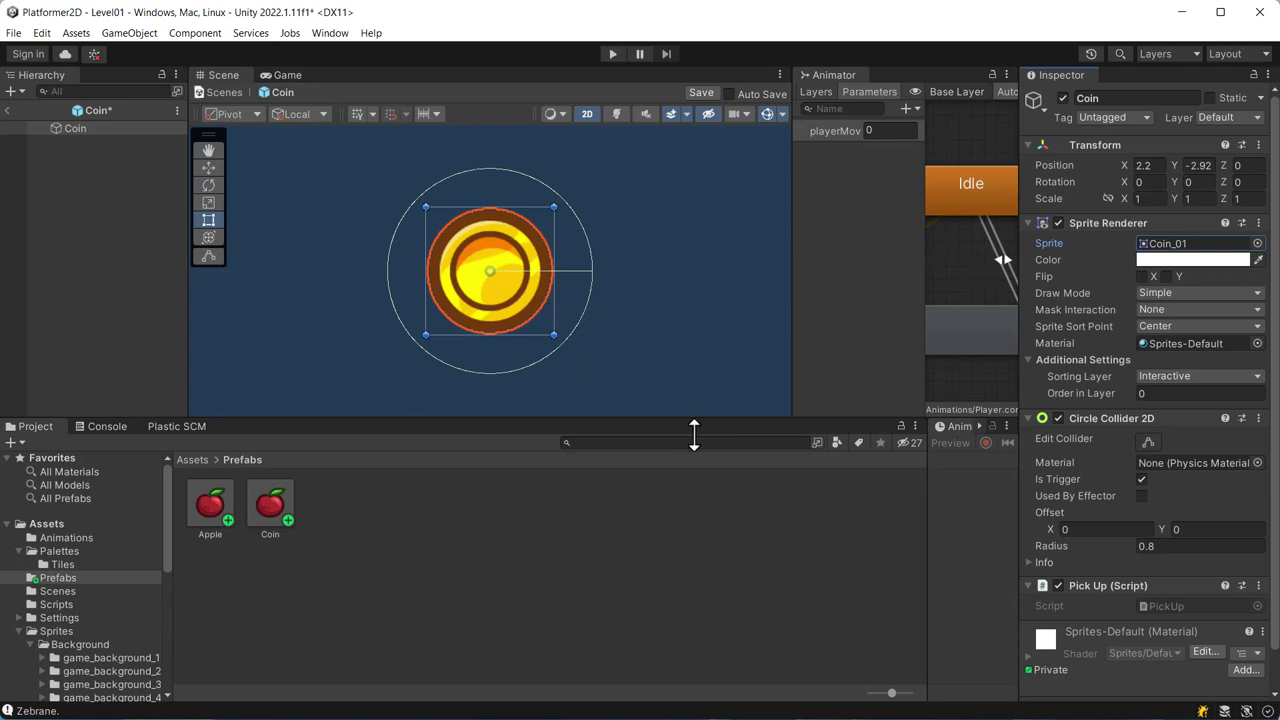
# - Create a new animation clip named 'Coin' and save it in Assets/Animations
pyautogui.moveTo(926, 536); pyautogui.dragTo(443, 533)
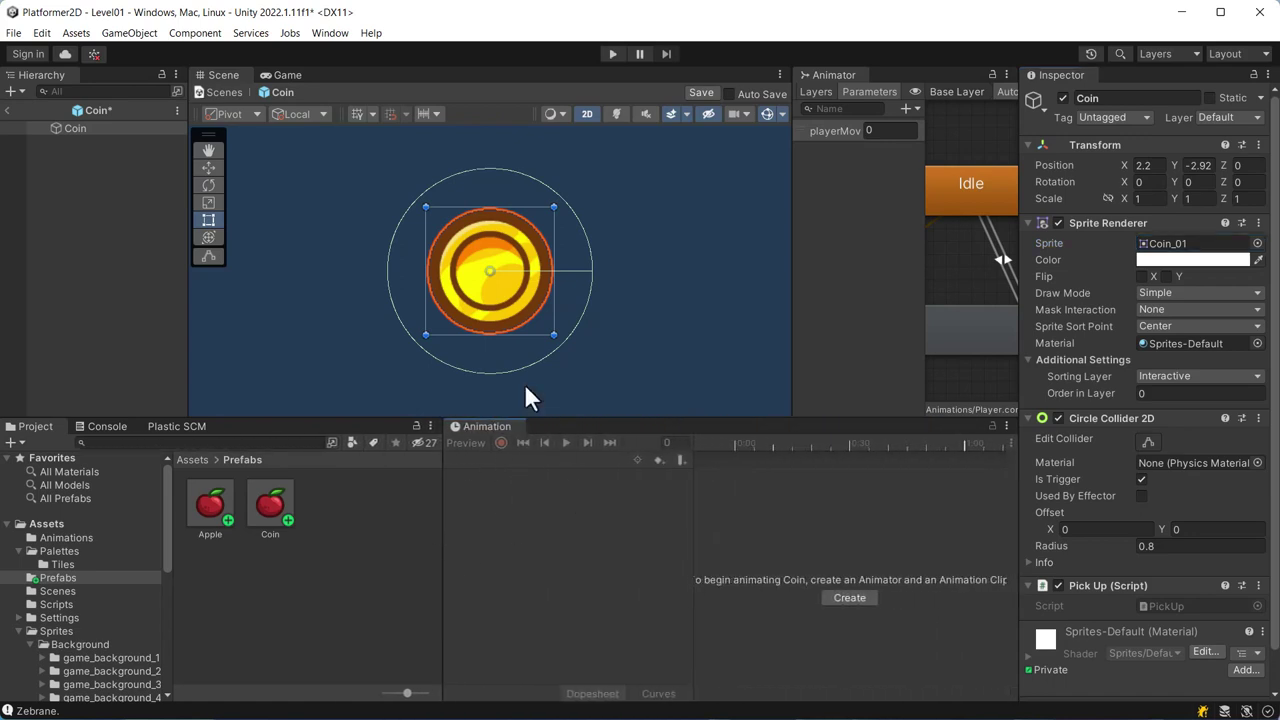
pyautogui.click(502, 301)
pyautogui.click(847, 598)
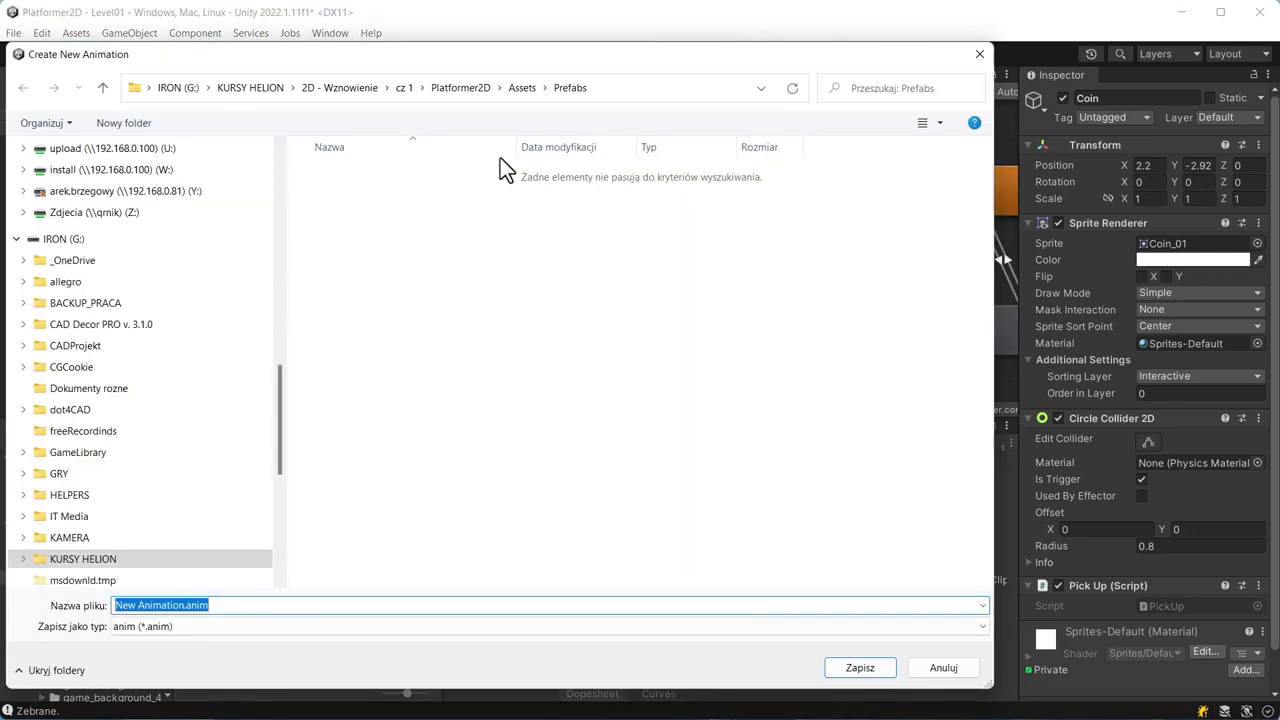
pyautogui.click(523, 90)
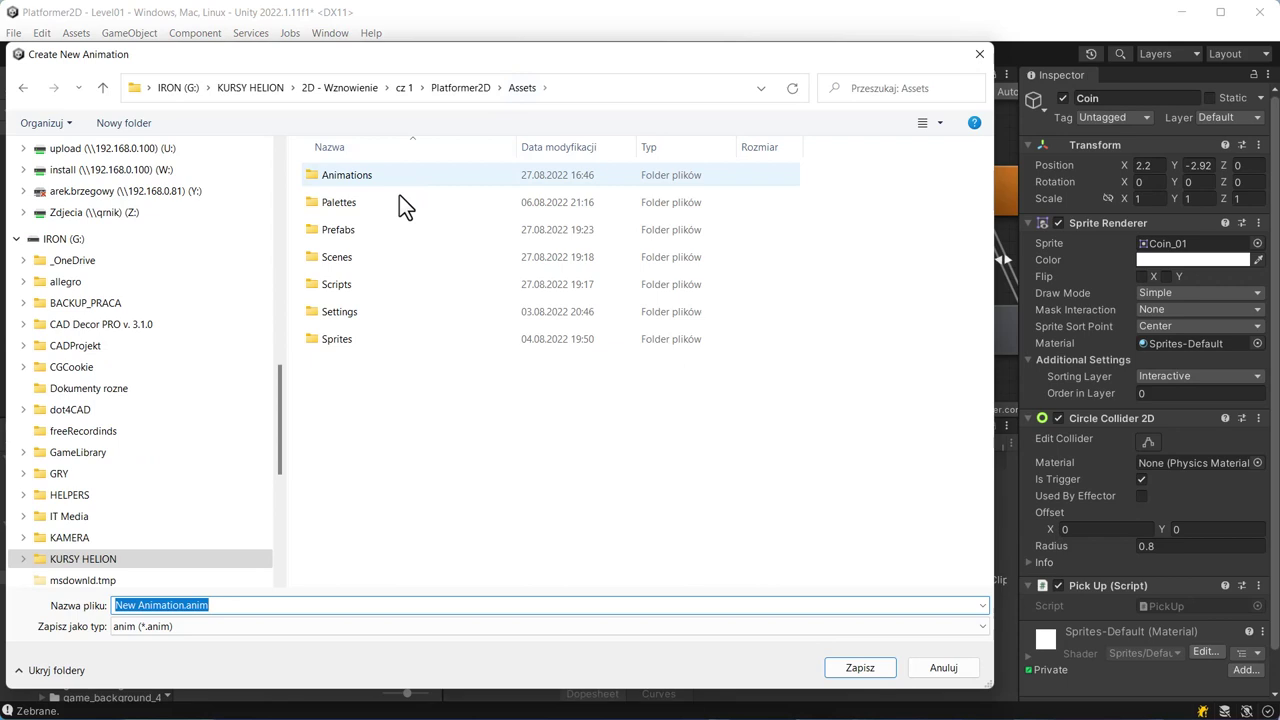
pyautogui.doubleClick(349, 174)
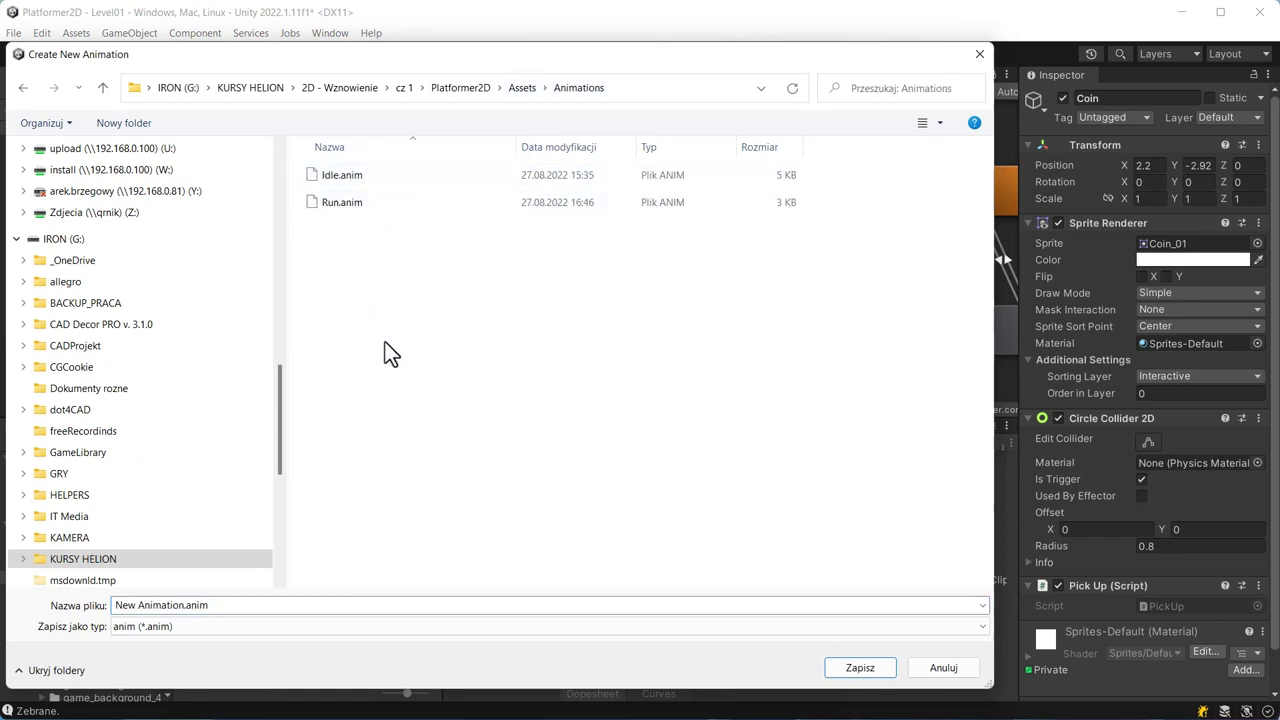
pyautogui.click(361, 606)
pyautogui.write('C')
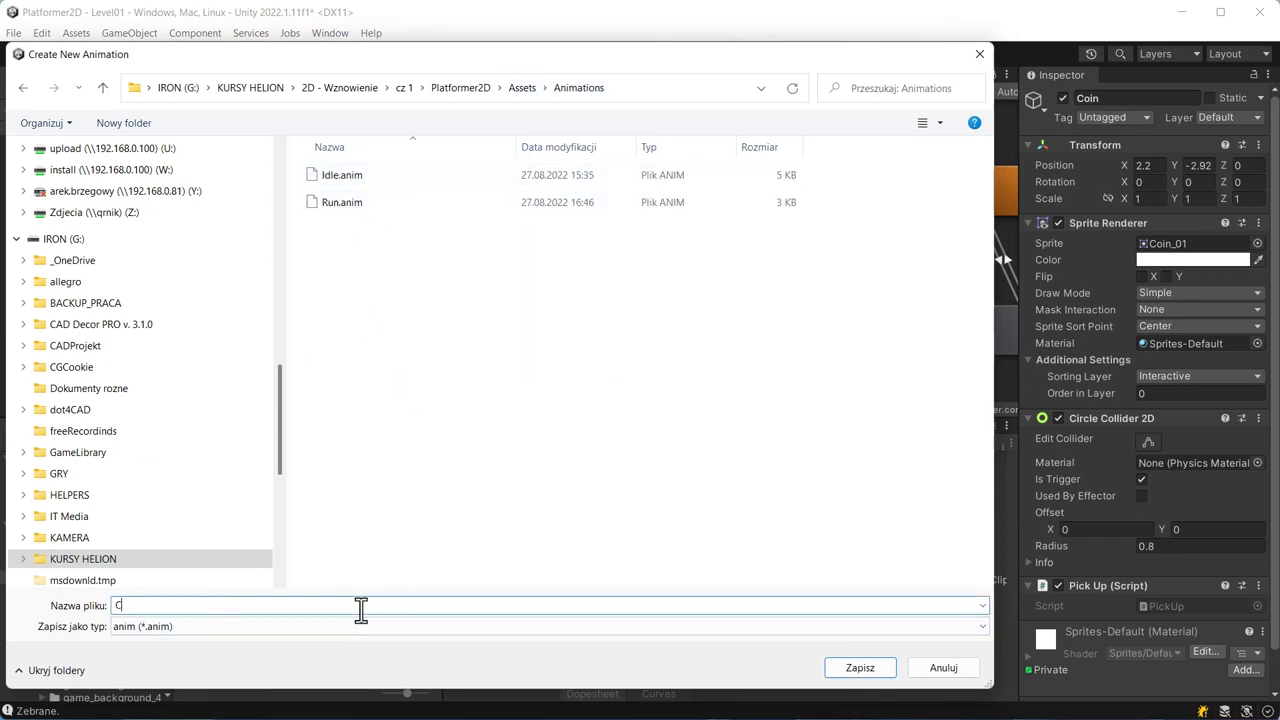
pyautogui.write('oin')
pyautogui.press('Return')
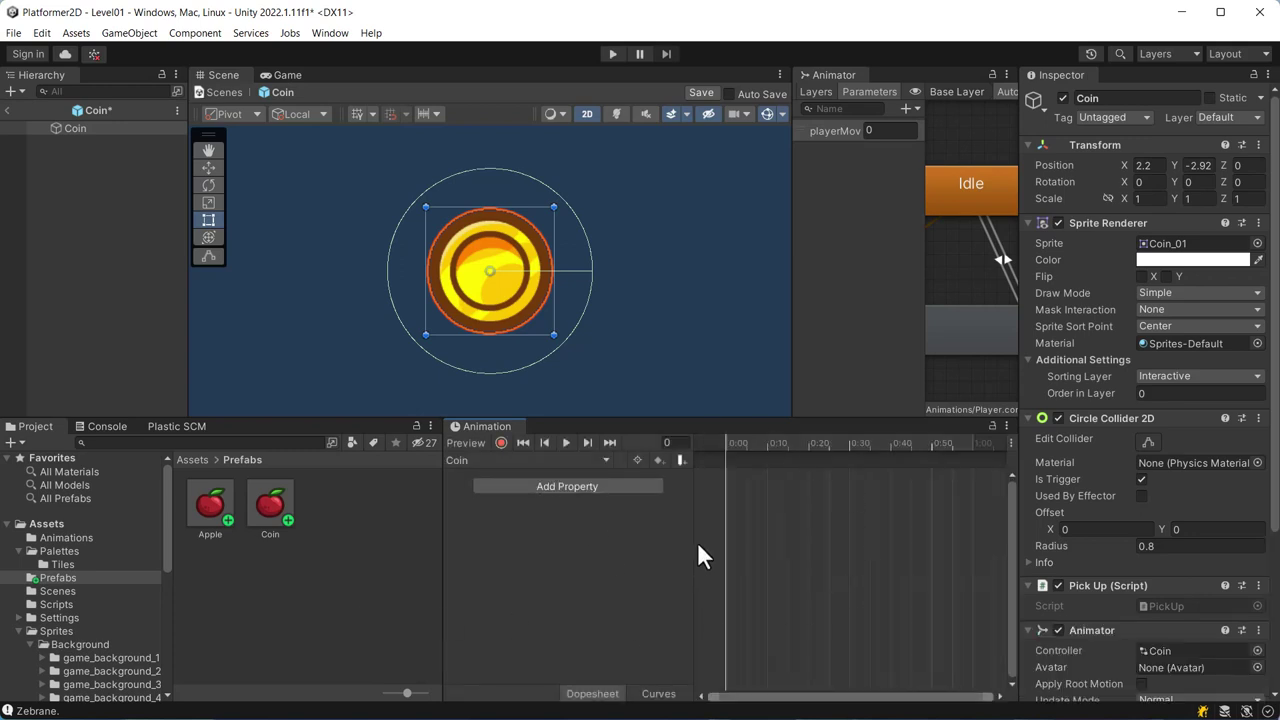
# - Drop the six frames Coin_01–Coin_06 onto the Coin timeline and stretch the keys to 0:10
pyautogui.moveTo(165, 524); pyautogui.dragTo(179, 641)
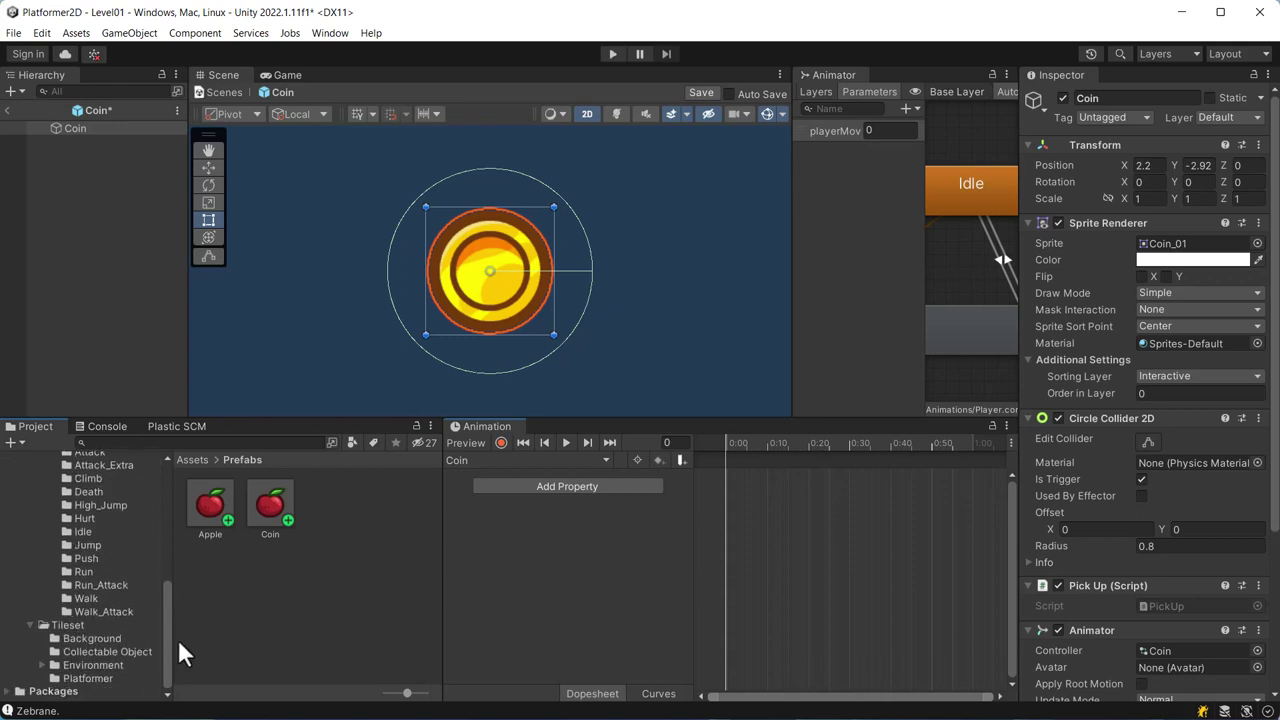
pyautogui.click(126, 650)
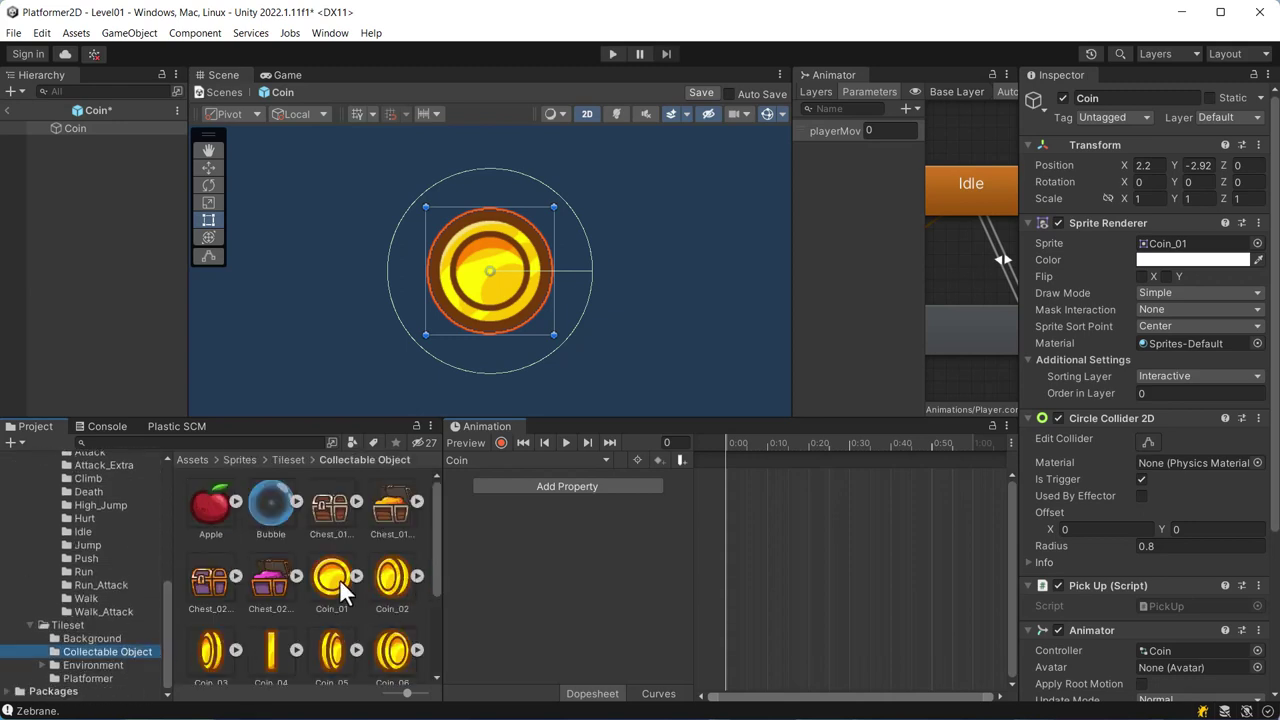
pyautogui.click(339, 578)
pyautogui.scroll(-1, 381, 618)
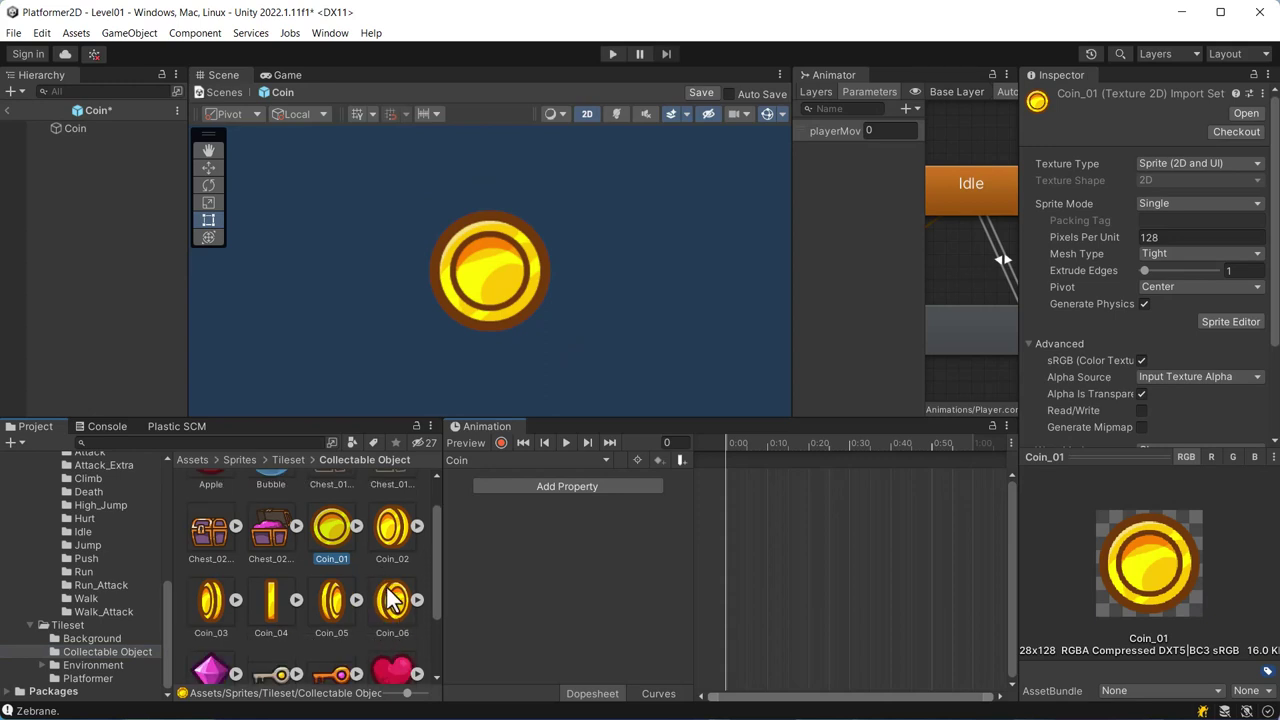
pyautogui.keyDown('shift'); pyautogui.click(391, 605); pyautogui.keyUp('shift')
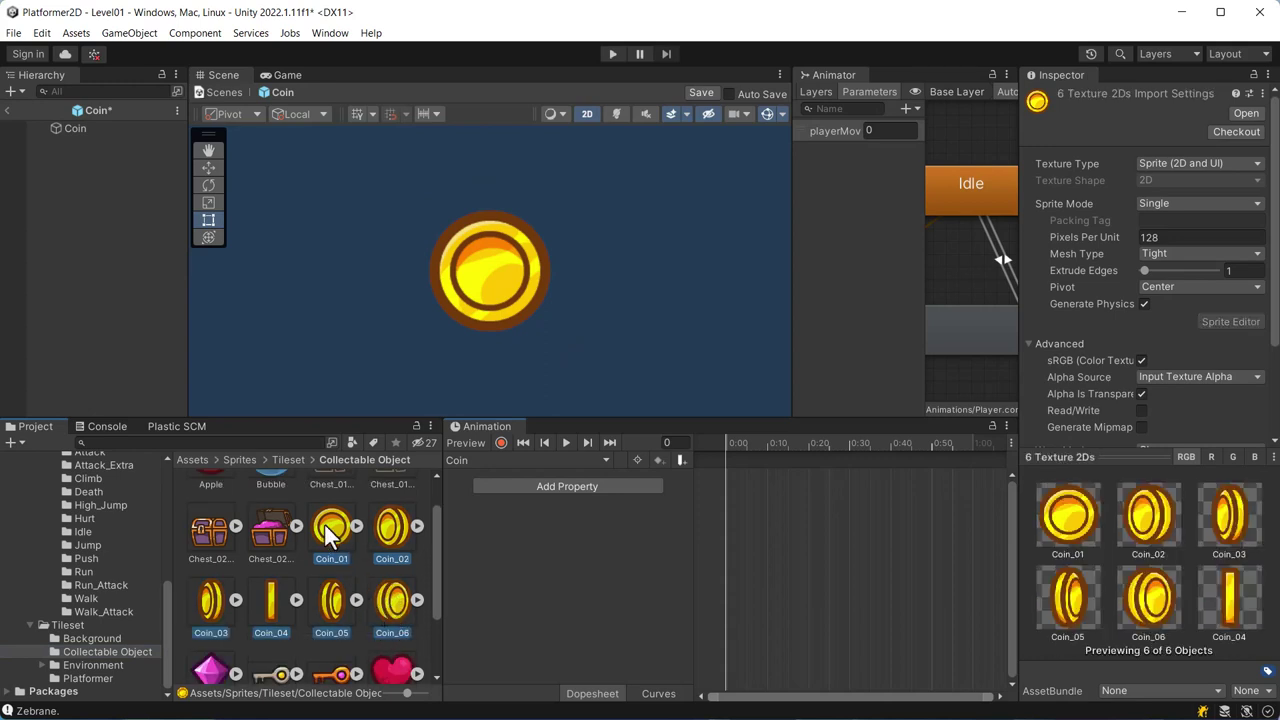
pyautogui.moveTo(336, 524)
pyautogui.mouseDown()
pyautogui.moveTo(723, 472)
pyautogui.moveTo(714, 466)
pyautogui.mouseUp()
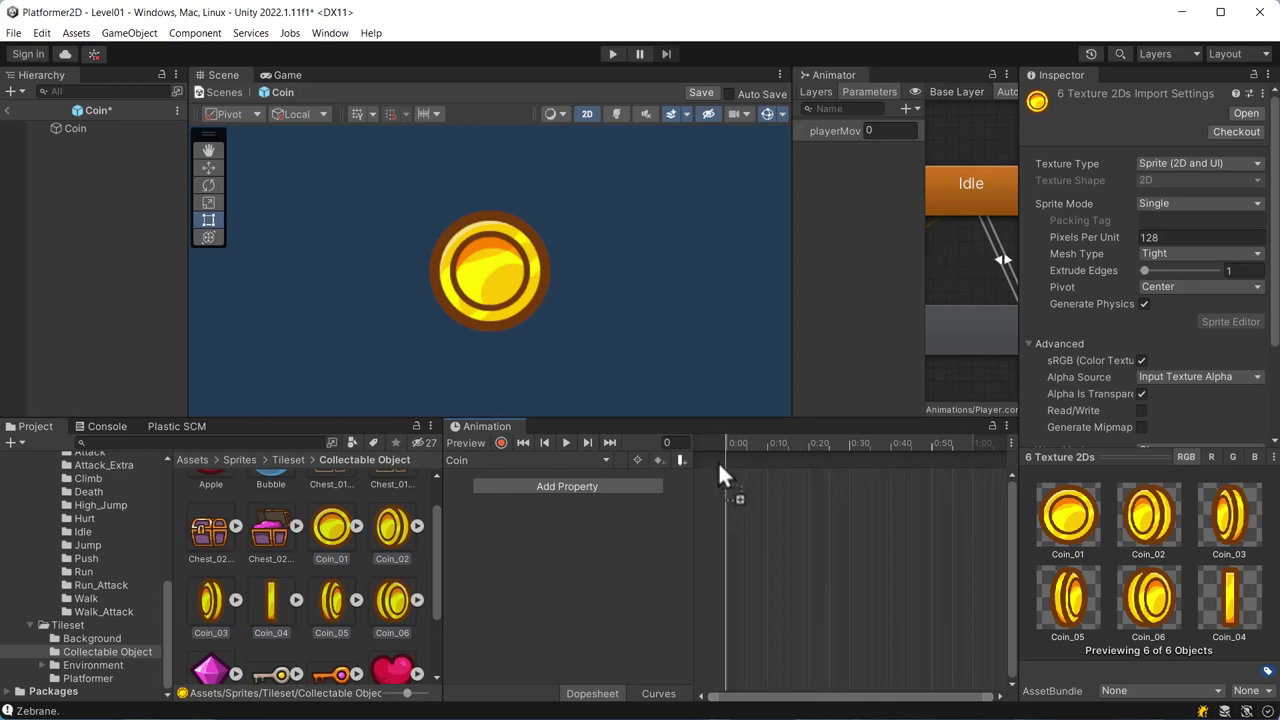
pyautogui.moveTo(719, 462); pyautogui.dragTo(722, 466)
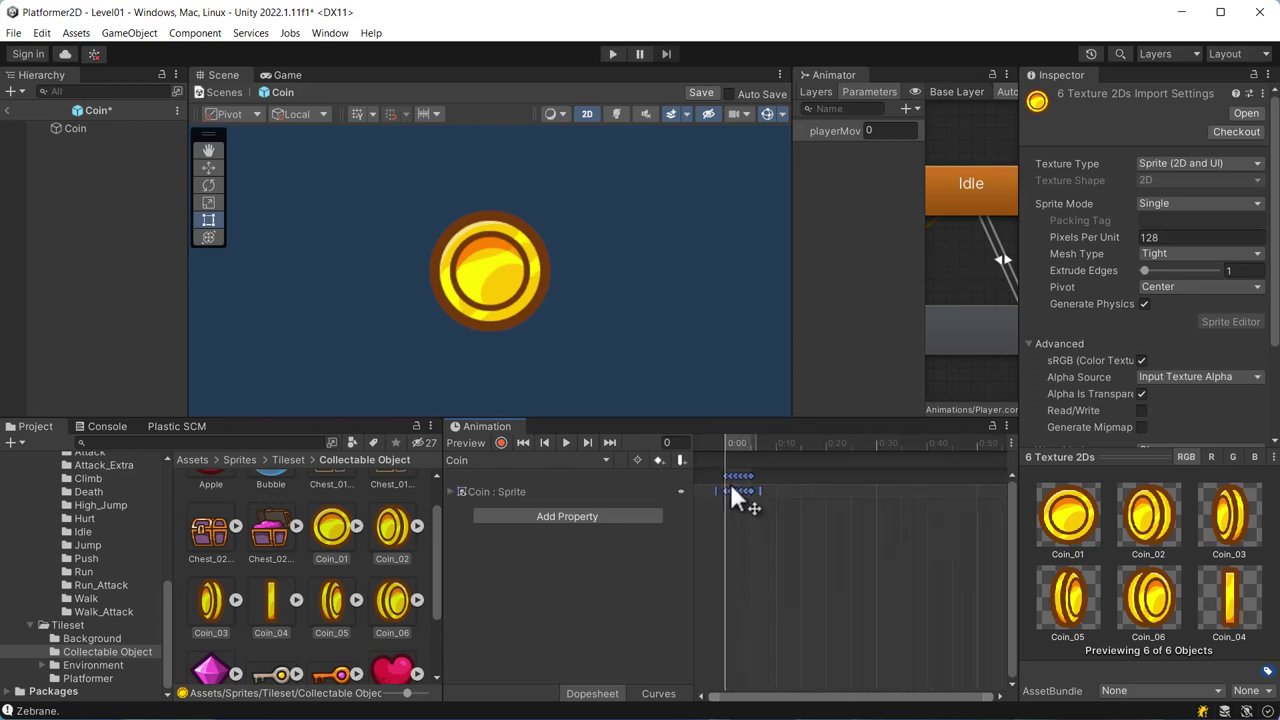
pyautogui.scroll(5, 735, 484)
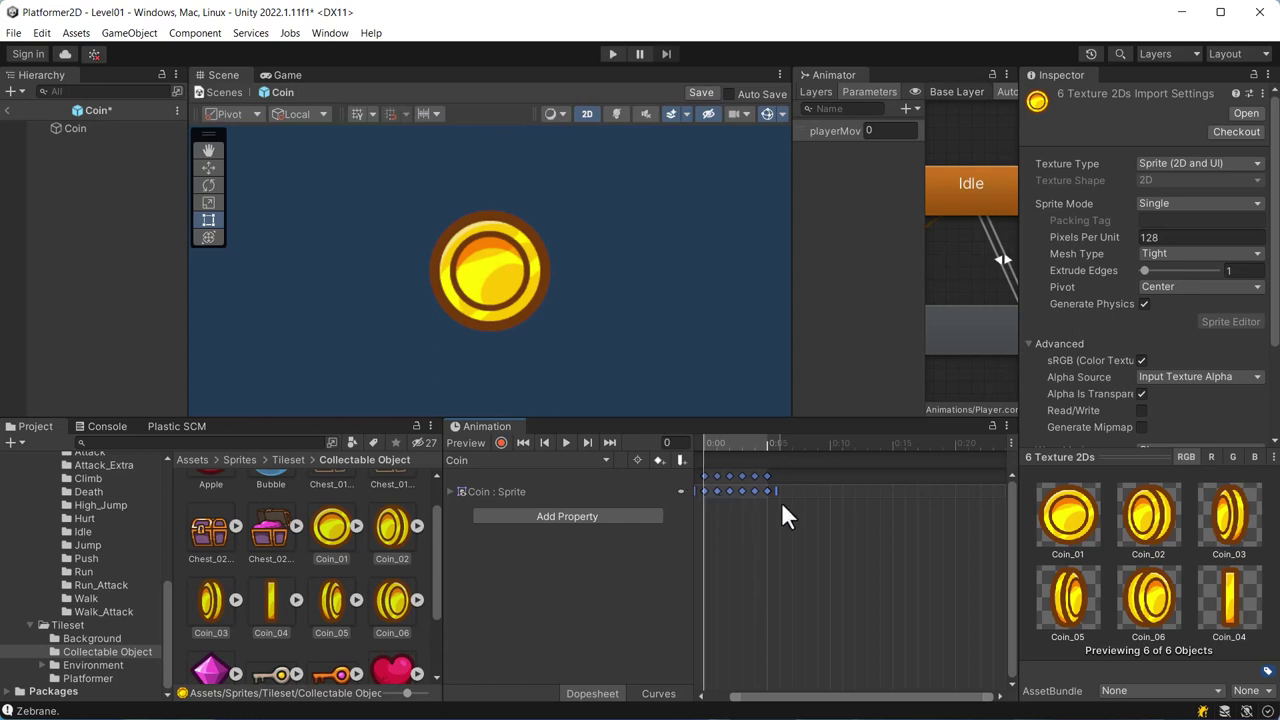
pyautogui.moveTo(778, 492); pyautogui.dragTo(836, 492)
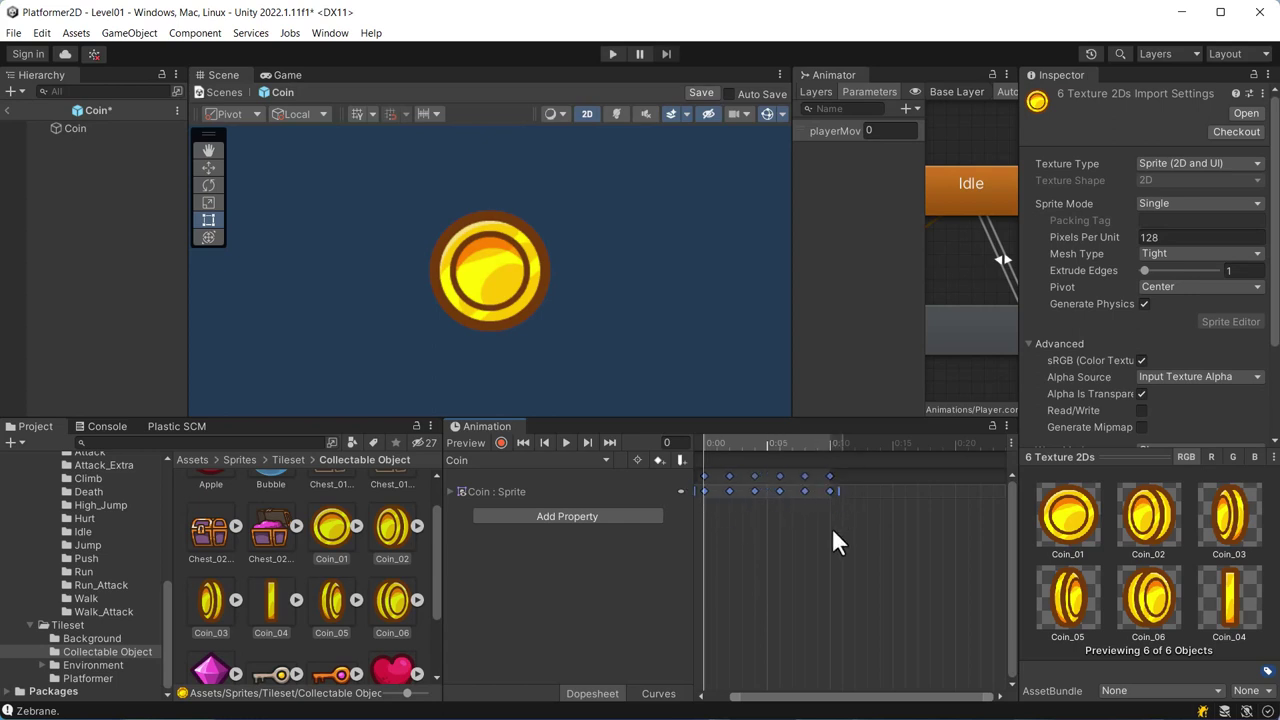
# - Preview the coin spin and stretch its keyframes out to about 0:29
pyautogui.press('f')
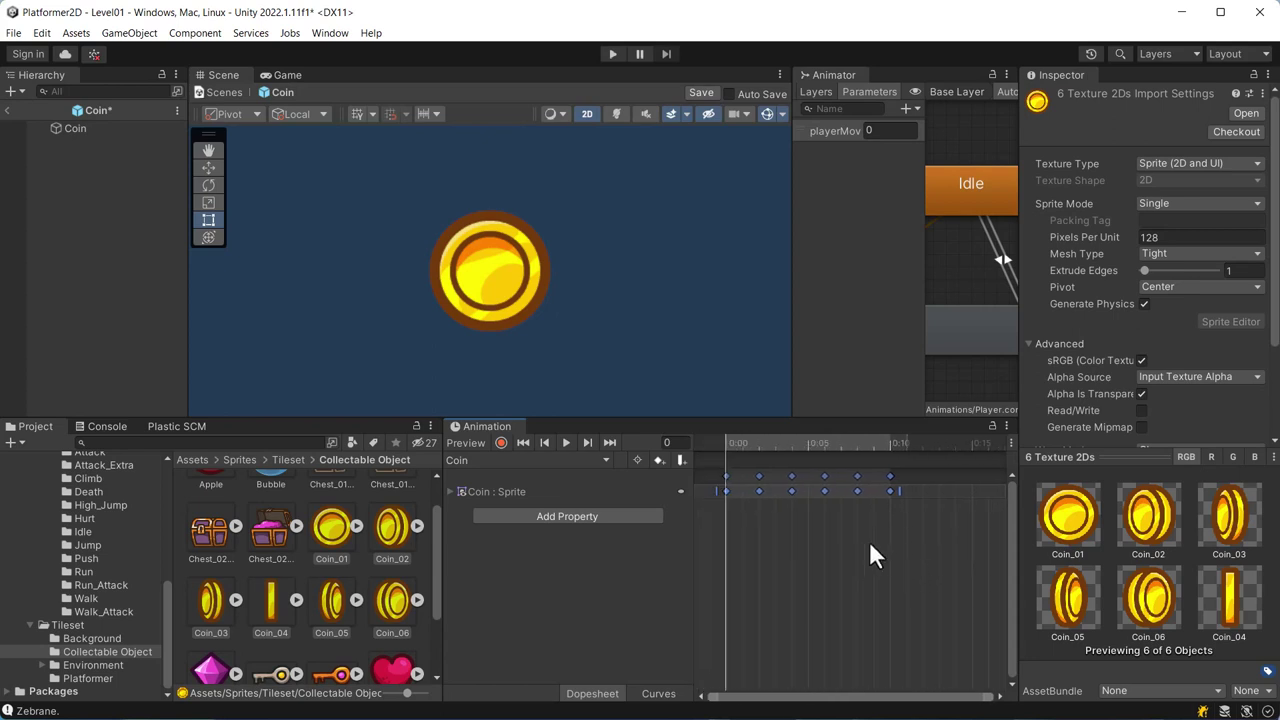
pyautogui.click(566, 443)
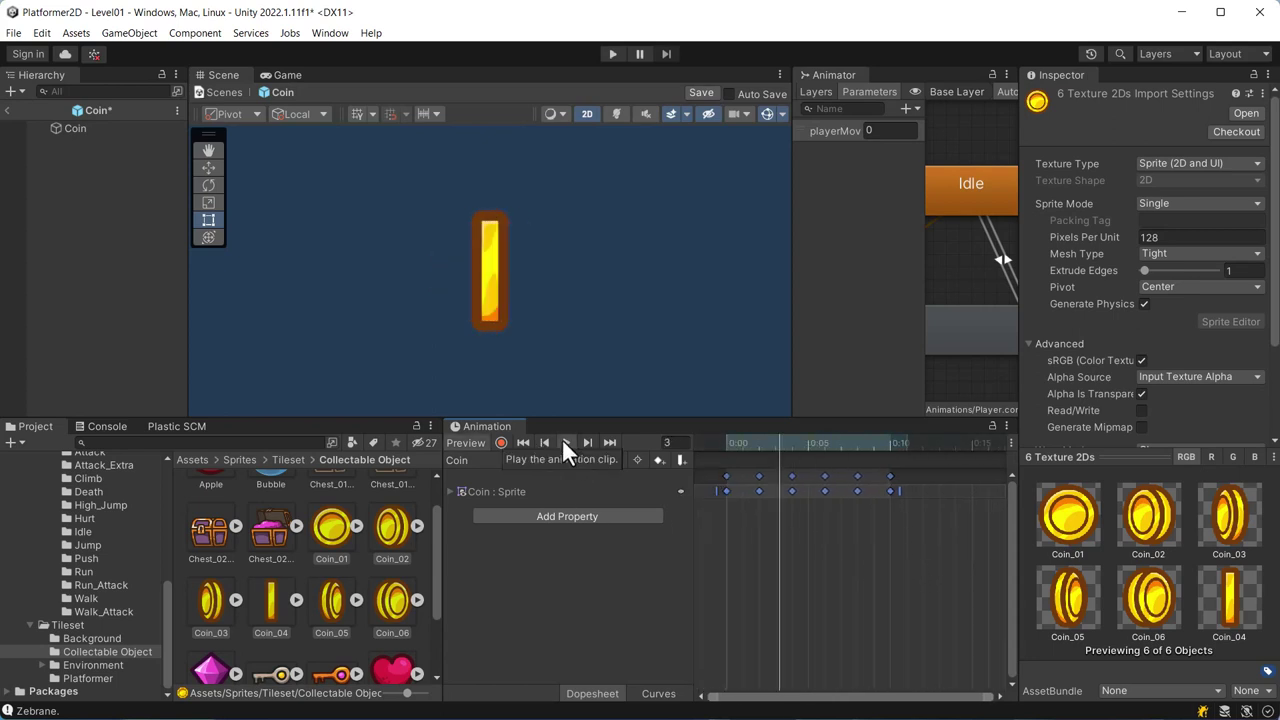
pyautogui.click(566, 443)
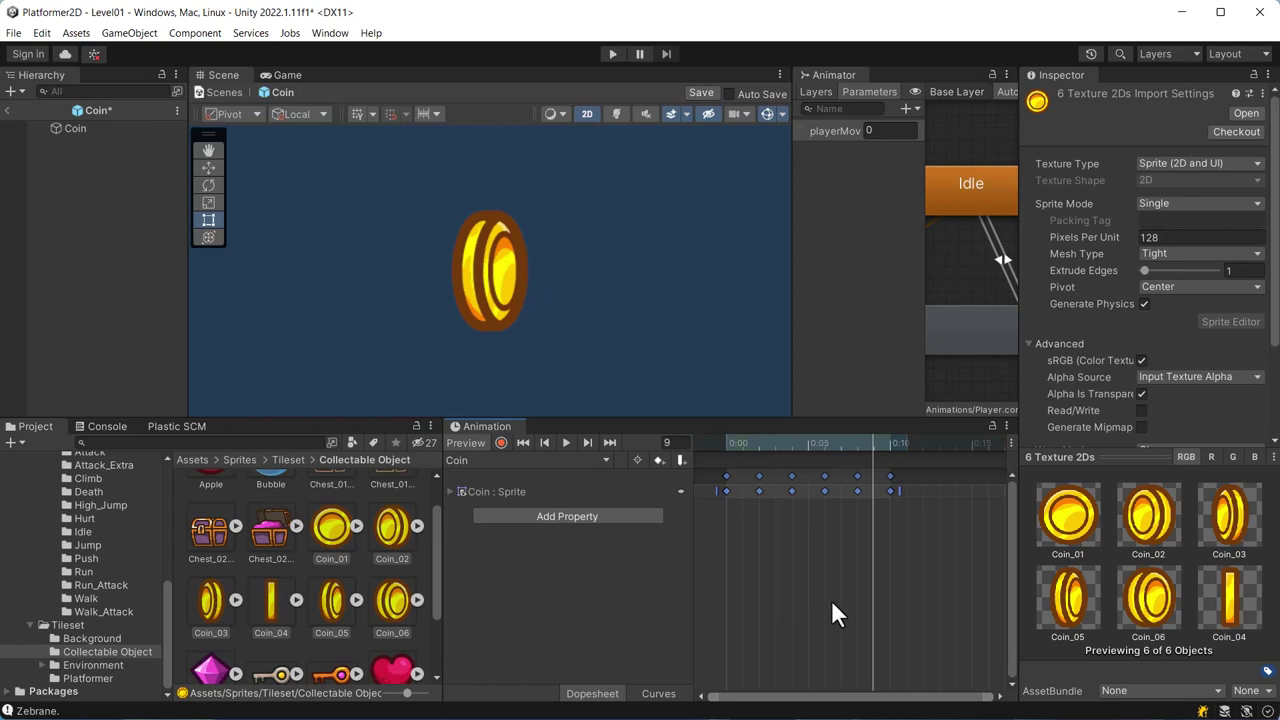
pyautogui.scroll(-5, 835, 605)
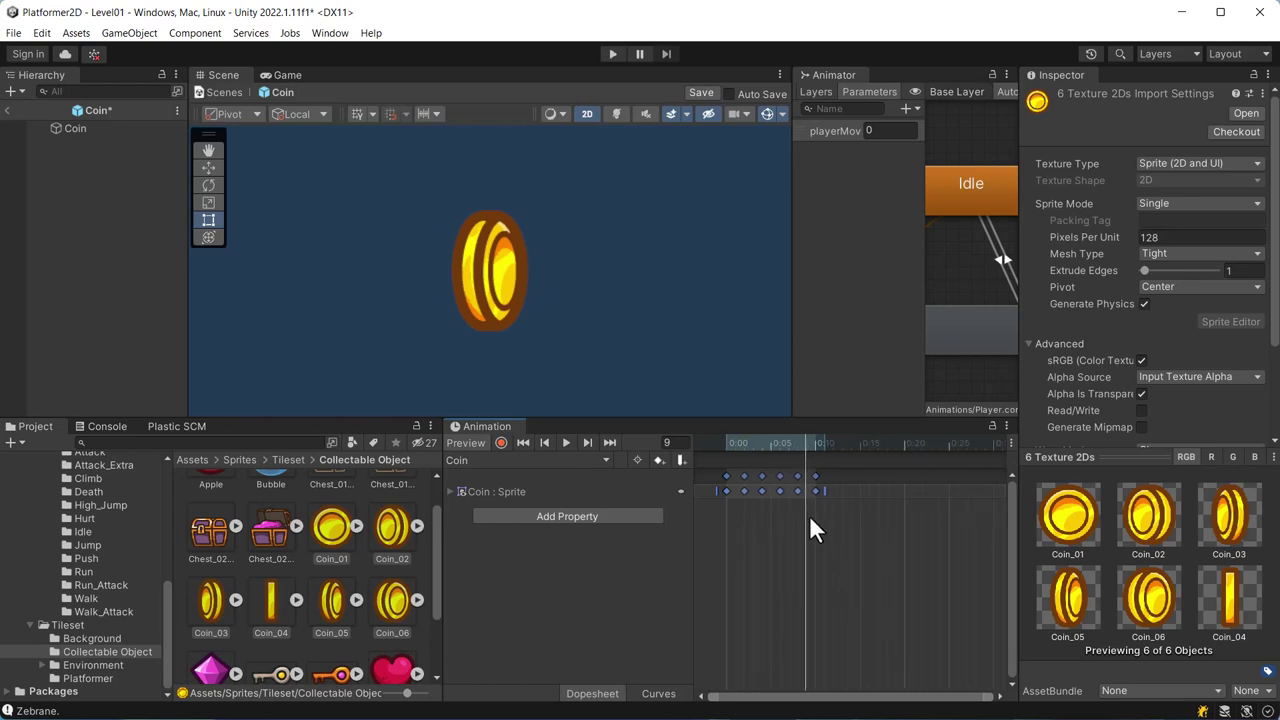
pyautogui.scroll(-1, 850, 533)
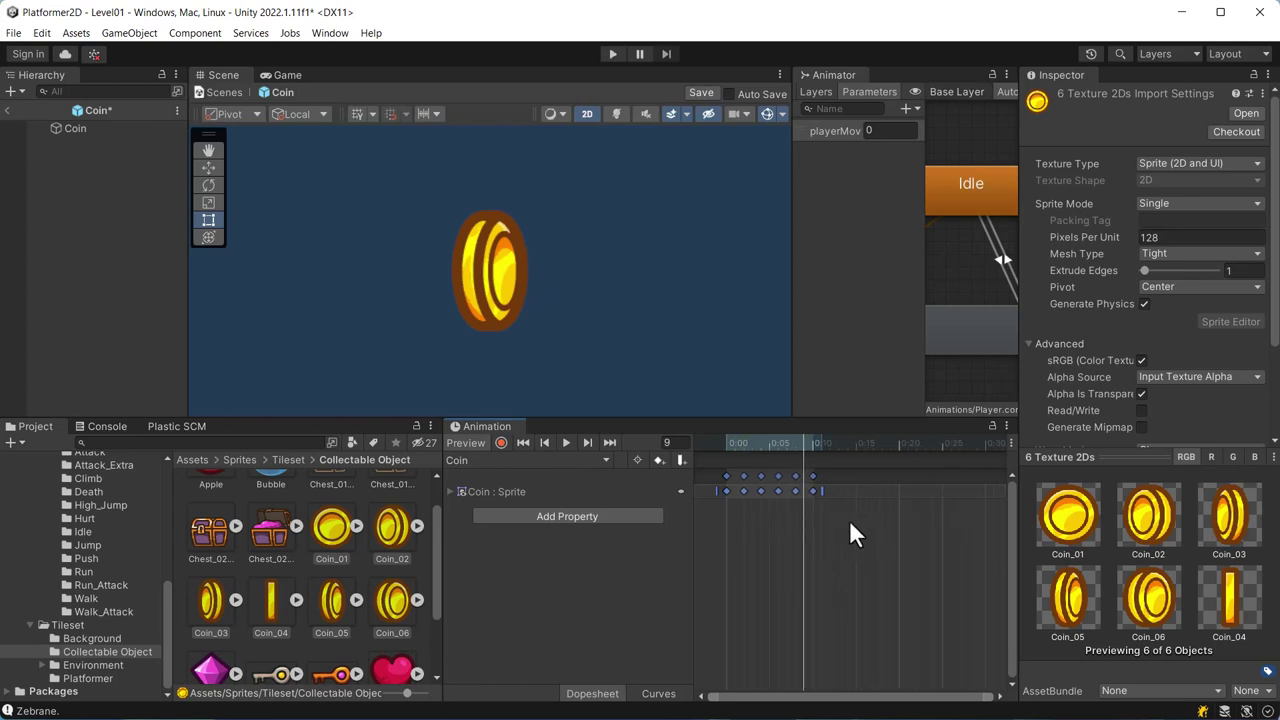
pyautogui.scroll(-1, 851, 533)
pyautogui.moveTo(816, 491); pyautogui.dragTo(978, 494)
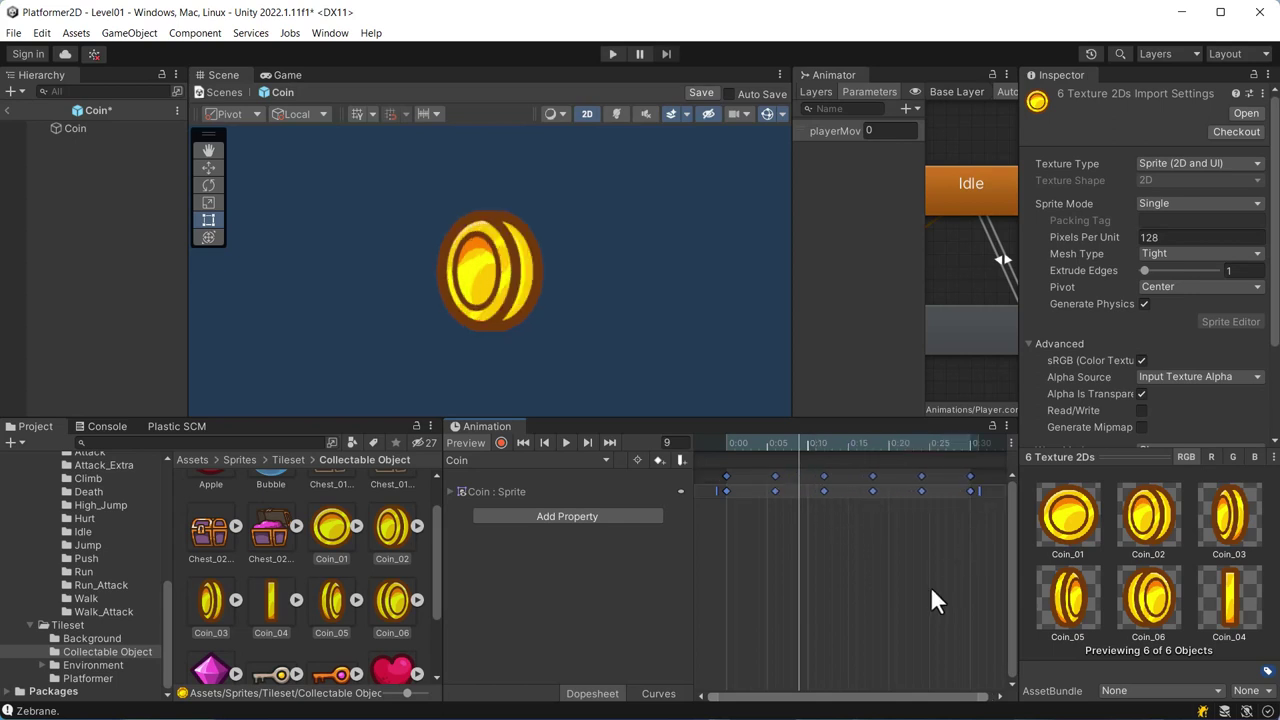
# - Replay the slowed spin, then save the Coin prefab and return to Level01
pyautogui.click(567, 443)
pyautogui.click(567, 443)
pyautogui.click(701, 93)
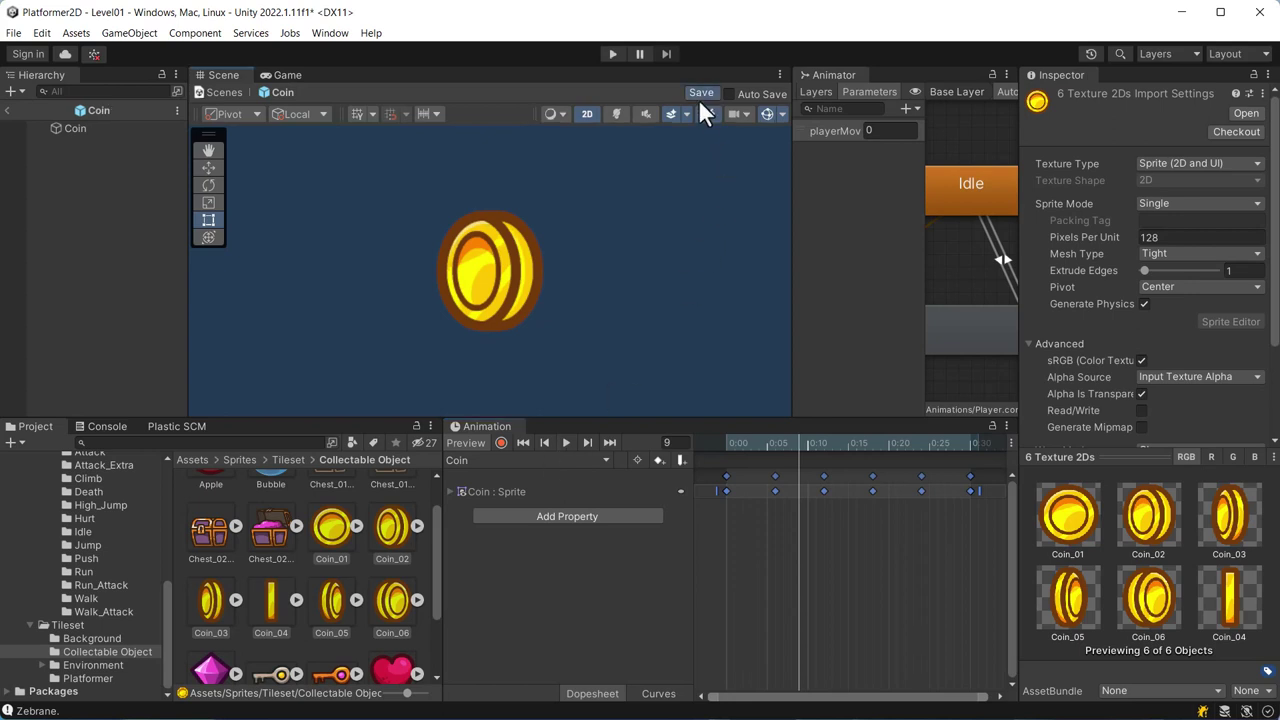
pyautogui.click(8, 112)
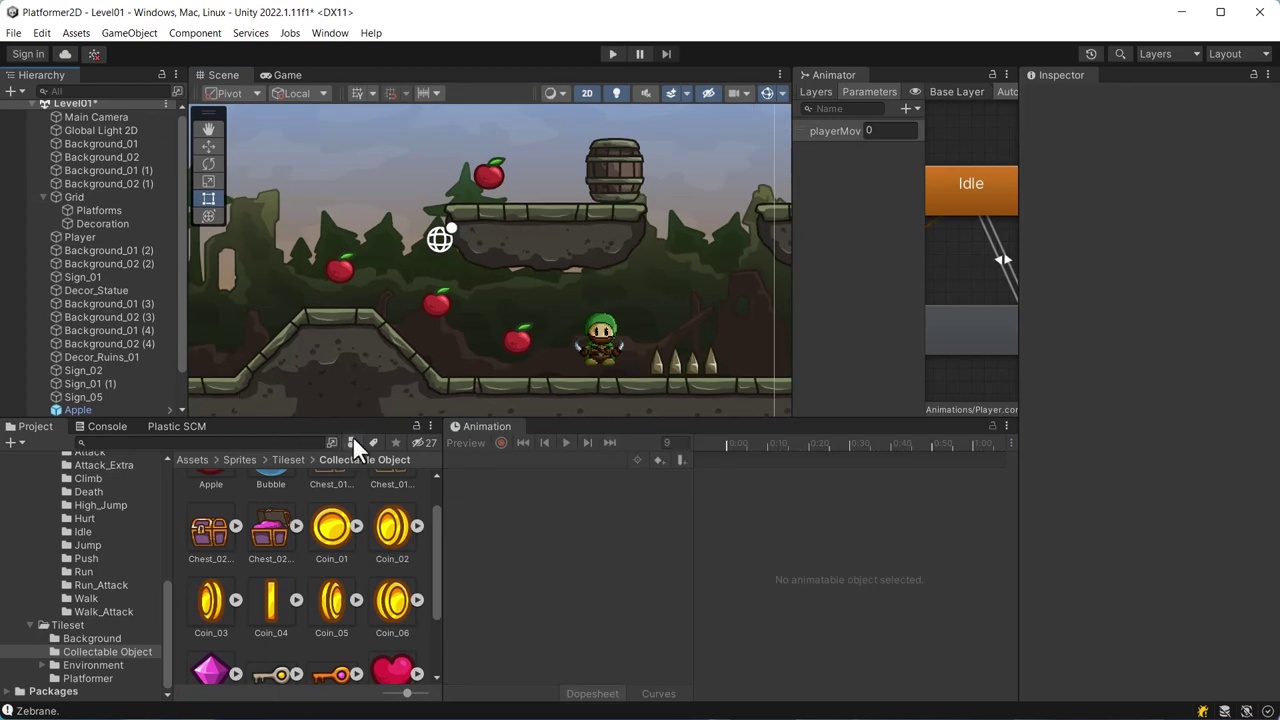
# - Pan the level view and show the Prefabs folder listing Apple and Coin
pyautogui.moveTo(420, 360); pyautogui.dragTo(580, 337, button='middle')
pyautogui.scroll(-3, 580, 345)
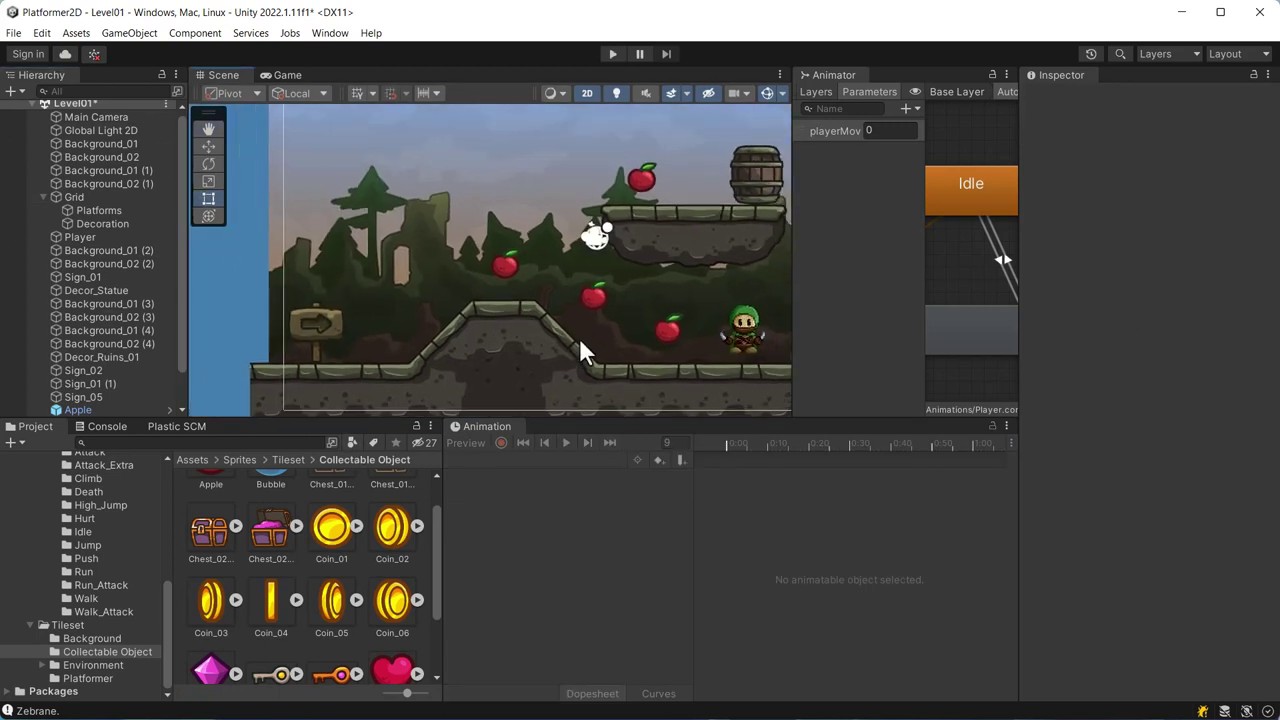
pyautogui.scroll(10, 171, 566)
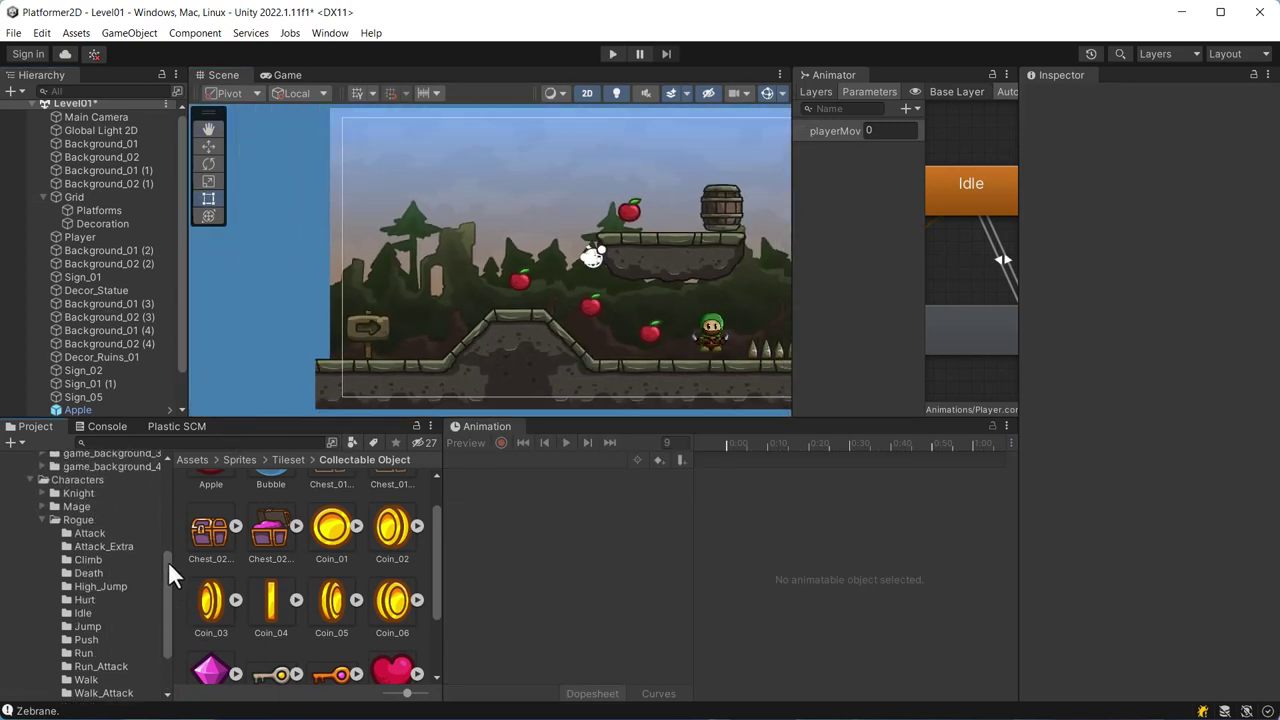
pyautogui.click(62, 580)
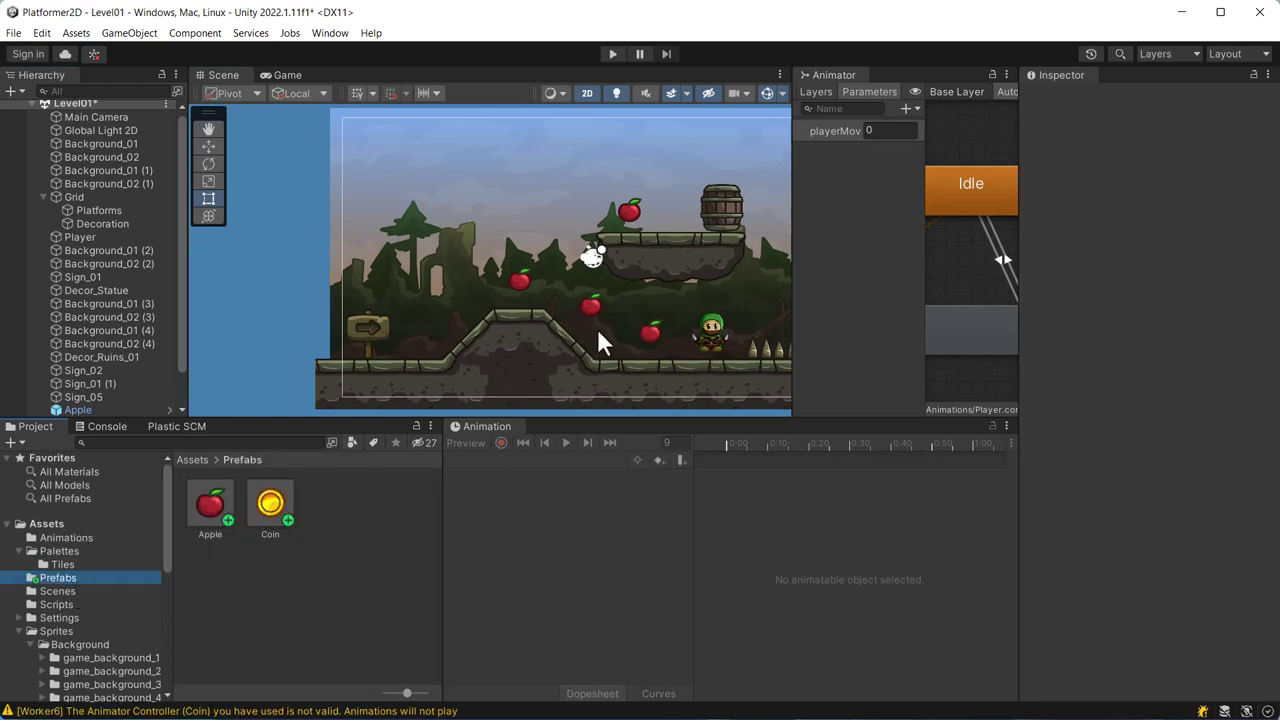
pyautogui.moveTo(598, 337); pyautogui.dragTo(485, 295, button='middle')
pyautogui.scroll(-1, 485, 295)
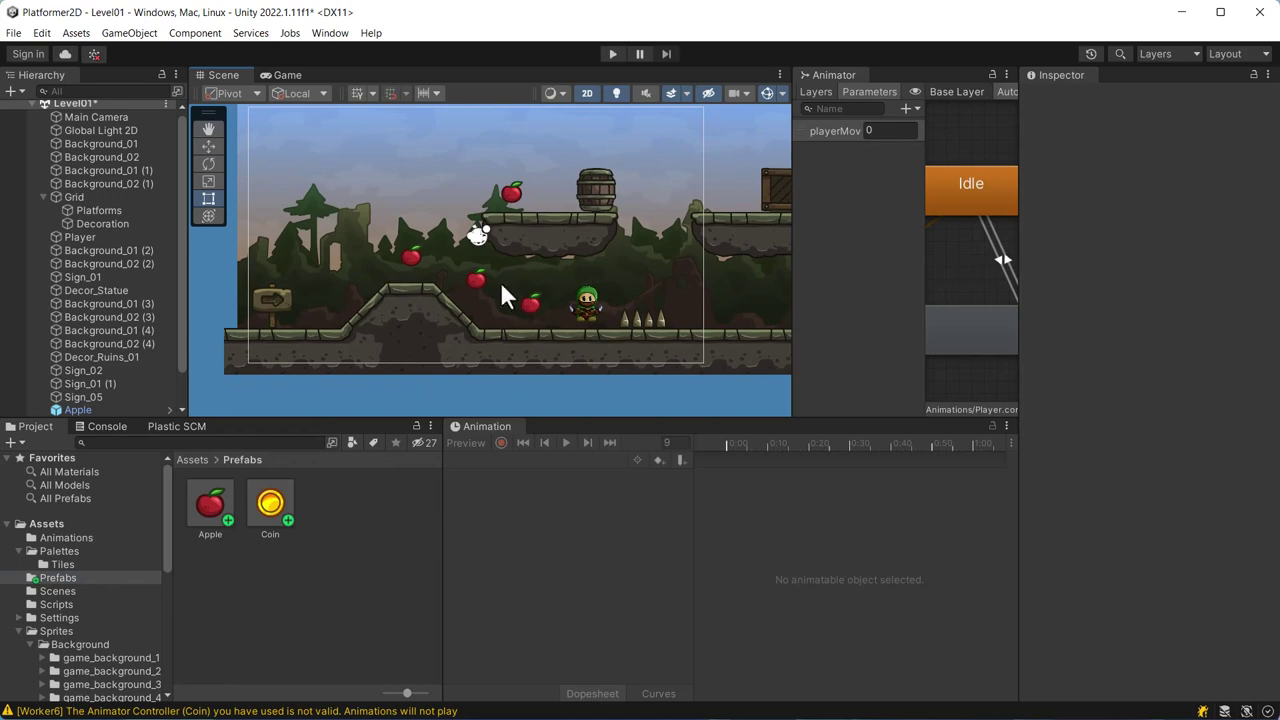
# - Swap the middle apple for a Coin prefab instance, zoom in, and enter Play mode
pyautogui.click(476, 285)
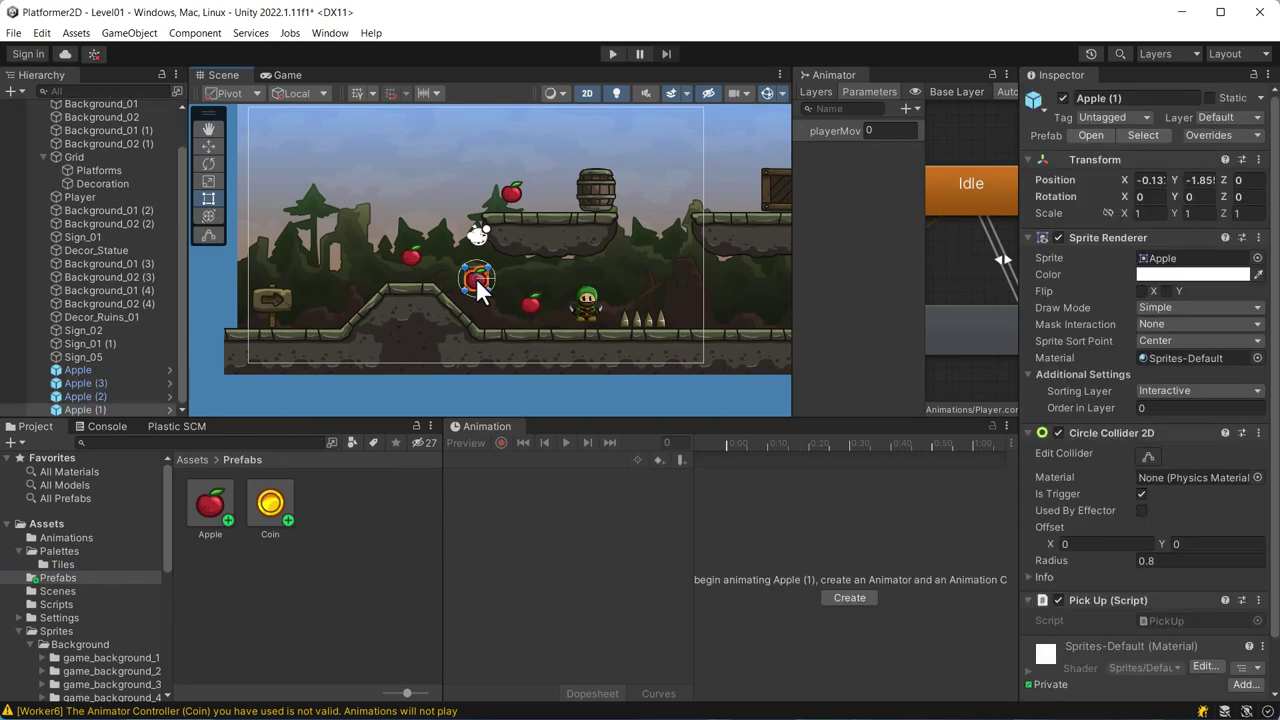
pyautogui.press('Delete')
pyautogui.click(270, 512)
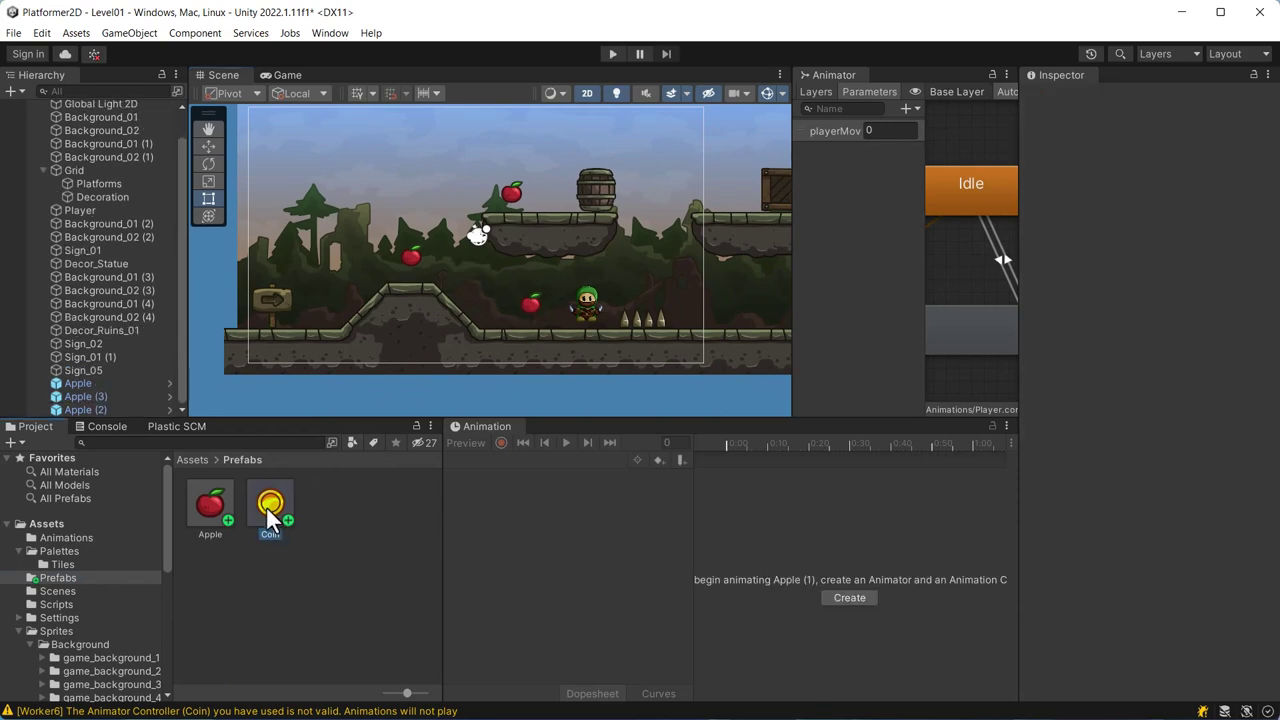
pyautogui.moveTo(270, 512); pyautogui.dragTo(476, 278)
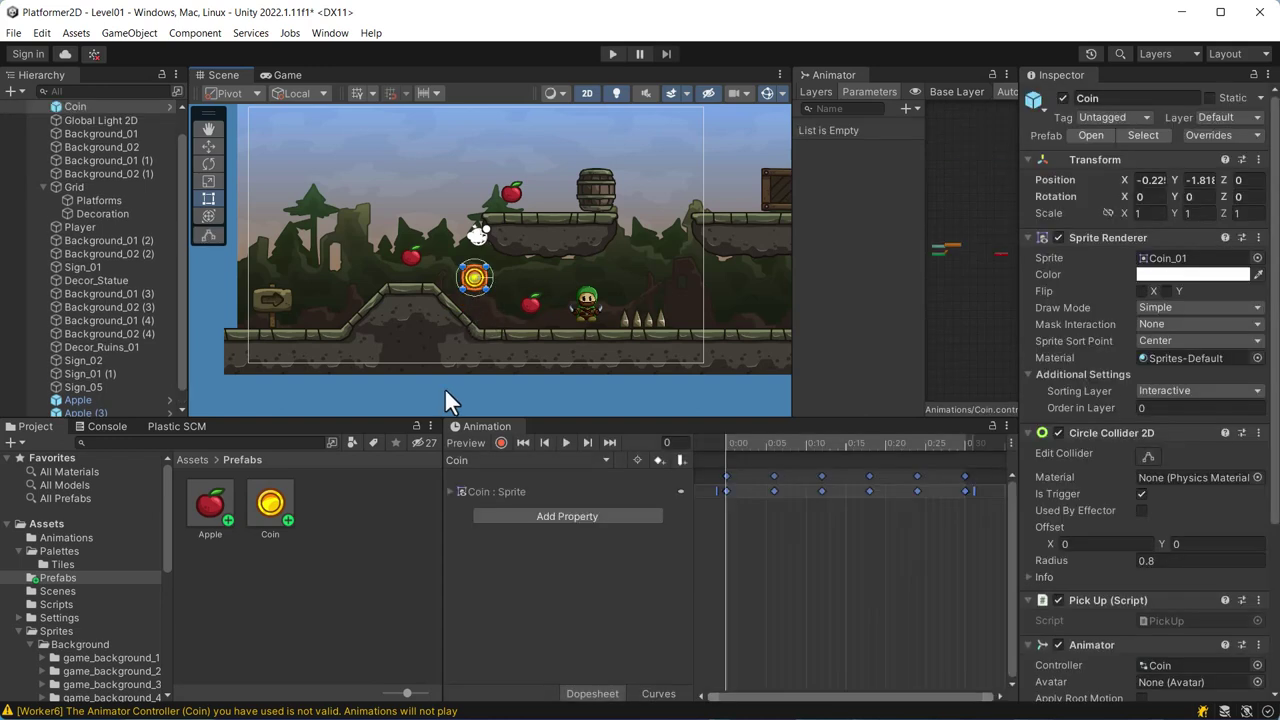
pyautogui.scroll(2, 500, 305)
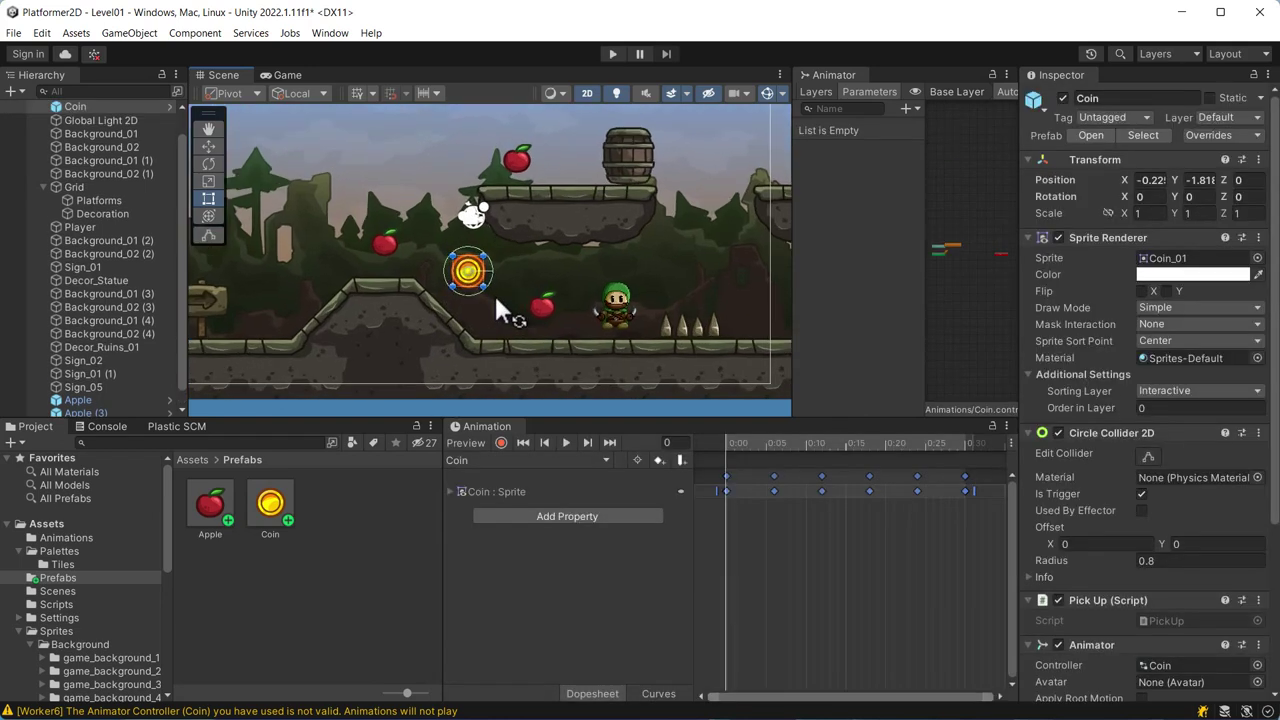
pyautogui.scroll(2, 497, 304)
pyautogui.scroll(1, 494, 291)
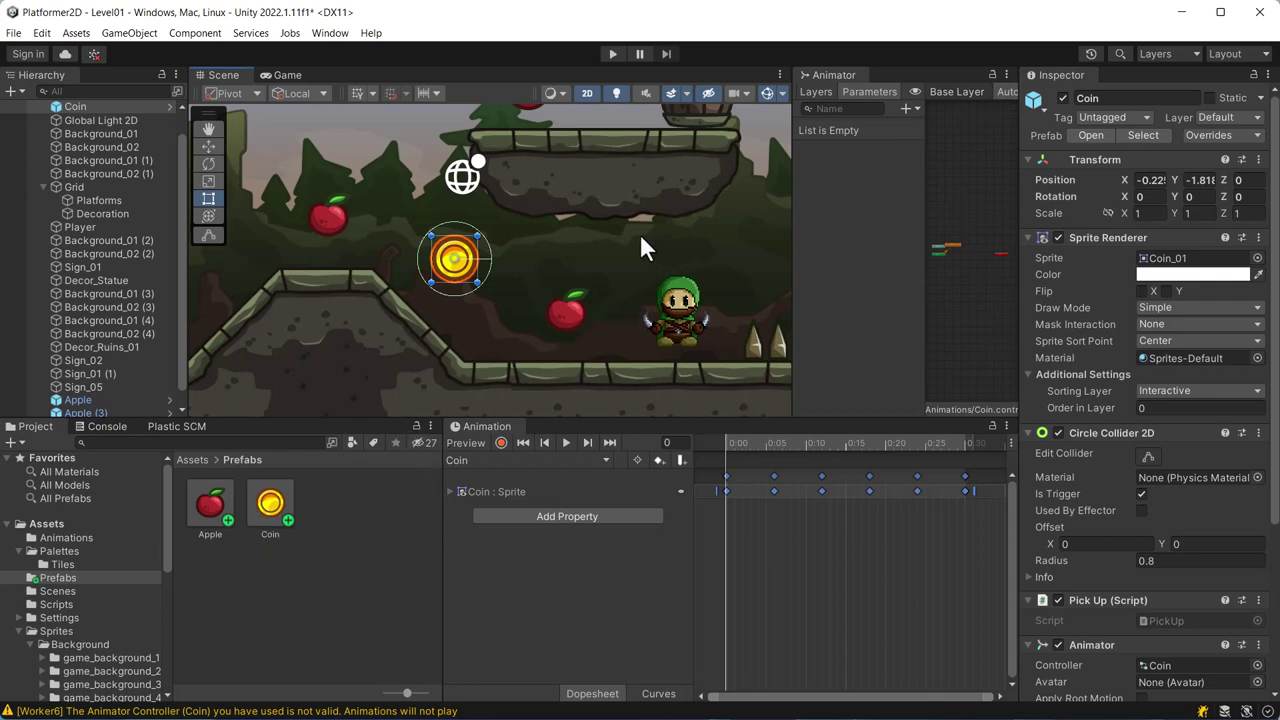
pyautogui.click(614, 53)
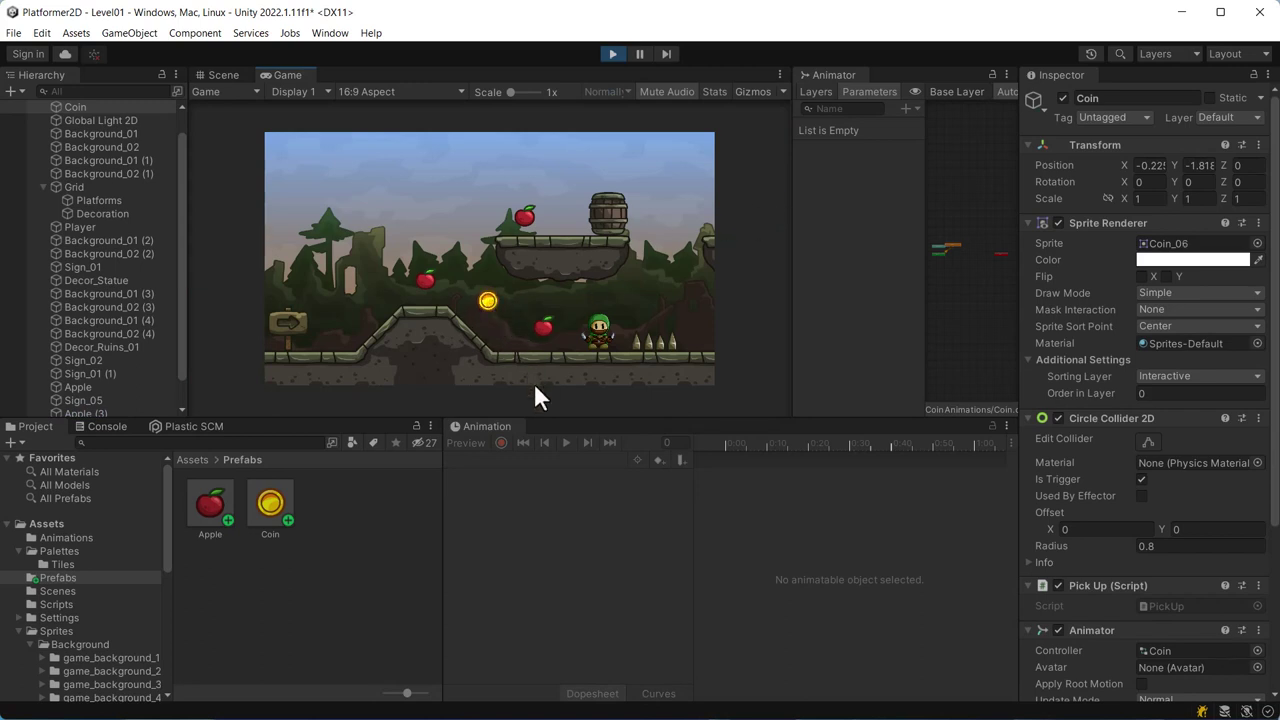
# - Walk the player left and right to collect the apple, then stop Play mode and reframe the coin
pyautogui.press('Left')
pyautogui.press('Right')
pyautogui.press('Left')
pyautogui.press('Right')
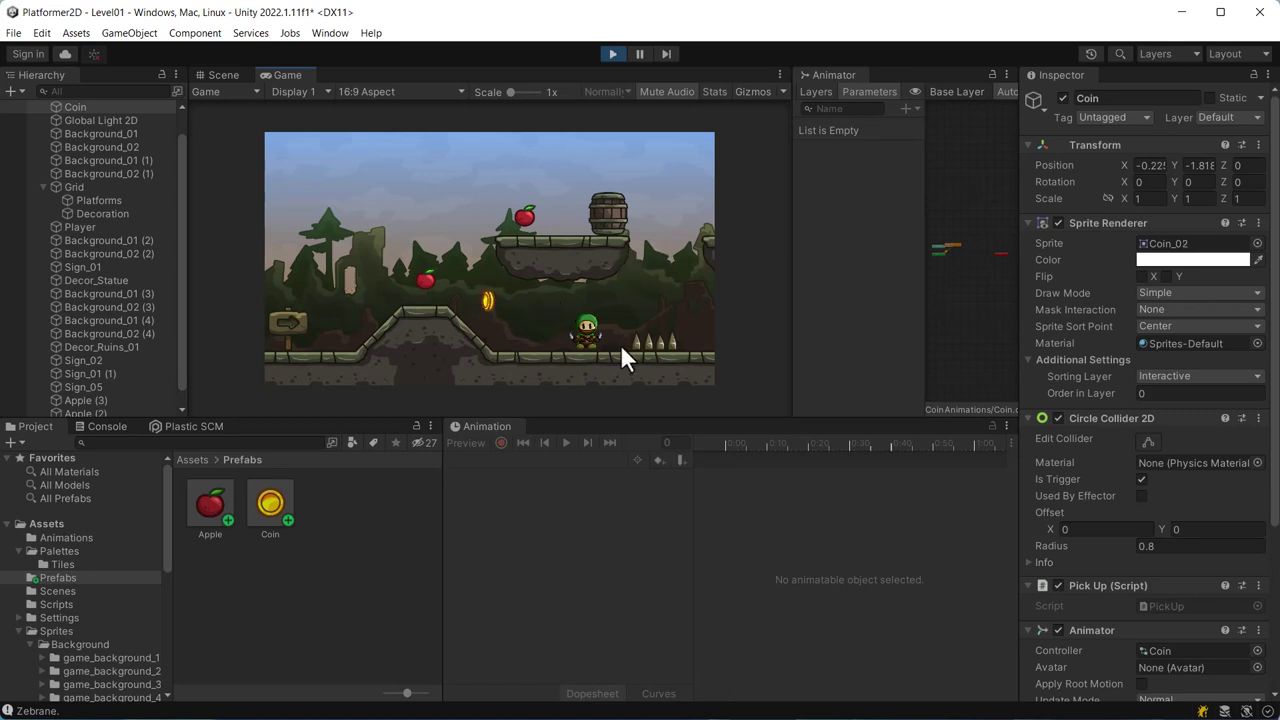
pyautogui.click(610, 55)
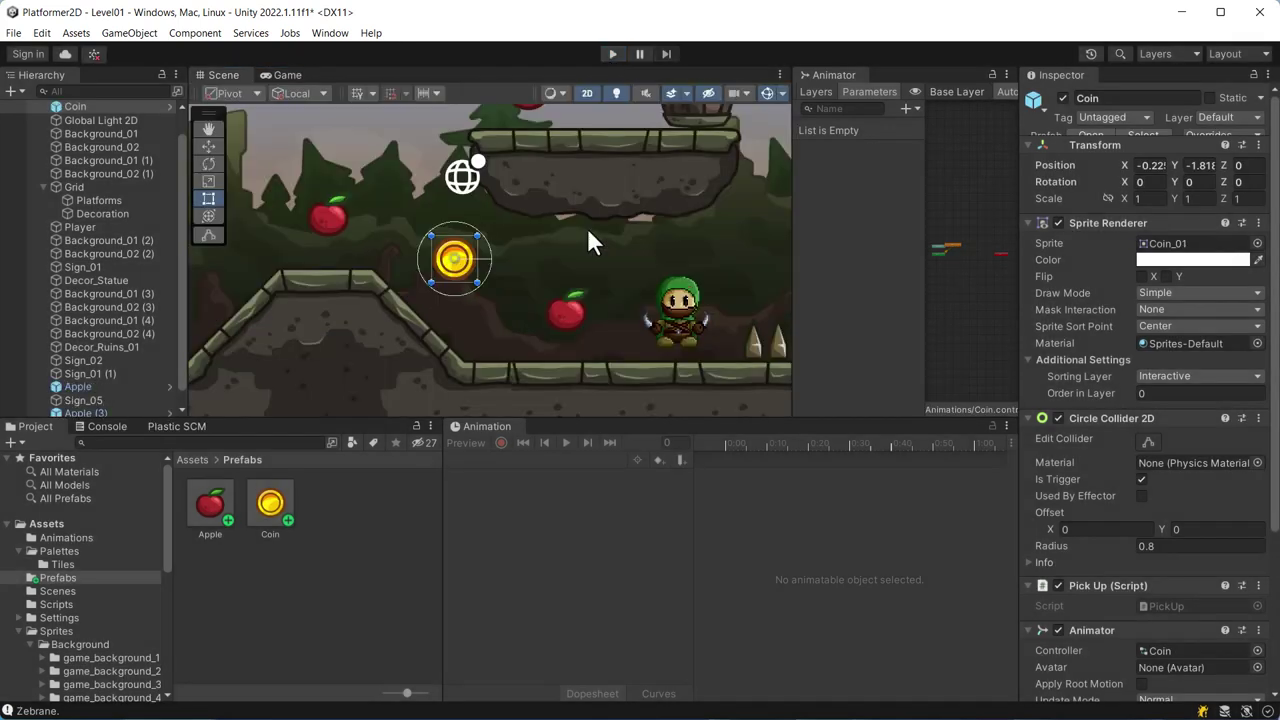
pyautogui.moveTo(514, 286); pyautogui.dragTo(643, 313, button='middle')
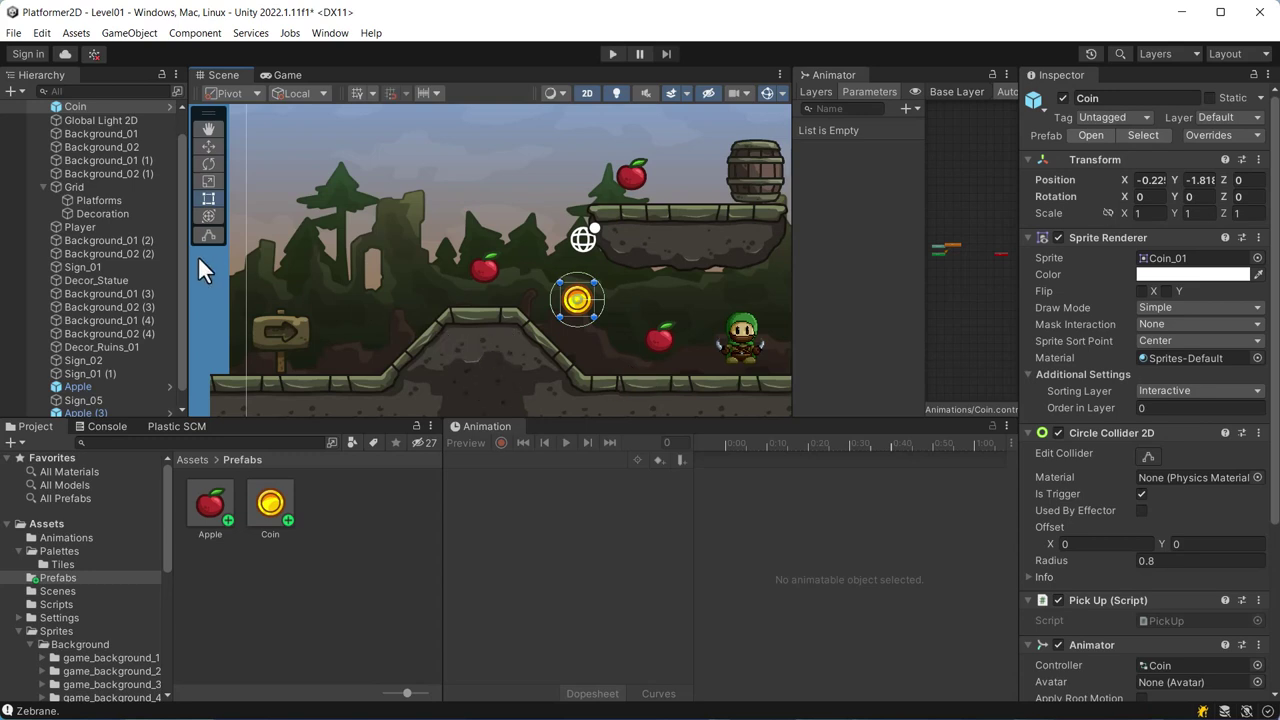
# - Collapse the Grid group in the Hierarchy so its Platforms and Decoration children are hidden
pyautogui.scroll(2, 178, 262)
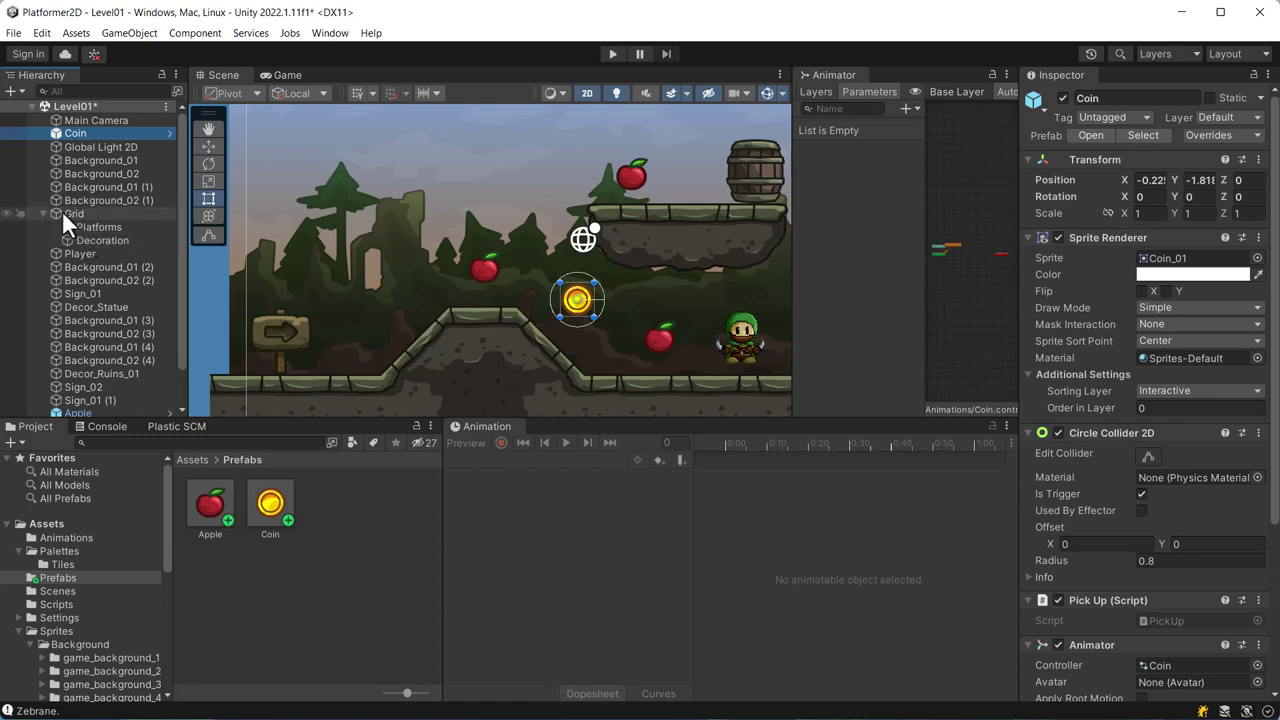
pyautogui.click(40, 213)
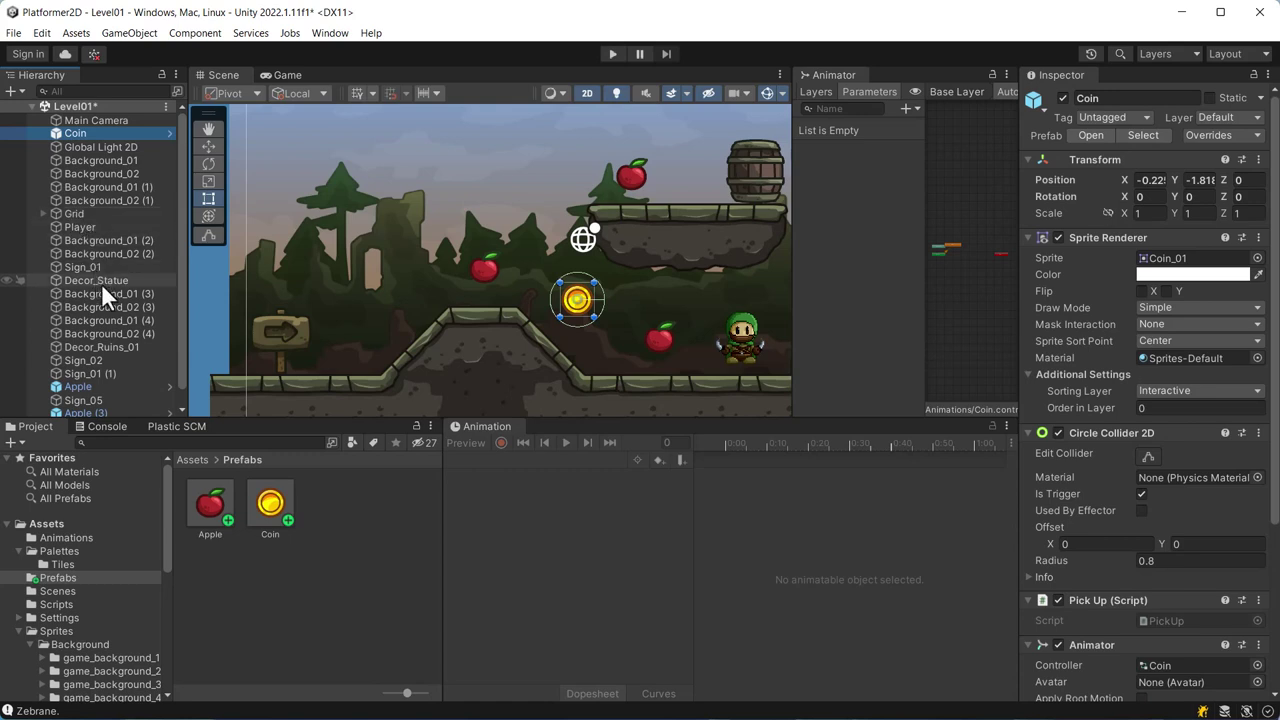
pyautogui.scroll(-1, 101, 300)
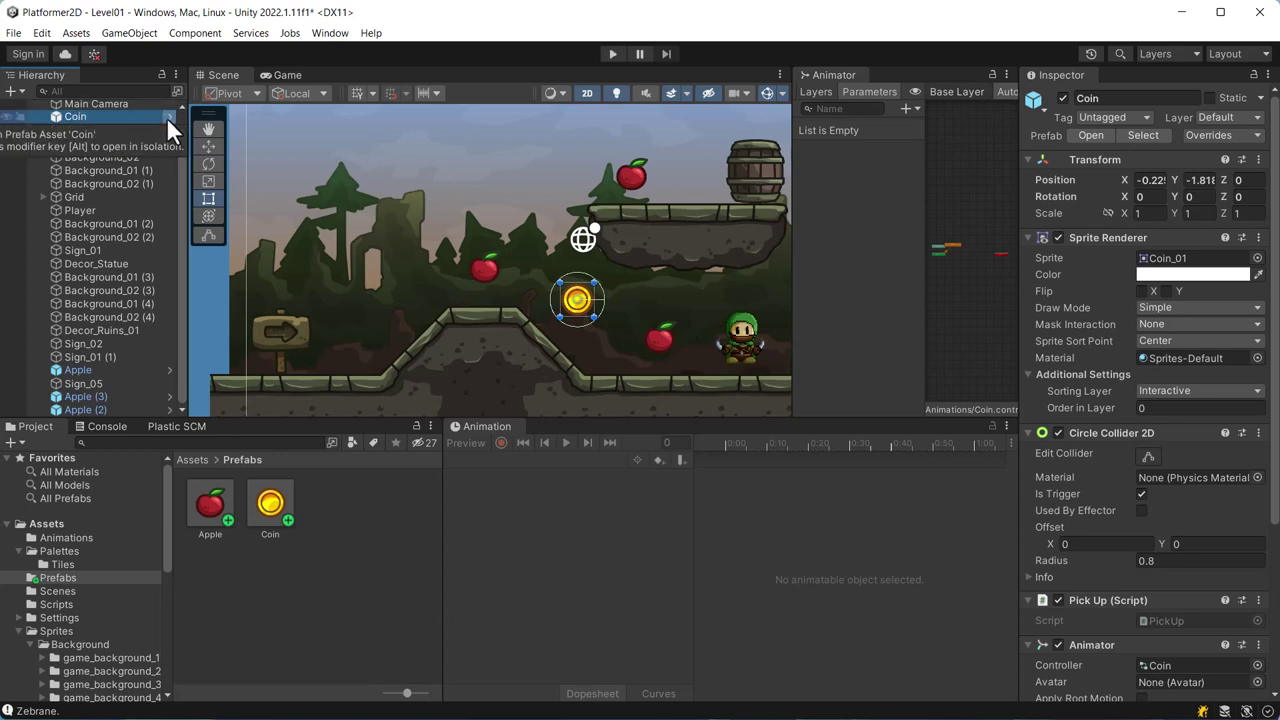
# - Open the Coin prefab and add the Light sprite from Sprites > Tileset > Collectable Object
pyautogui.click(168, 117)
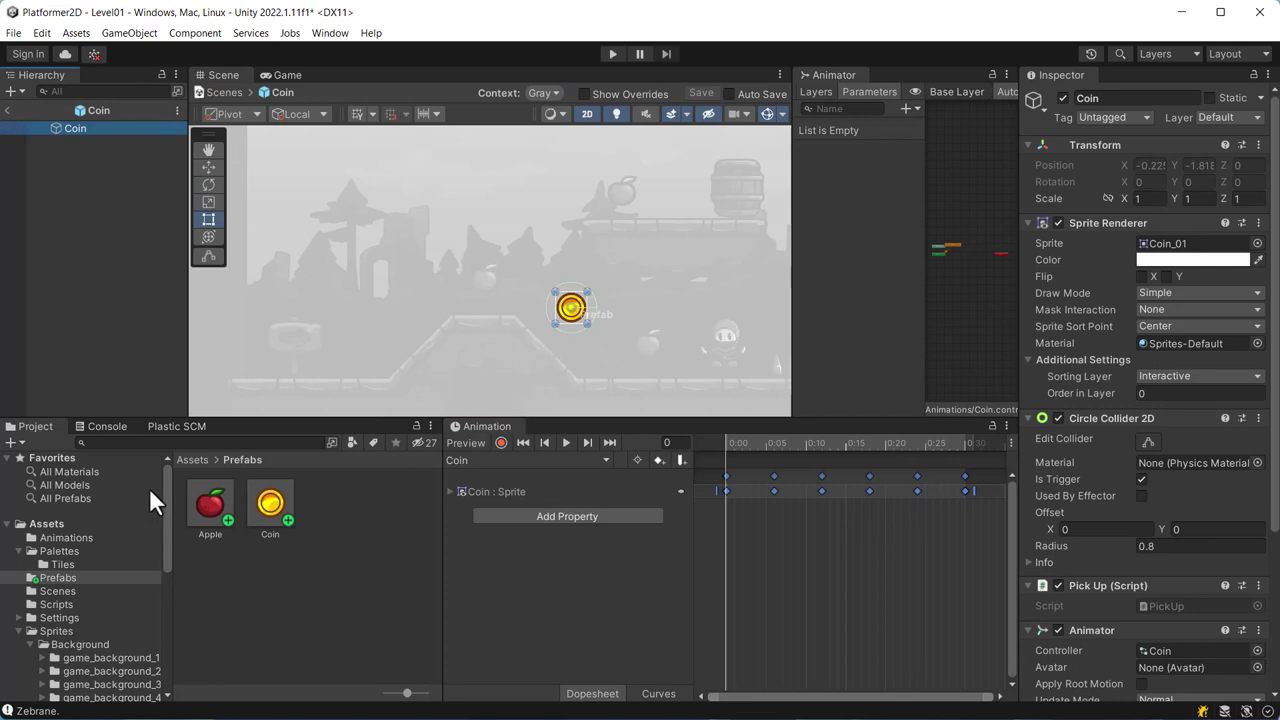
pyautogui.moveTo(166, 515); pyautogui.dragTo(173, 623)
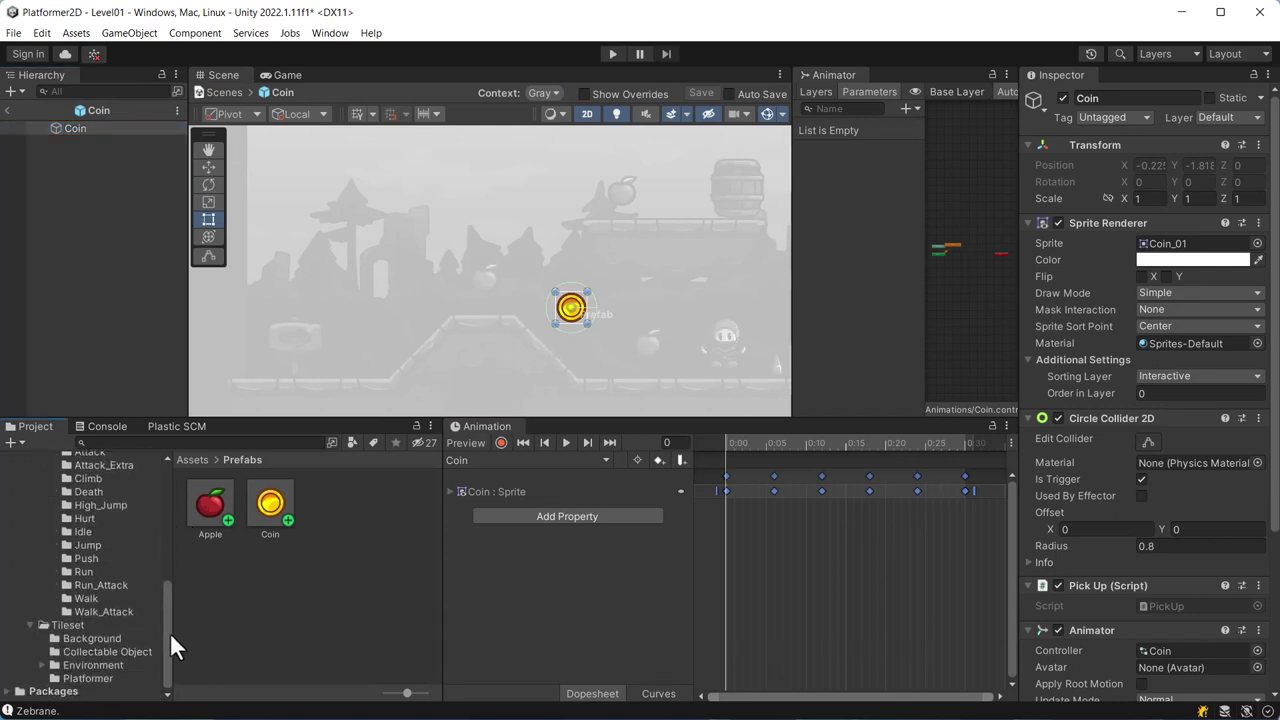
pyautogui.scroll(-1, 173, 623)
pyautogui.click(114, 652)
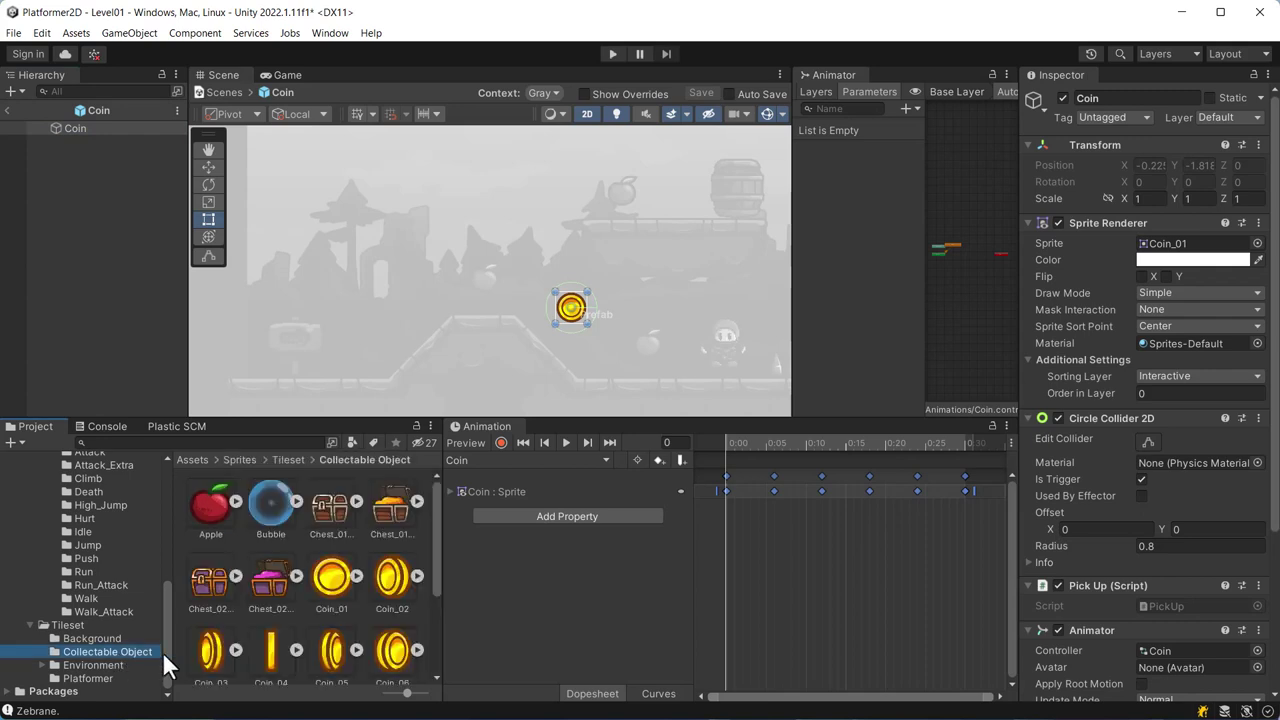
pyautogui.moveTo(434, 526); pyautogui.dragTo(442, 613)
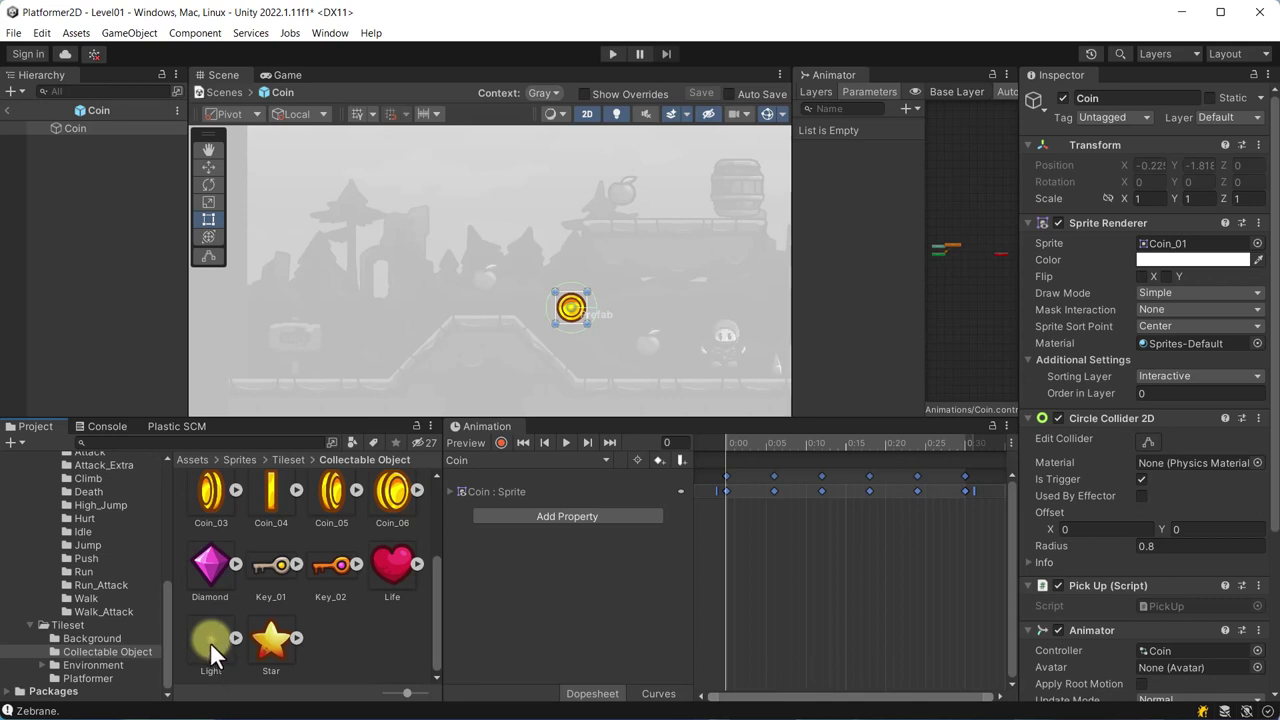
pyautogui.moveTo(210, 642)
pyautogui.mouseDown()
pyautogui.moveTo(556, 306)
pyautogui.moveTo(530, 287)
pyautogui.mouseUp()
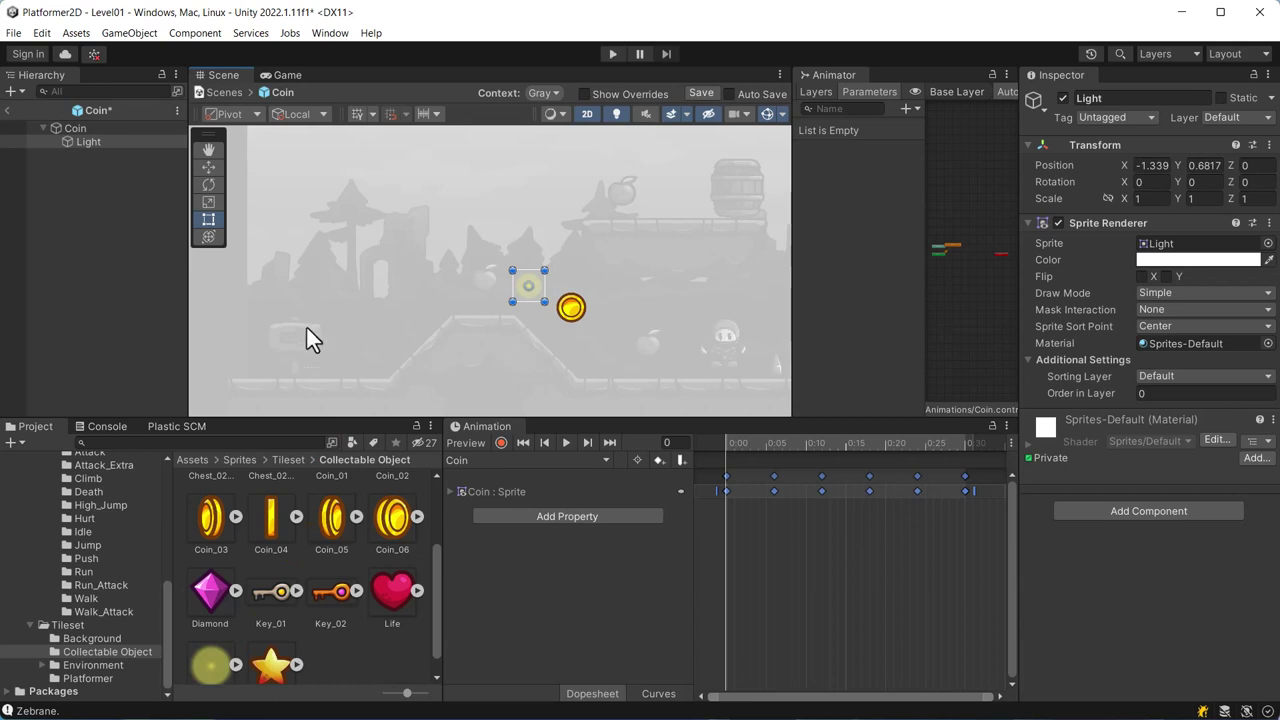
# - Save the Coin prefab with its new Light glow child and return to Level01
pyautogui.click(74, 128)
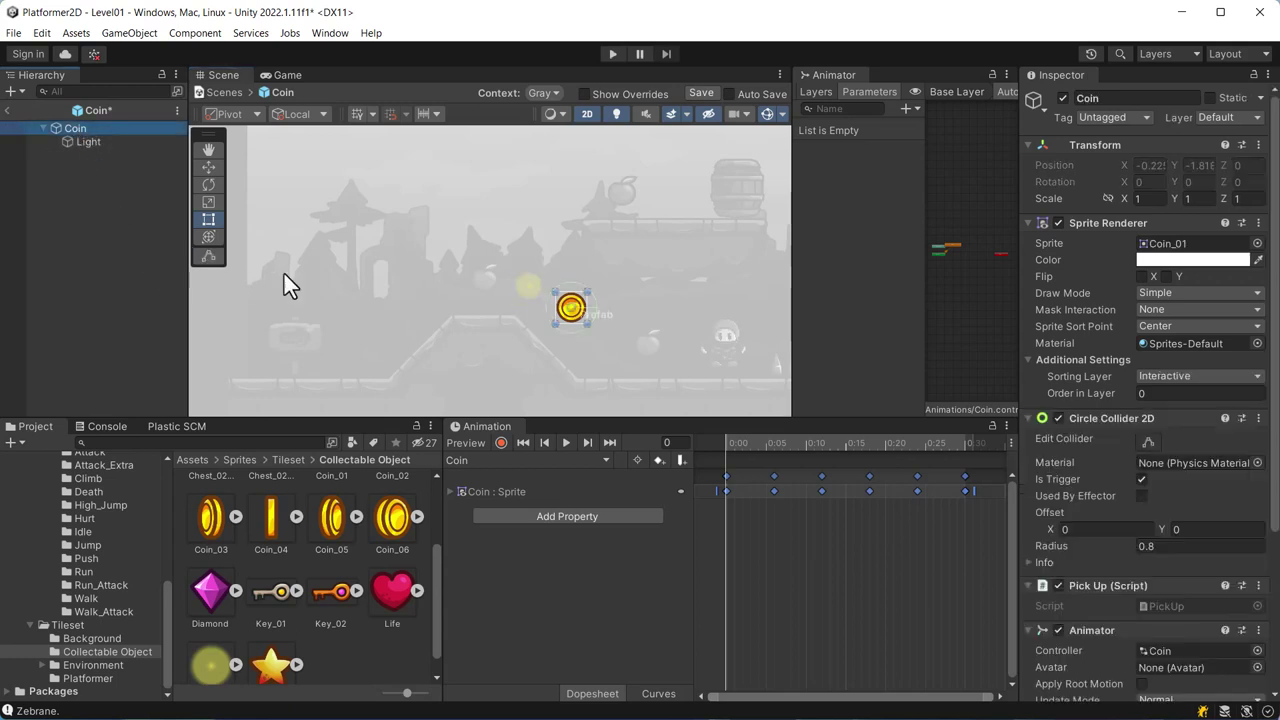
pyautogui.scroll(2, 562, 342)
pyautogui.scroll(3, 564, 334)
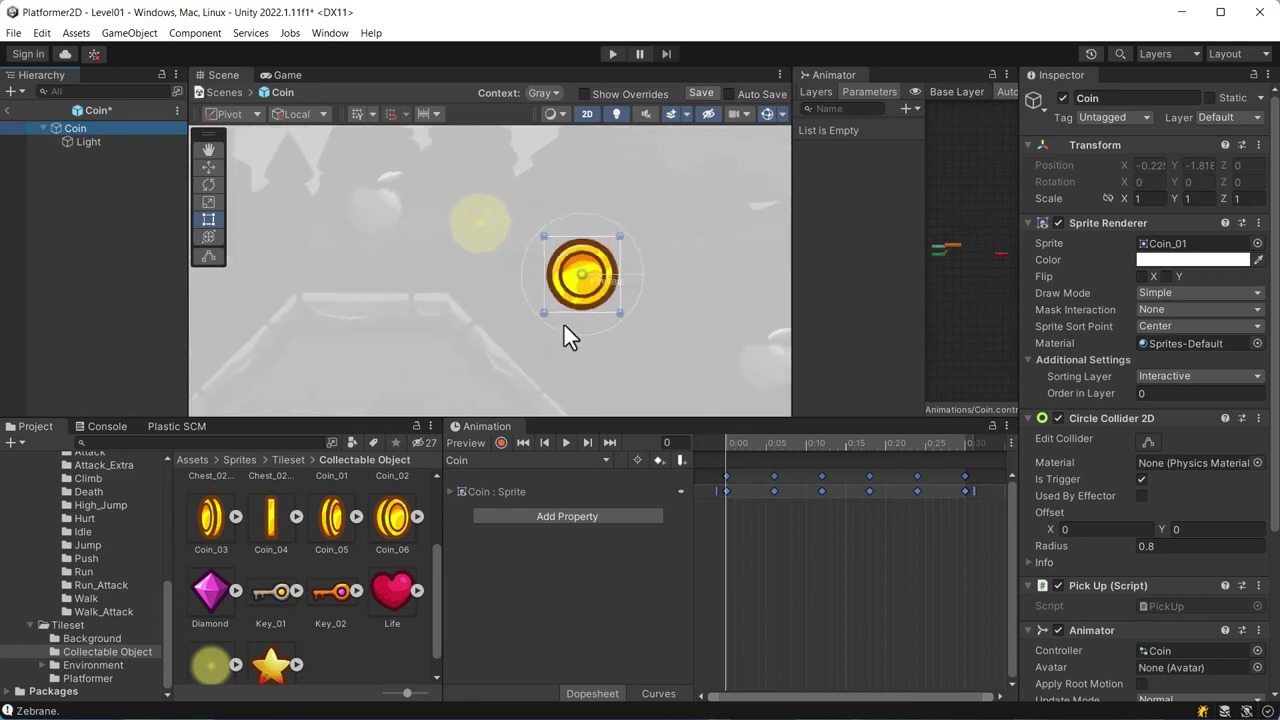
pyautogui.scroll(3, 564, 325)
pyautogui.click(610, 280)
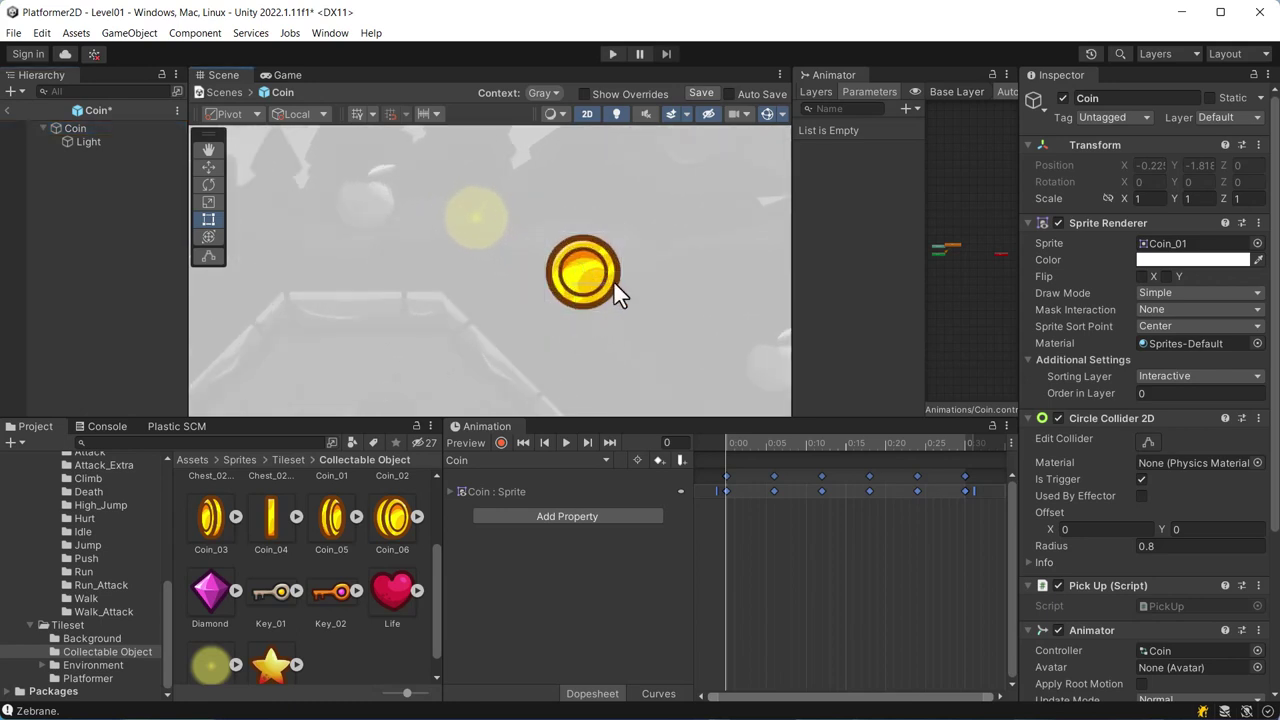
pyautogui.click(587, 285)
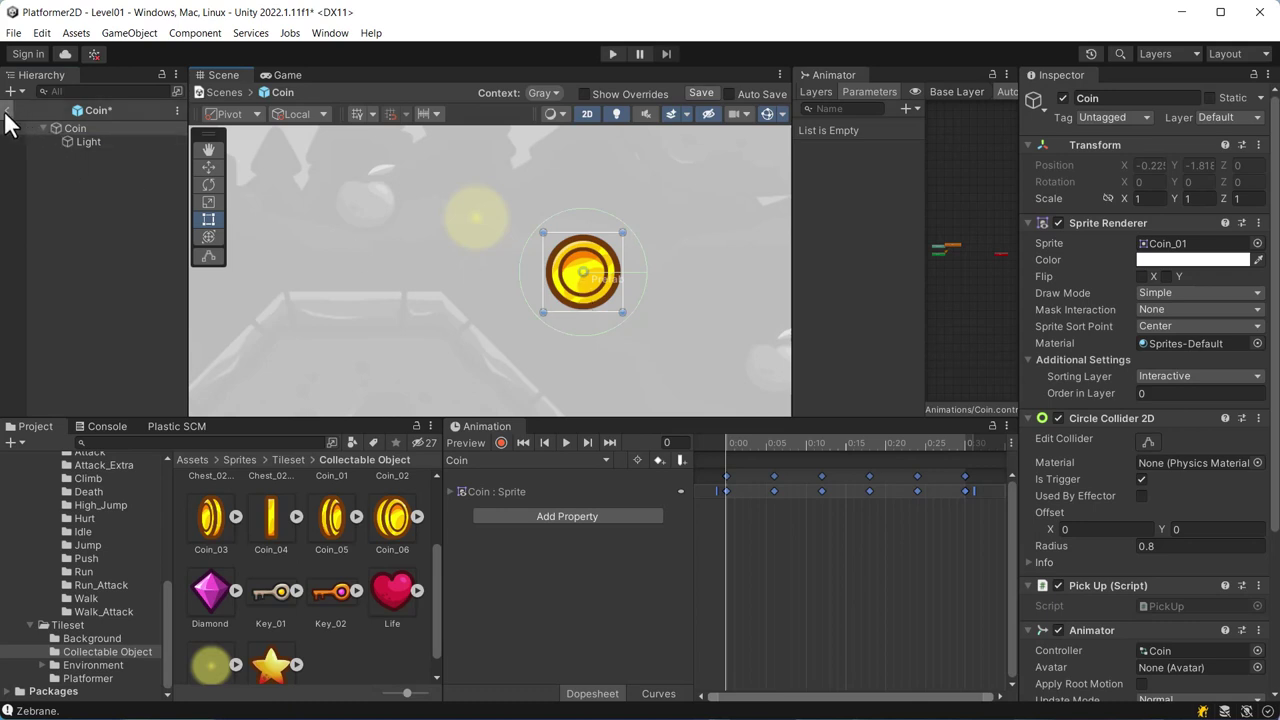
pyautogui.click(702, 92)
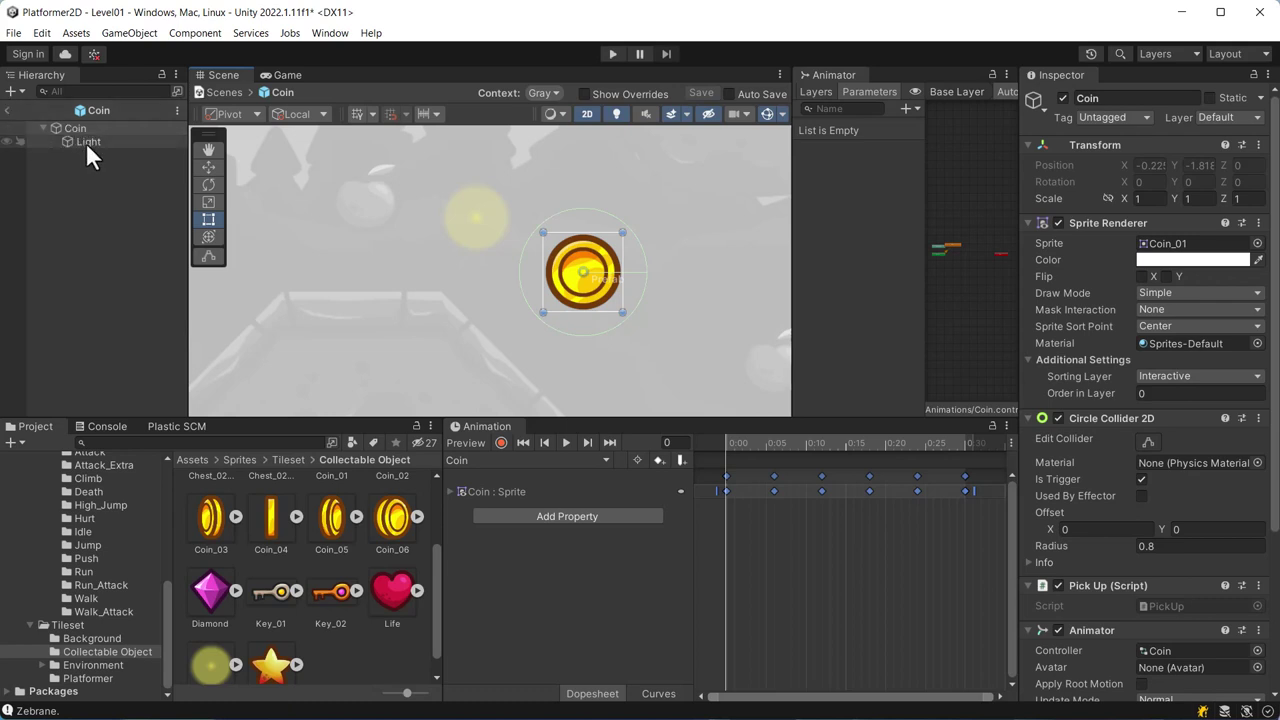
pyautogui.click(8, 110)
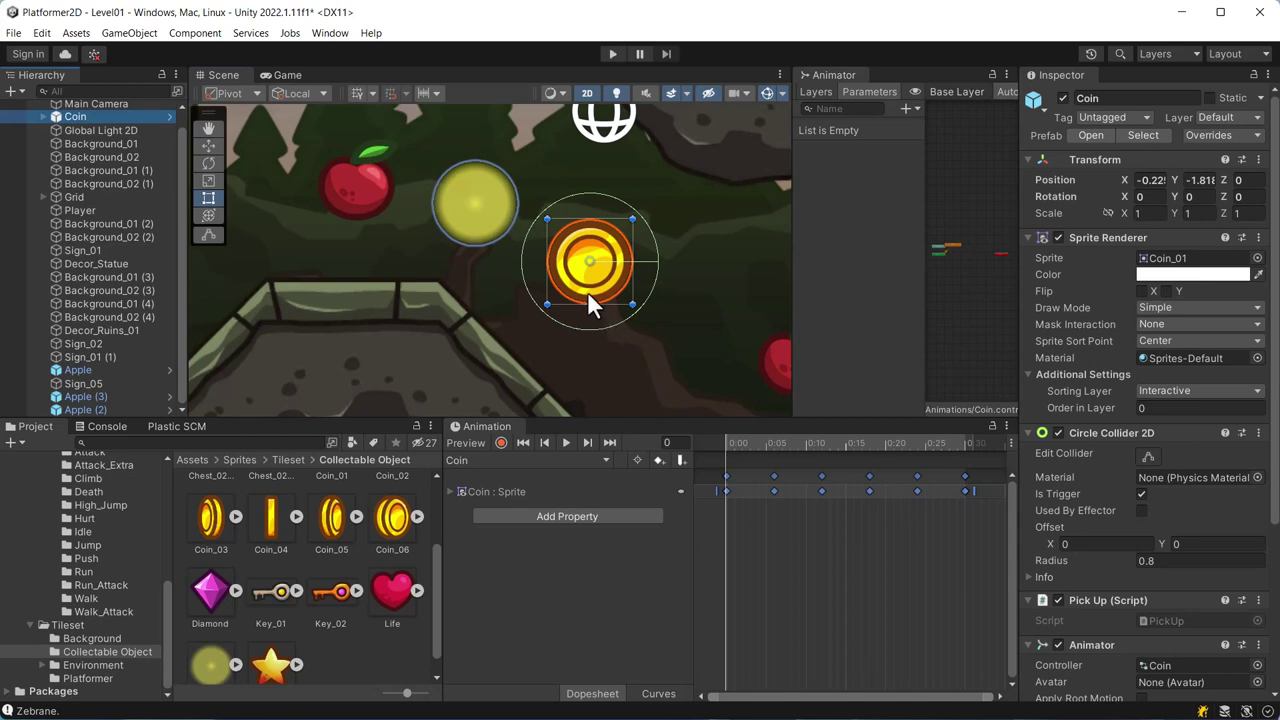
# - Move the placed coin slightly right and reposition its Light glow beside it
pyautogui.moveTo(585, 287)
pyautogui.mouseDown()
pyautogui.moveTo(548, 267)
pyautogui.moveTo(651, 300)
pyautogui.mouseUp()
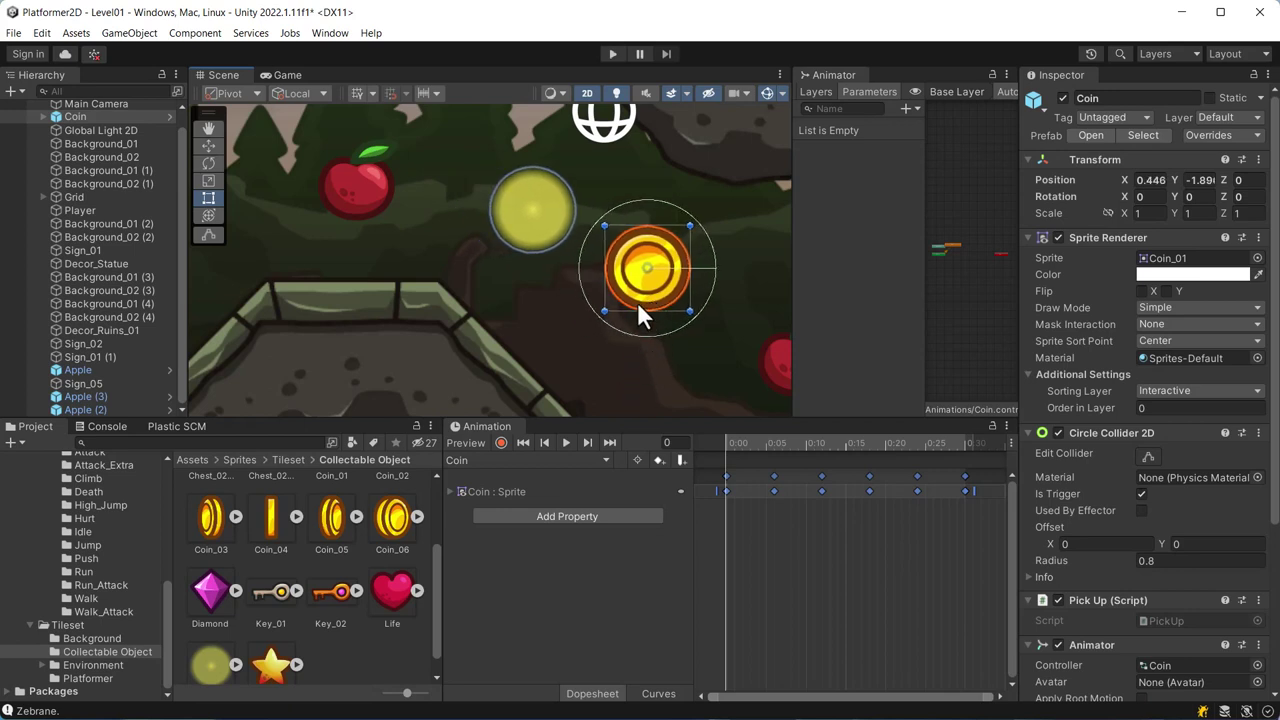
pyautogui.click(531, 228)
pyautogui.moveTo(550, 230)
pyautogui.mouseDown()
pyautogui.moveTo(513, 278)
pyautogui.moveTo(551, 249)
pyautogui.mouseUp()
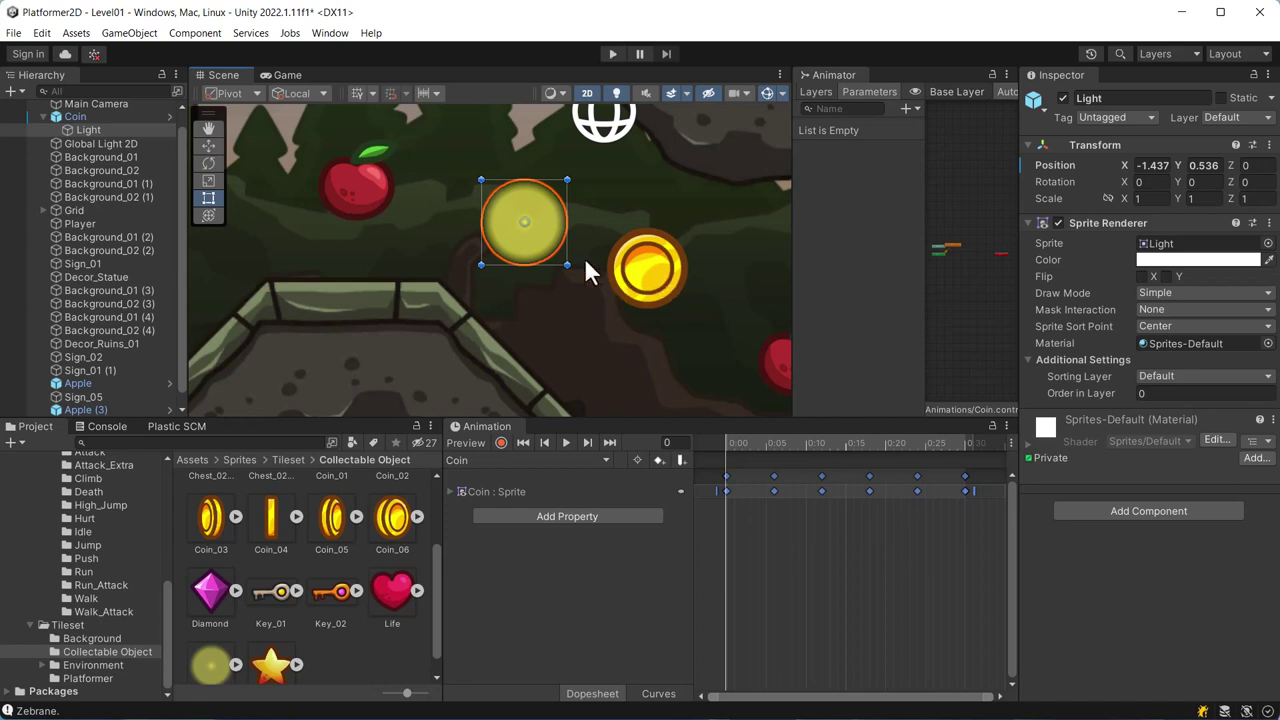
pyautogui.click(648, 265)
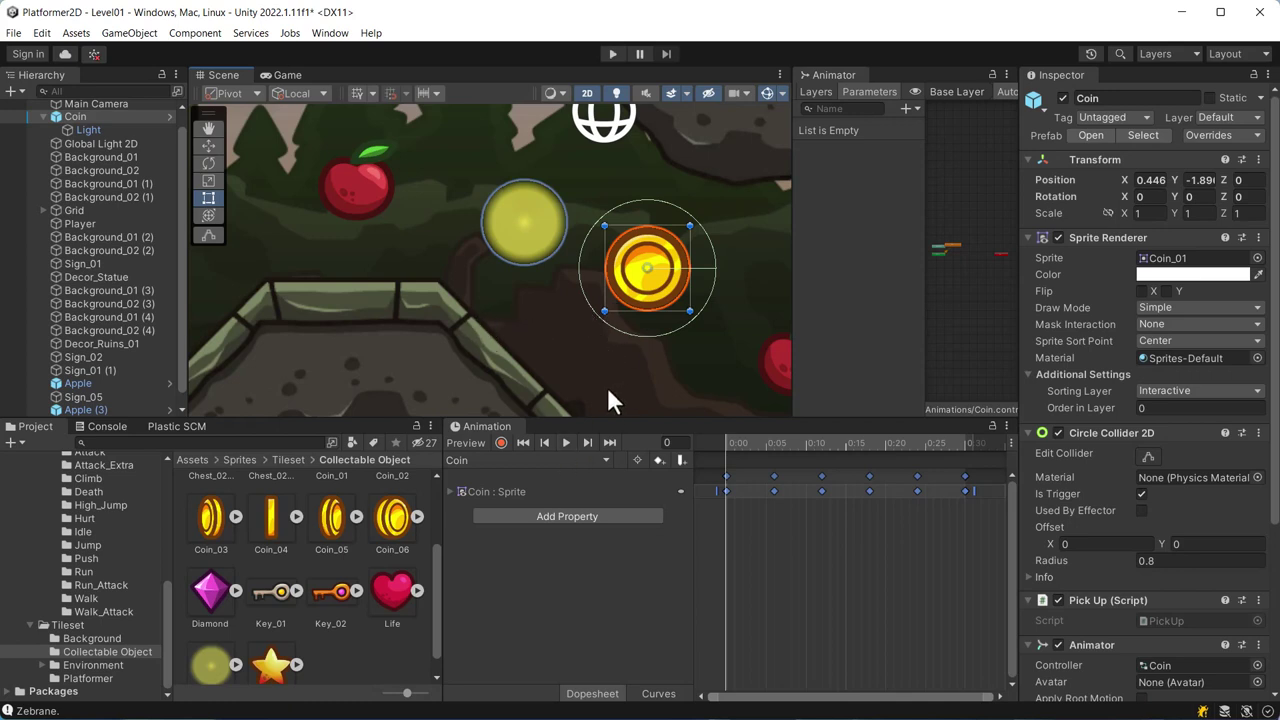
pyautogui.scroll(-2, 635, 287)
pyautogui.scroll(-2, 645, 310)
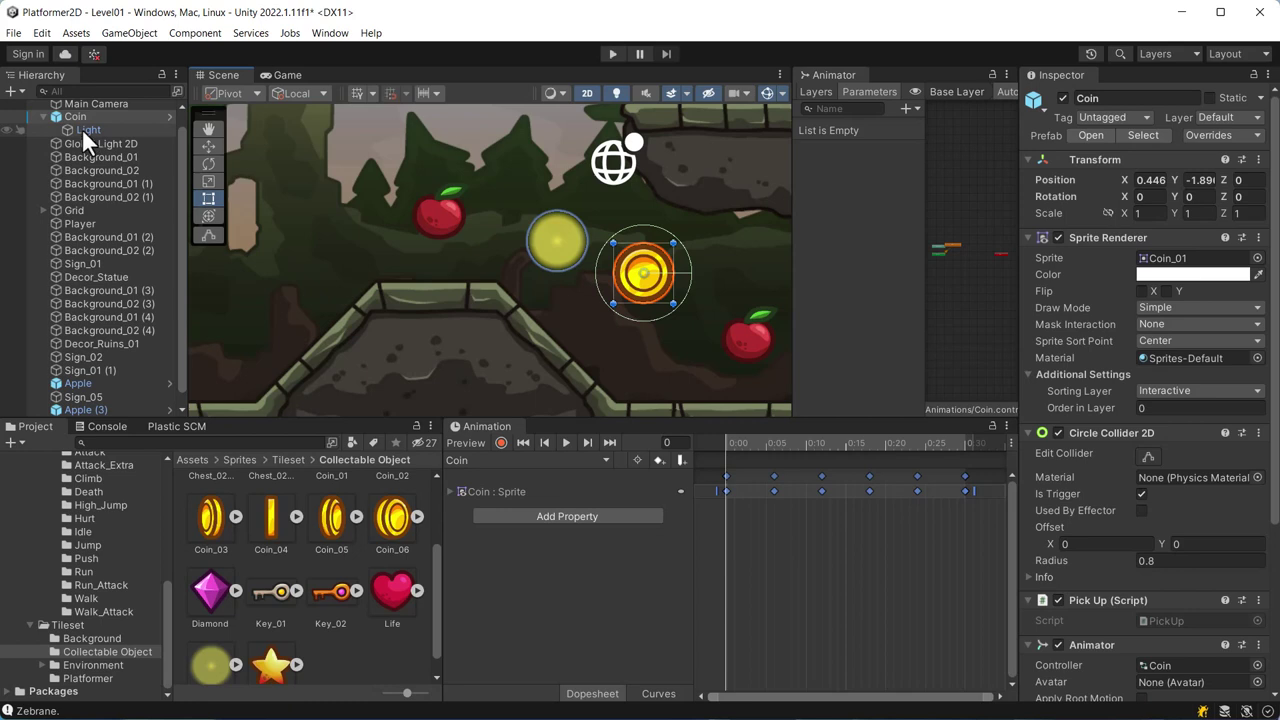
# - Duplicate the Light glow into six copies ringing the coin and save the Coin prefab
pyautogui.click(169, 117)
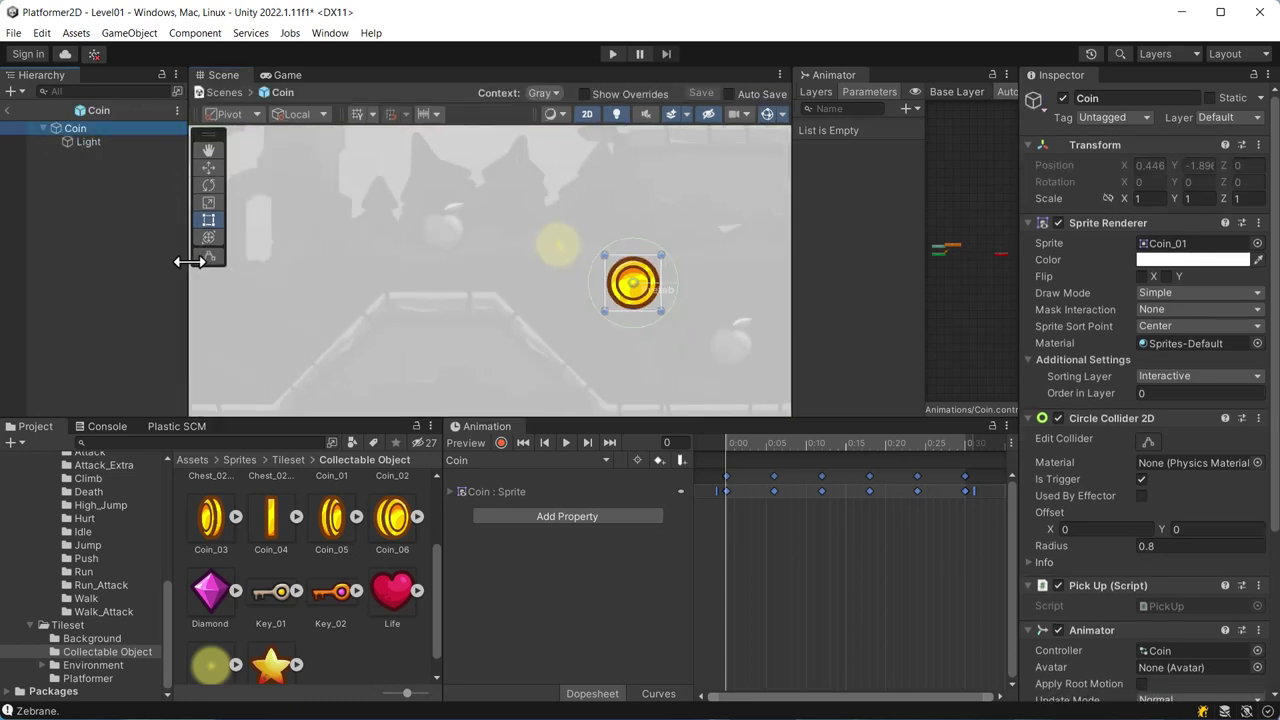
pyautogui.click(99, 141)
pyautogui.hotkey('ctrl', 'd')
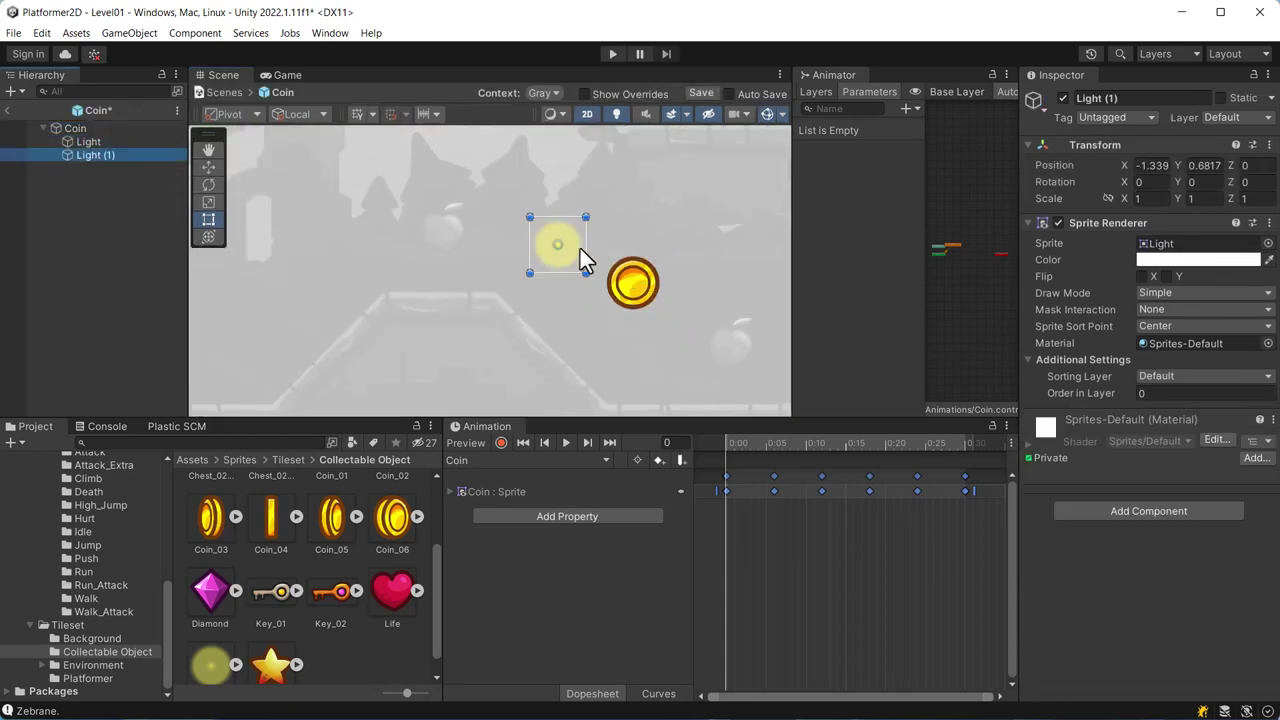
pyautogui.moveTo(569, 249)
pyautogui.mouseDown()
pyautogui.moveTo(677, 209)
pyautogui.moveTo(725, 315)
pyautogui.moveTo(669, 364)
pyautogui.moveTo(572, 338)
pyautogui.mouseUp()
pyautogui.hotkey('ctrl', 'd')
pyautogui.hotkey('ctrl', 'd')
pyautogui.hotkey('ctrl', 'd')
pyautogui.hotkey('ctrl', 'd')
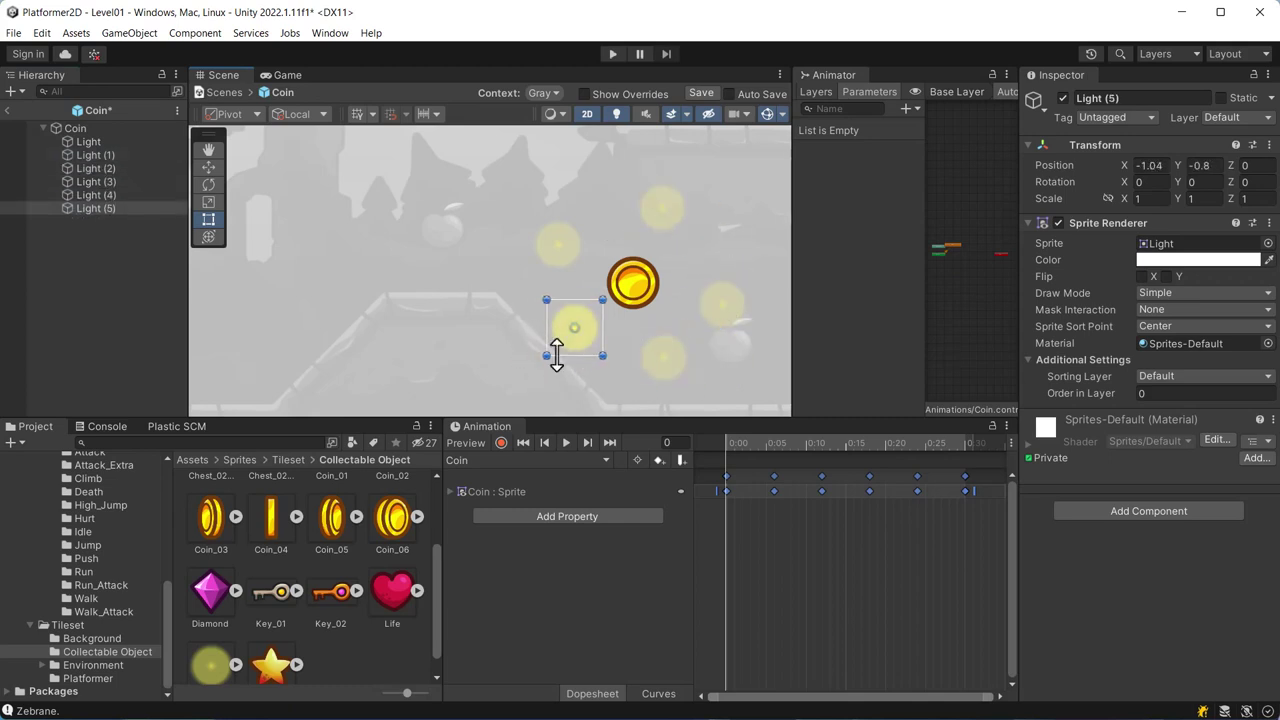
pyautogui.click(12, 114)
pyautogui.click(600, 400)
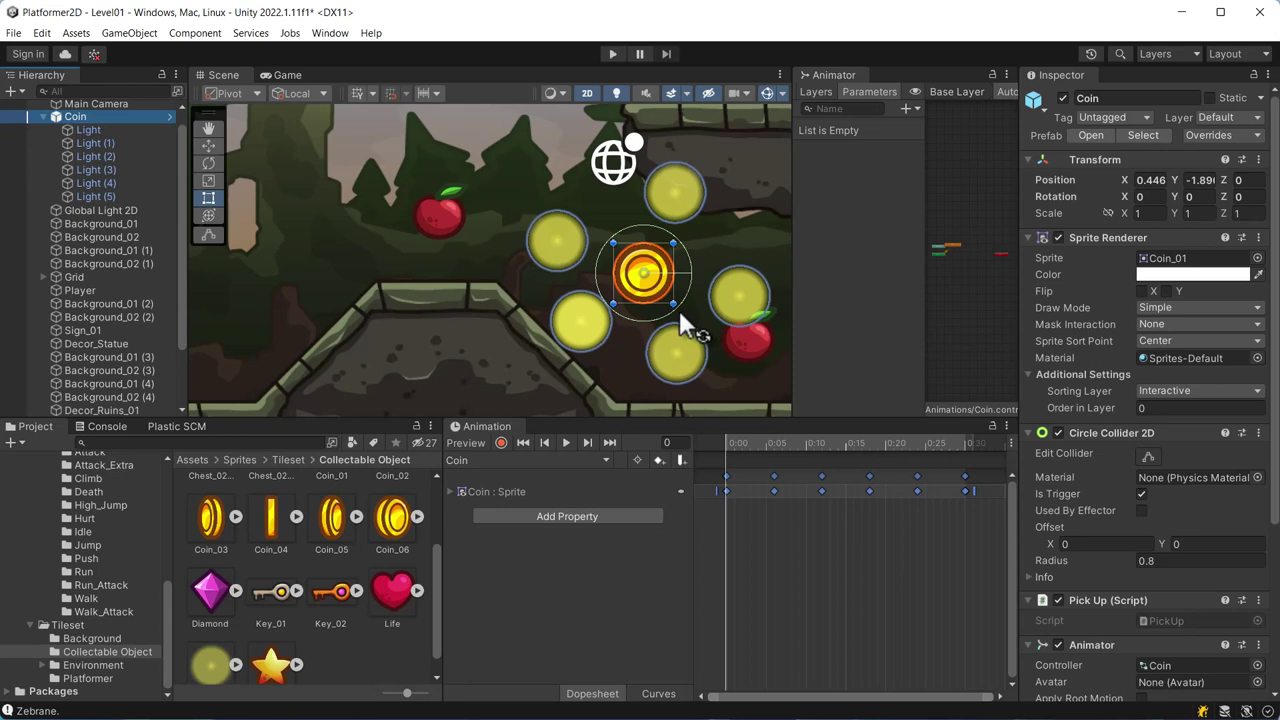
# - Spin the coin, reset its Z rotation to 0, and open the Coin prefab
pyautogui.moveTo(679, 310)
pyautogui.mouseDown()
pyautogui.moveTo(659, 243)
pyautogui.moveTo(652, 313)
pyautogui.moveTo(627, 259)
pyautogui.moveTo(617, 332)
pyautogui.mouseUp()
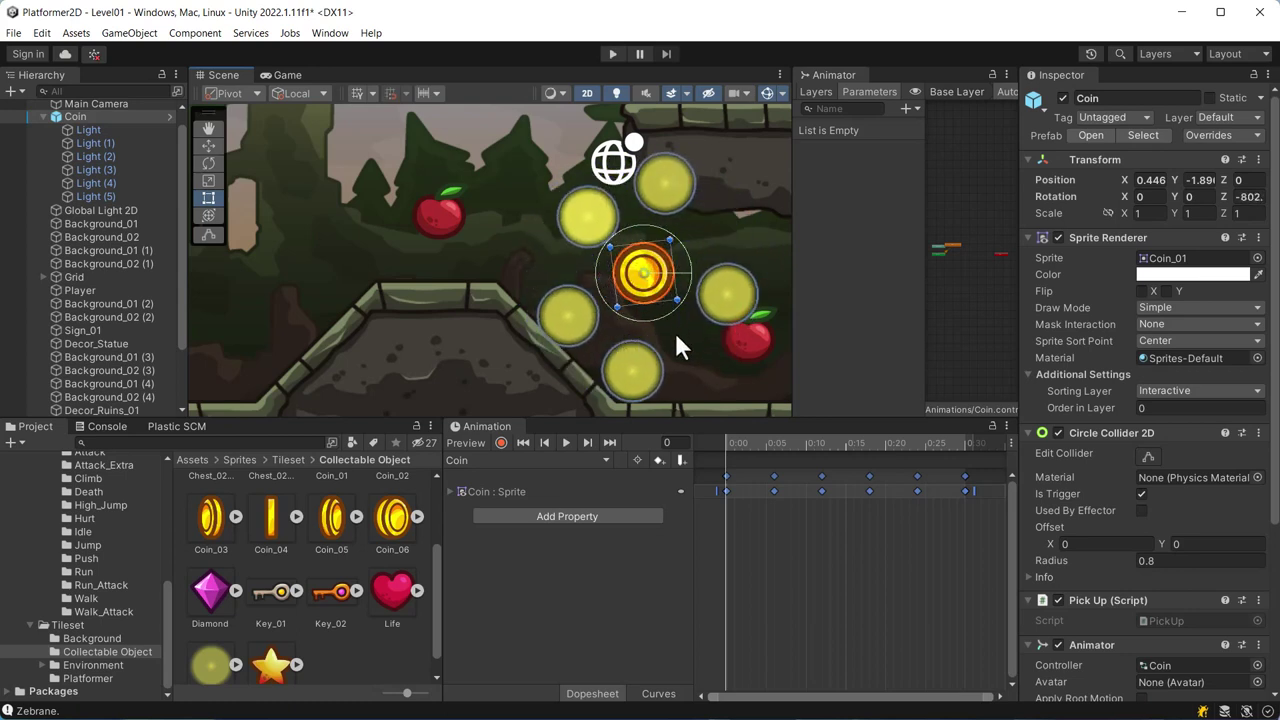
pyautogui.click(1248, 196)
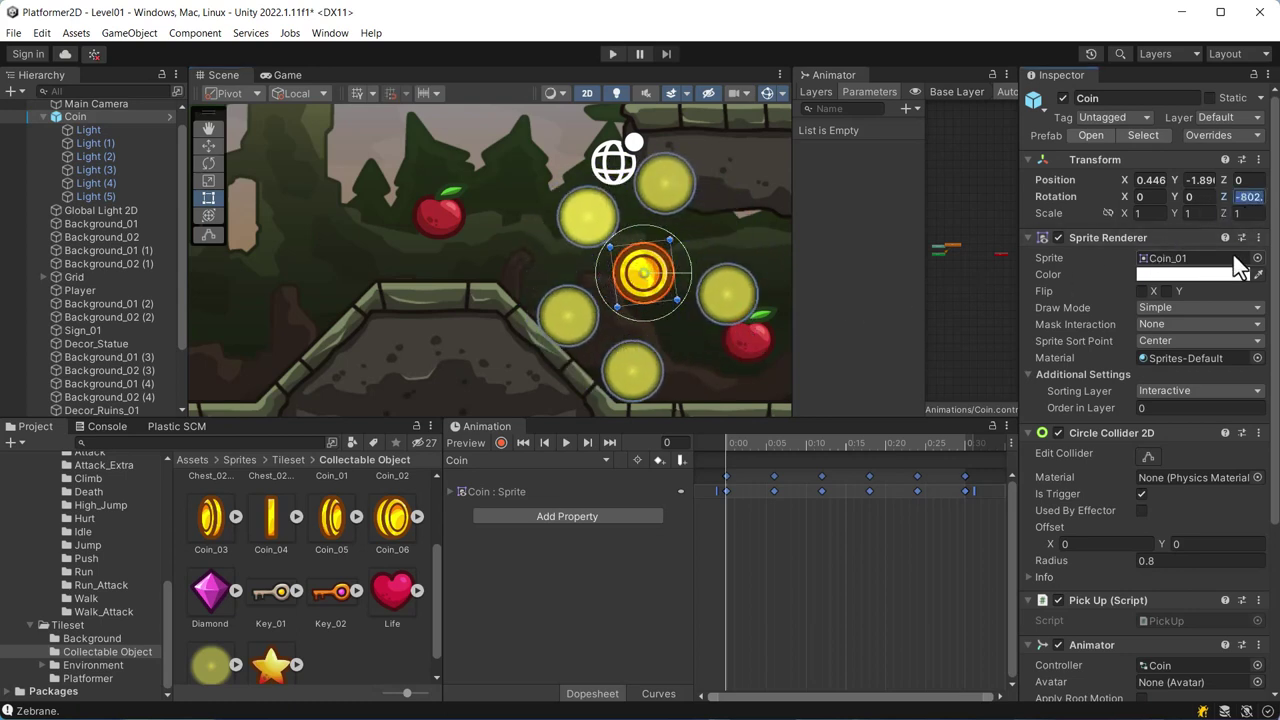
pyautogui.write('0')
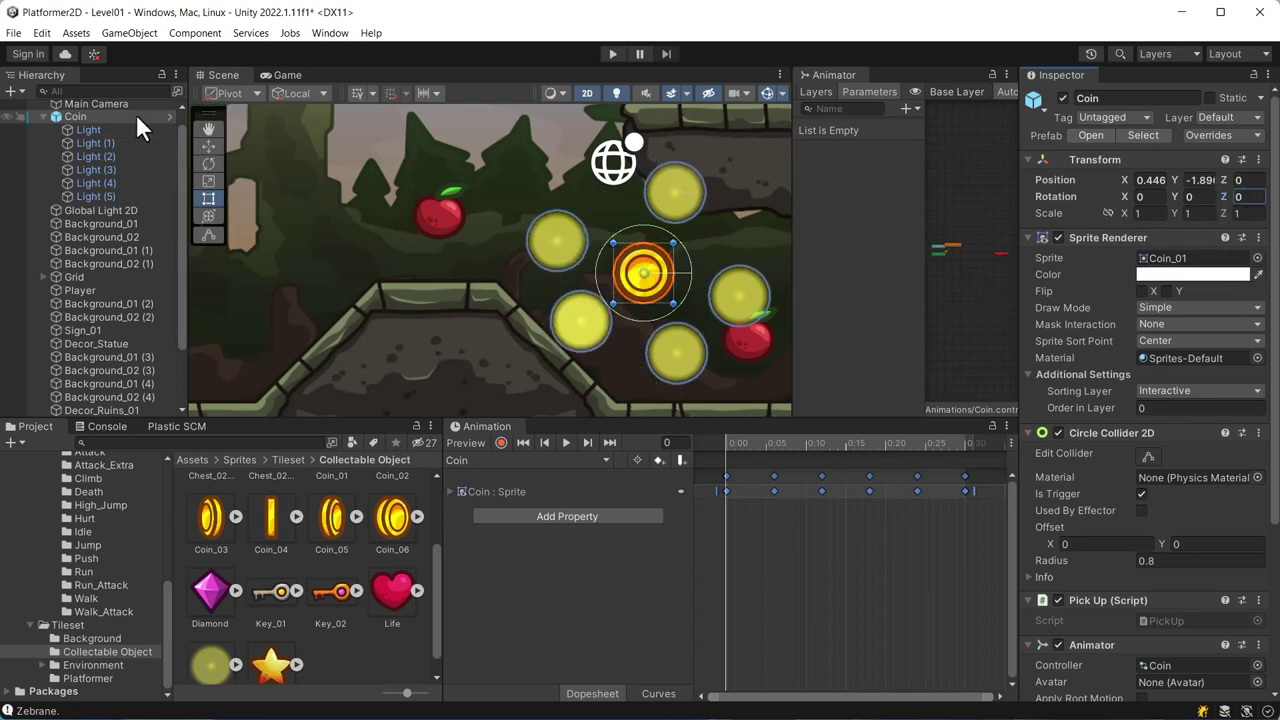
pyautogui.click(168, 117)
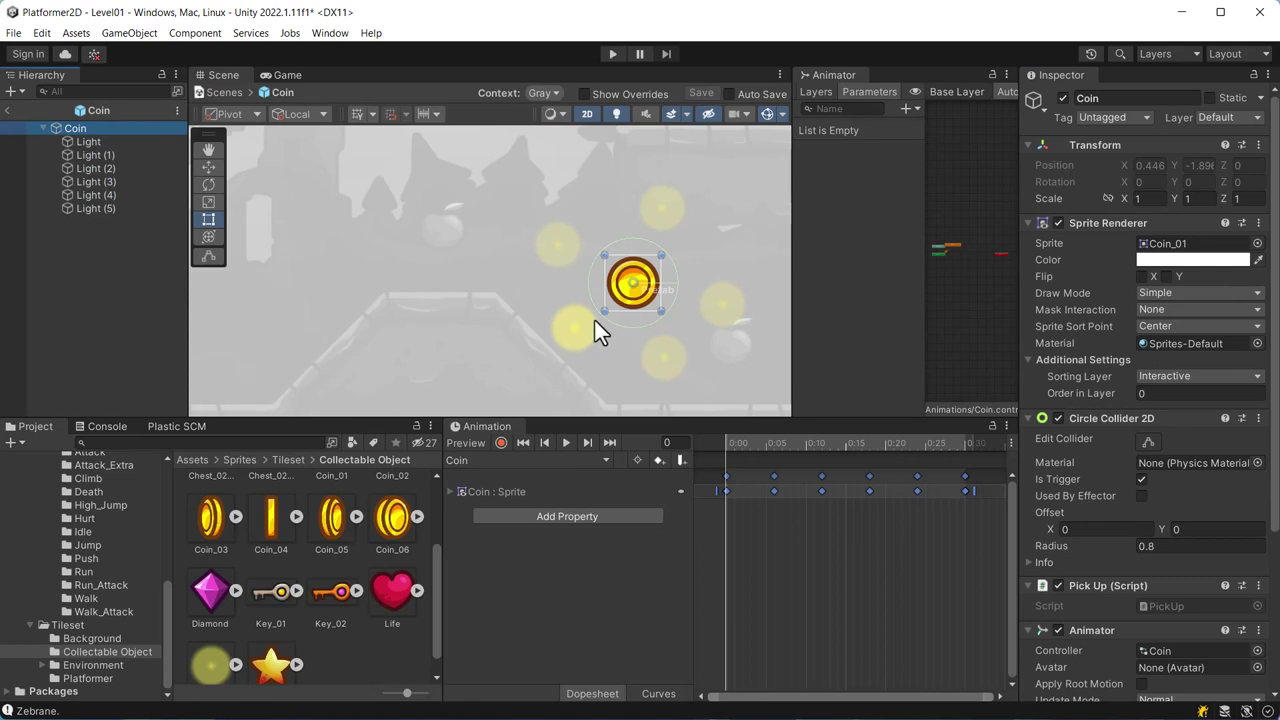
# - Delete Light (5) through Light (1) from the Coin prefab, leaving a single Light glow
pyautogui.click(572, 345)
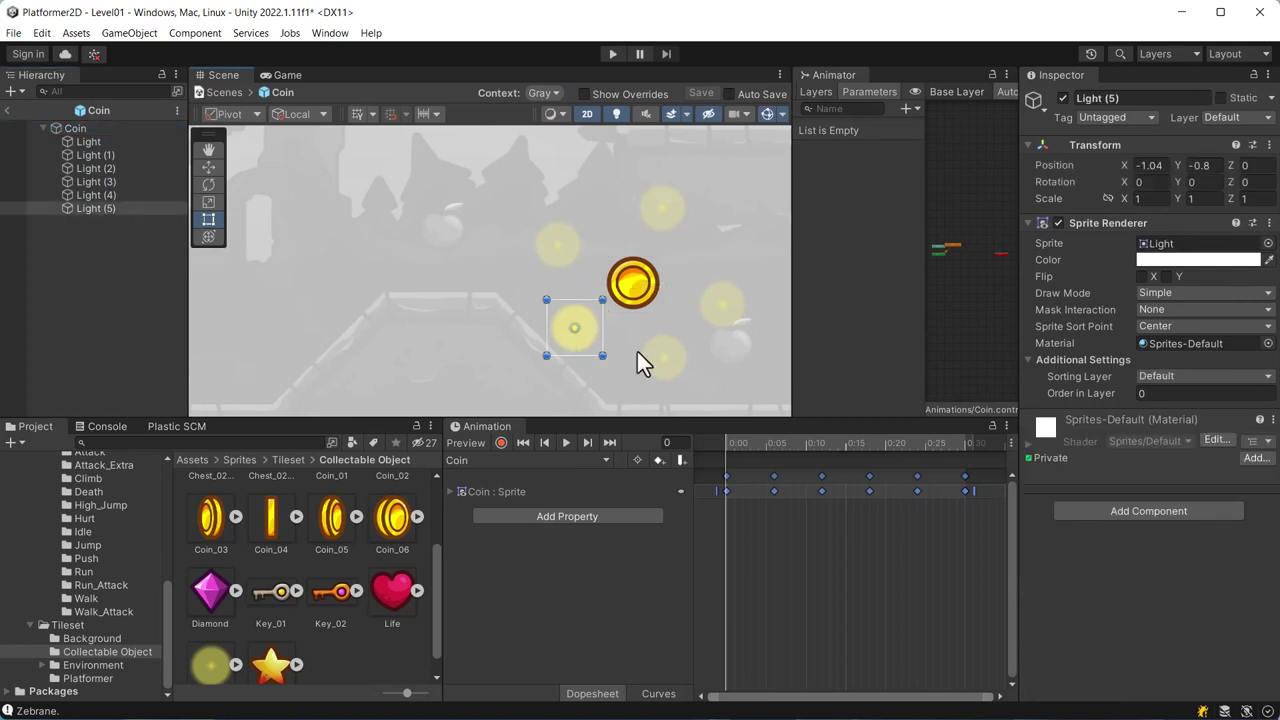
pyautogui.press('Delete')
pyautogui.click(565, 335)
pyautogui.press('Delete')
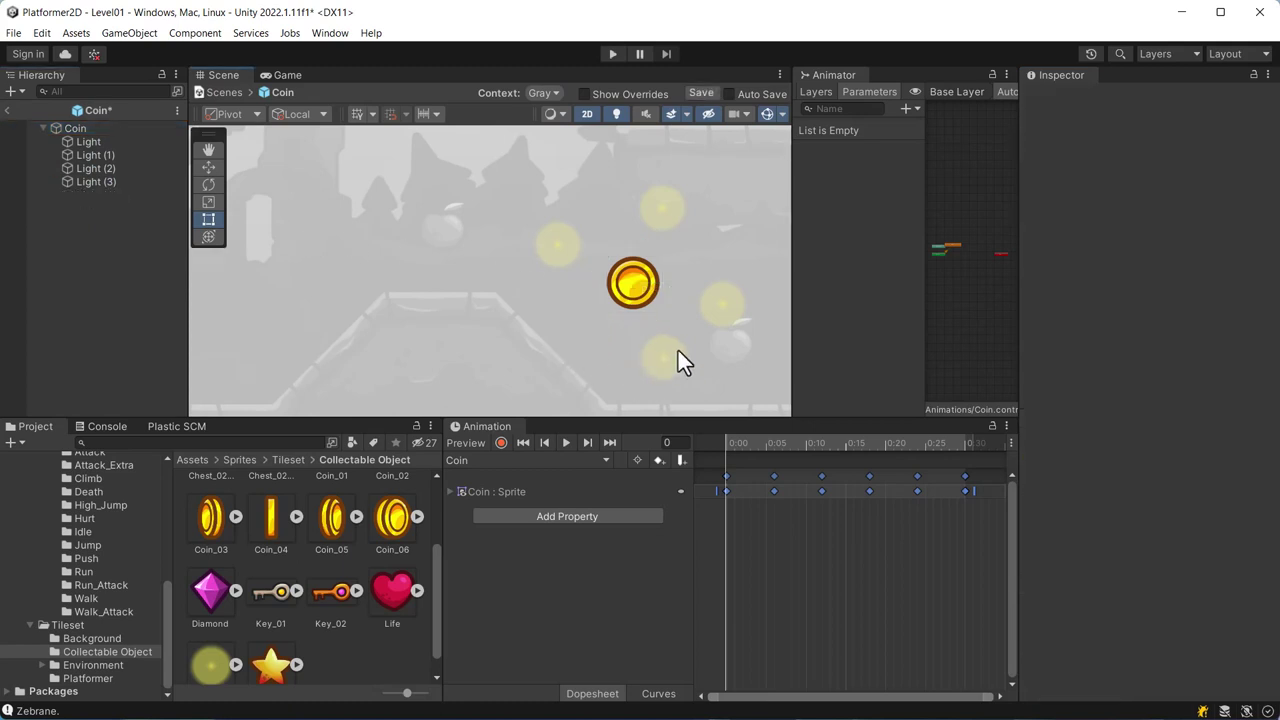
pyautogui.click(675, 350)
pyautogui.press('Delete')
pyautogui.click(705, 305)
pyautogui.press('Delete')
pyautogui.click(669, 219)
pyautogui.press('Delete')
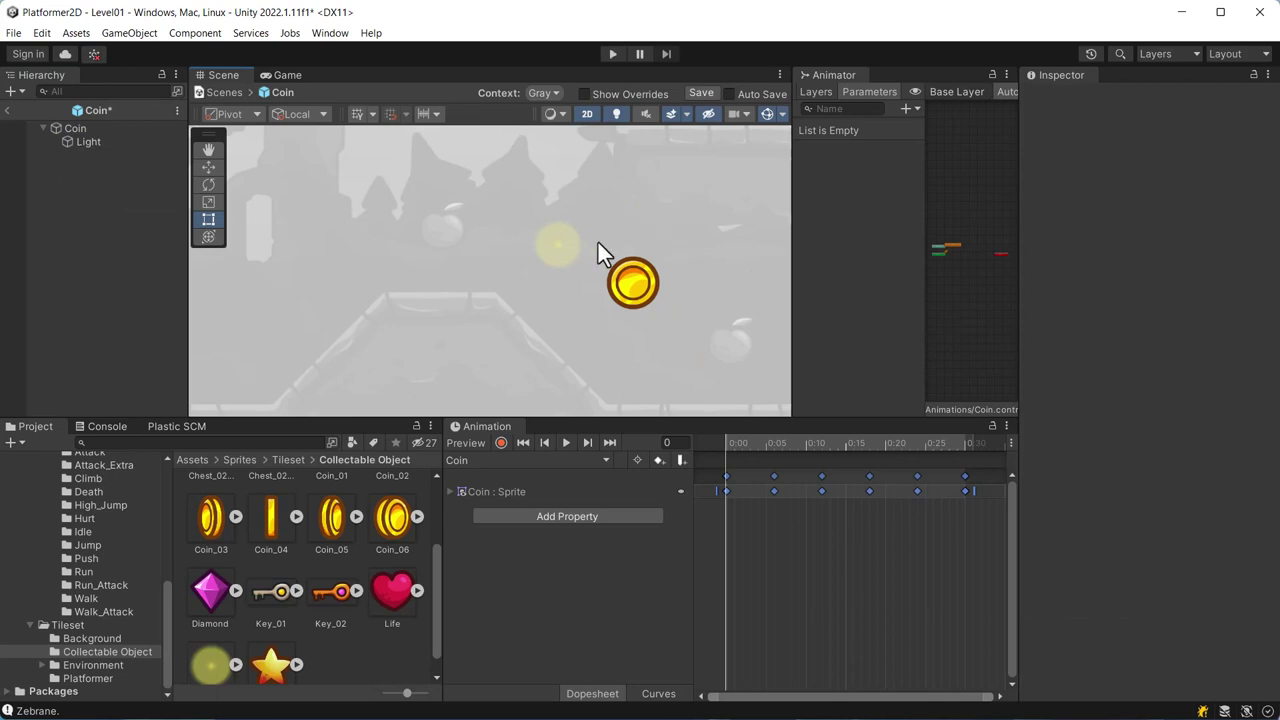
pyautogui.scroll(1, 604, 270)
pyautogui.scroll(2, 601, 266)
pyautogui.scroll(2, 603, 275)
pyautogui.moveTo(603, 270); pyautogui.dragTo(474, 281, button='middle')
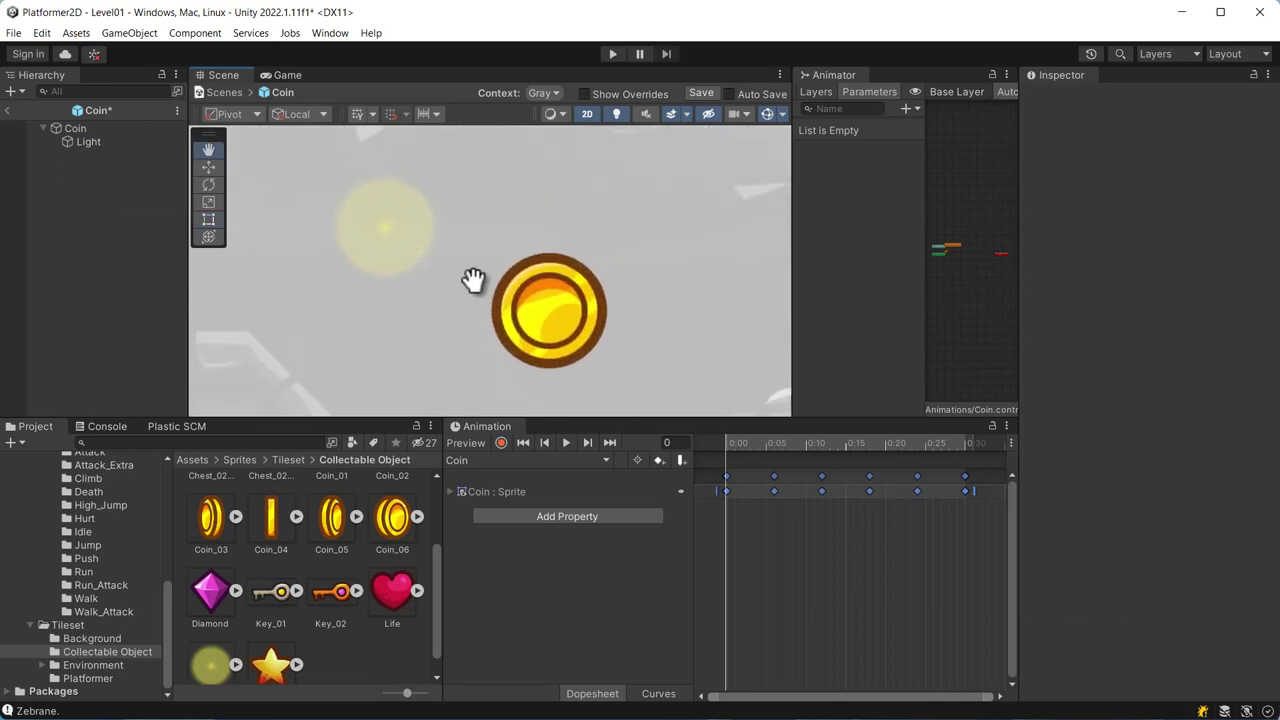
# - Select the remaining Light glow and nudge it slightly left and down
pyautogui.click(398, 248)
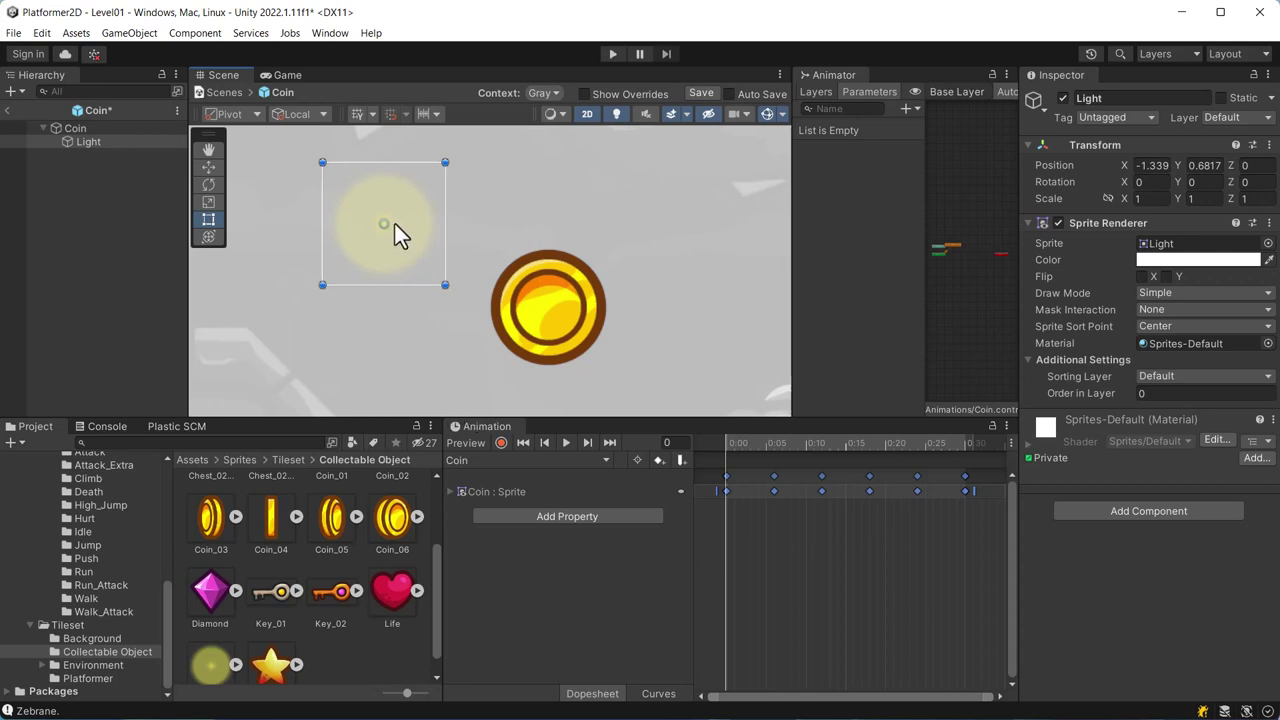
pyautogui.moveTo(402, 237); pyautogui.dragTo(400, 240)
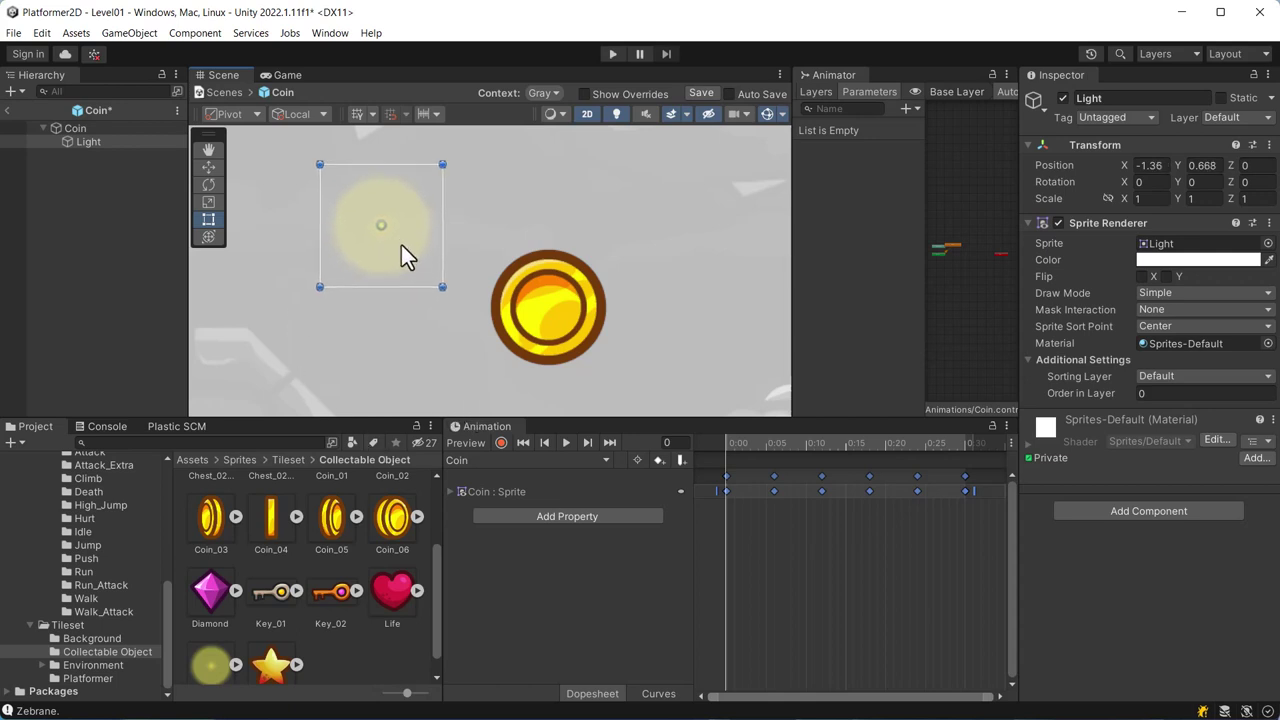
pyautogui.scroll(-3, 399, 243)
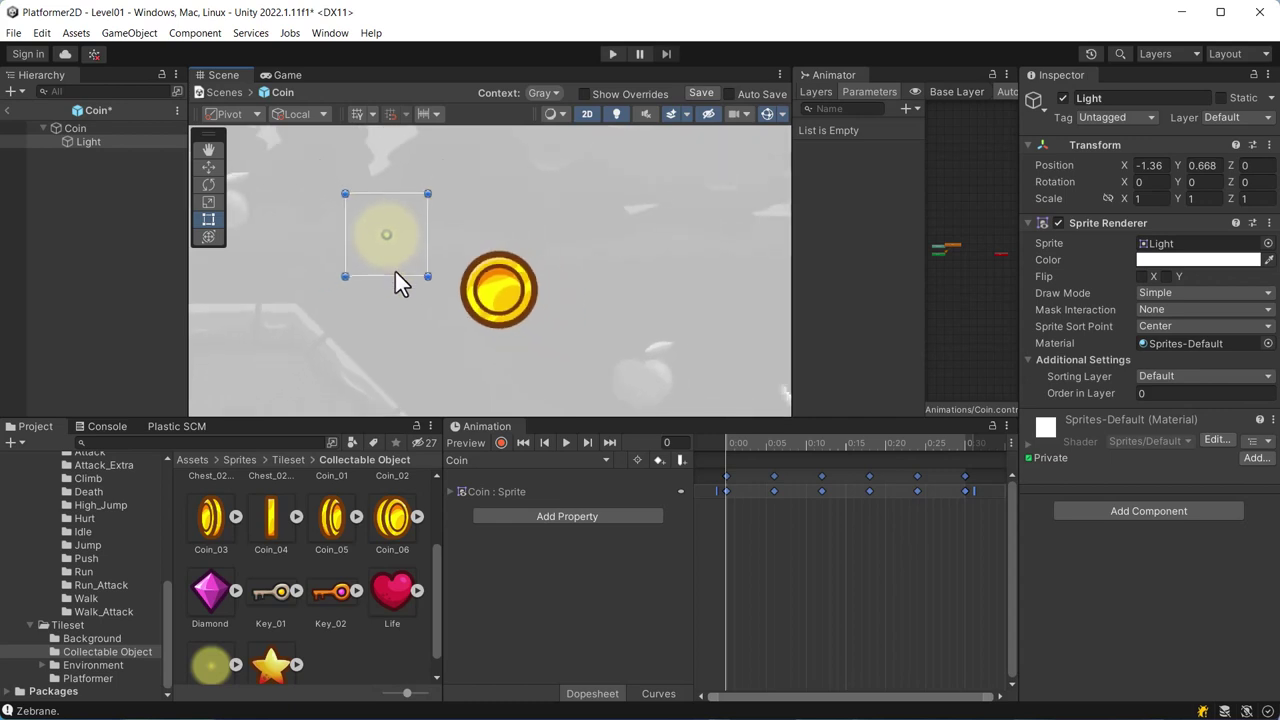
pyautogui.scroll(-1, 395, 271)
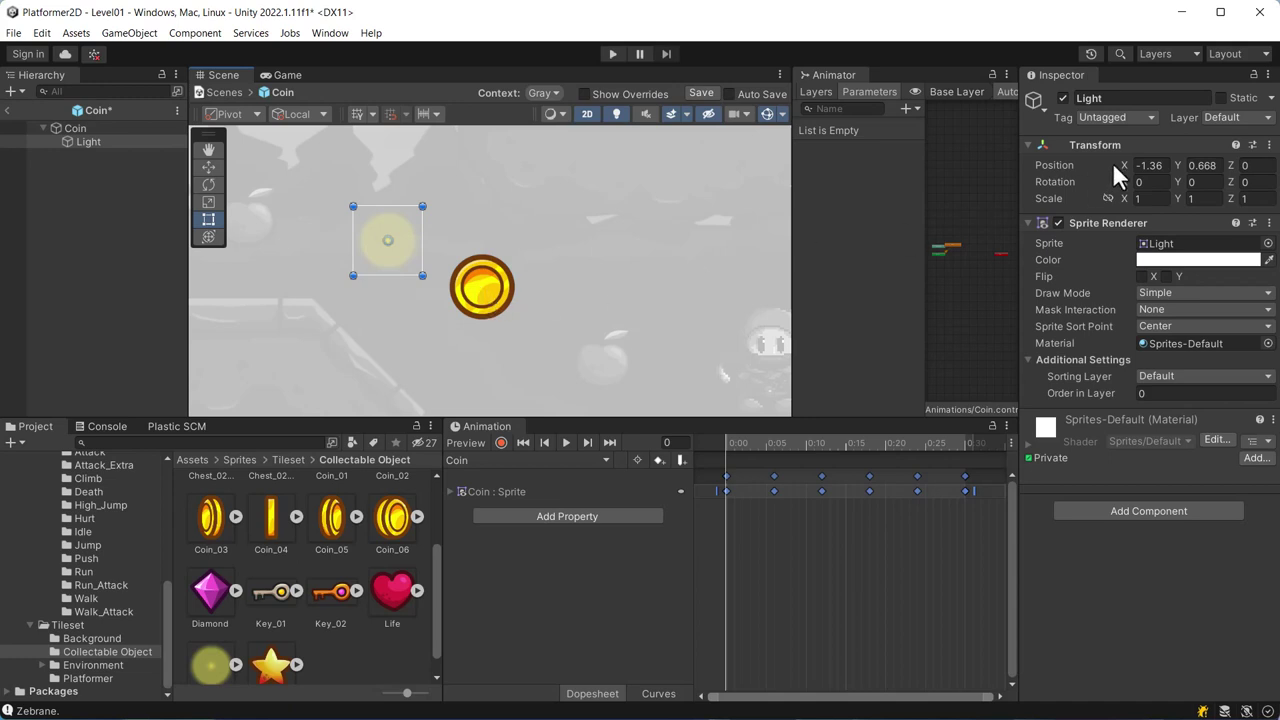
# - Set the Light's Position X and Y to 0 so it is centred on the coin
pyautogui.click(1145, 166)
pyautogui.write('0')
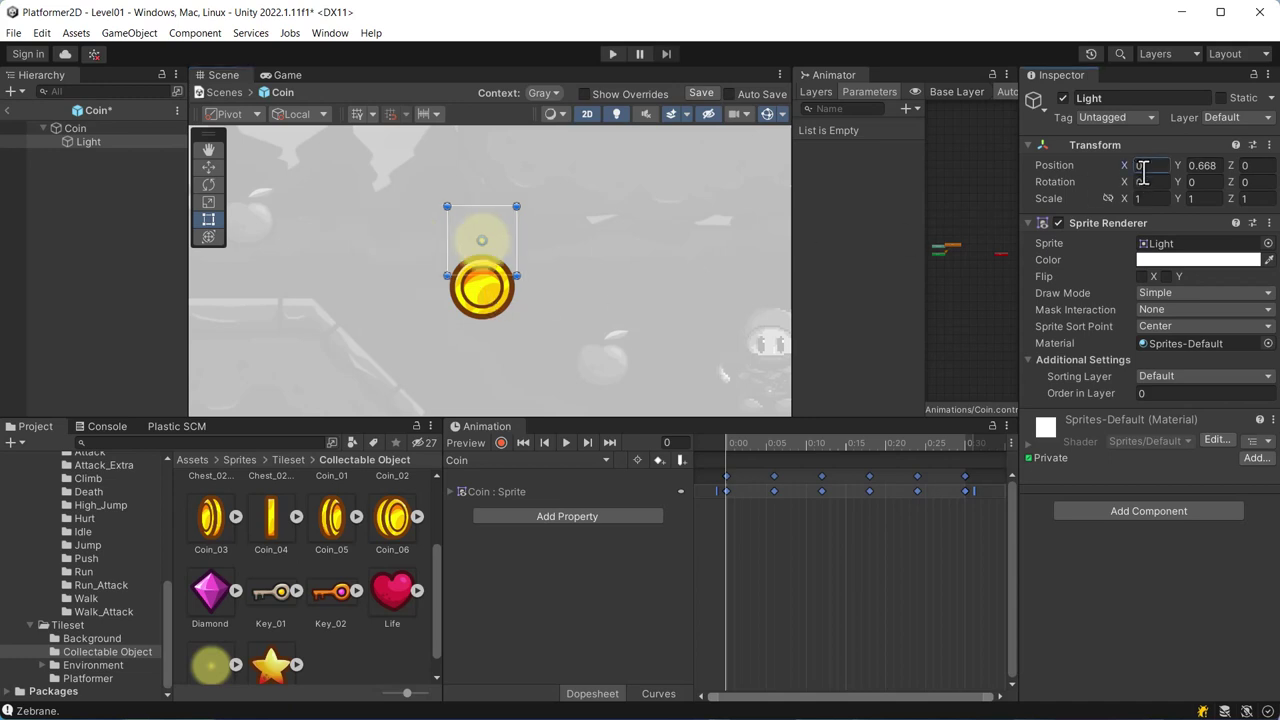
pyautogui.click(1207, 165)
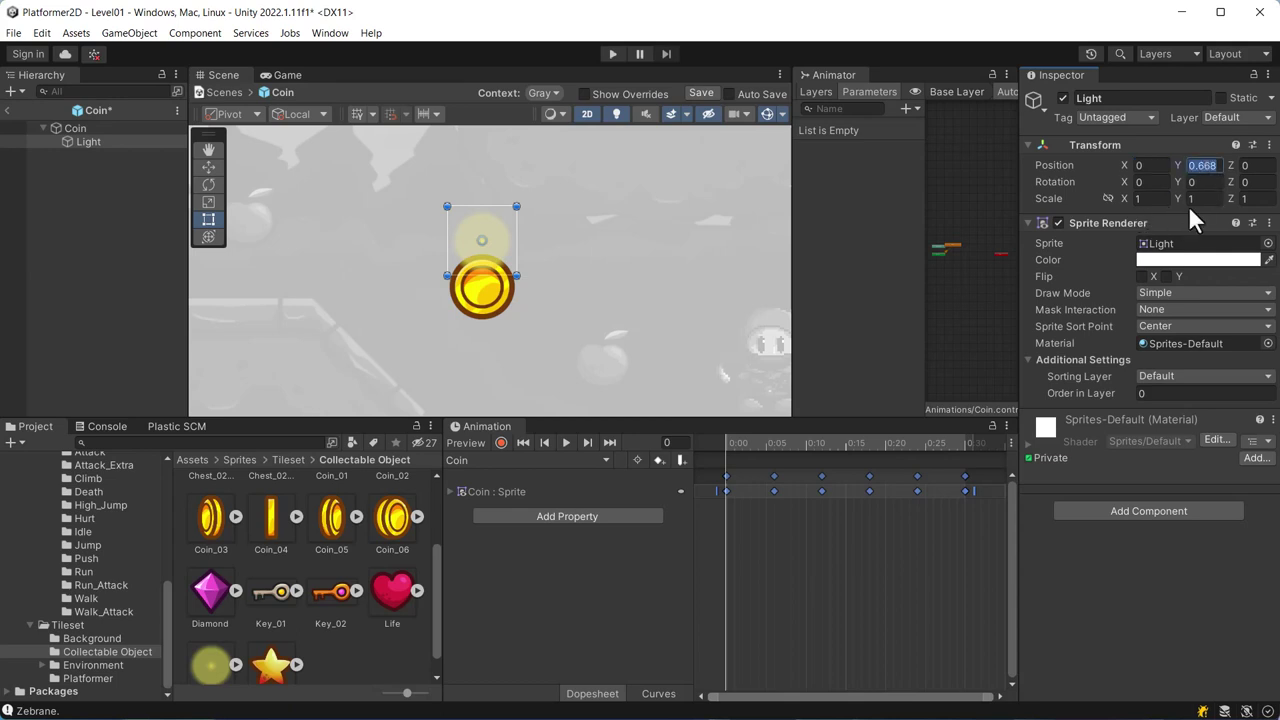
pyautogui.write('0')
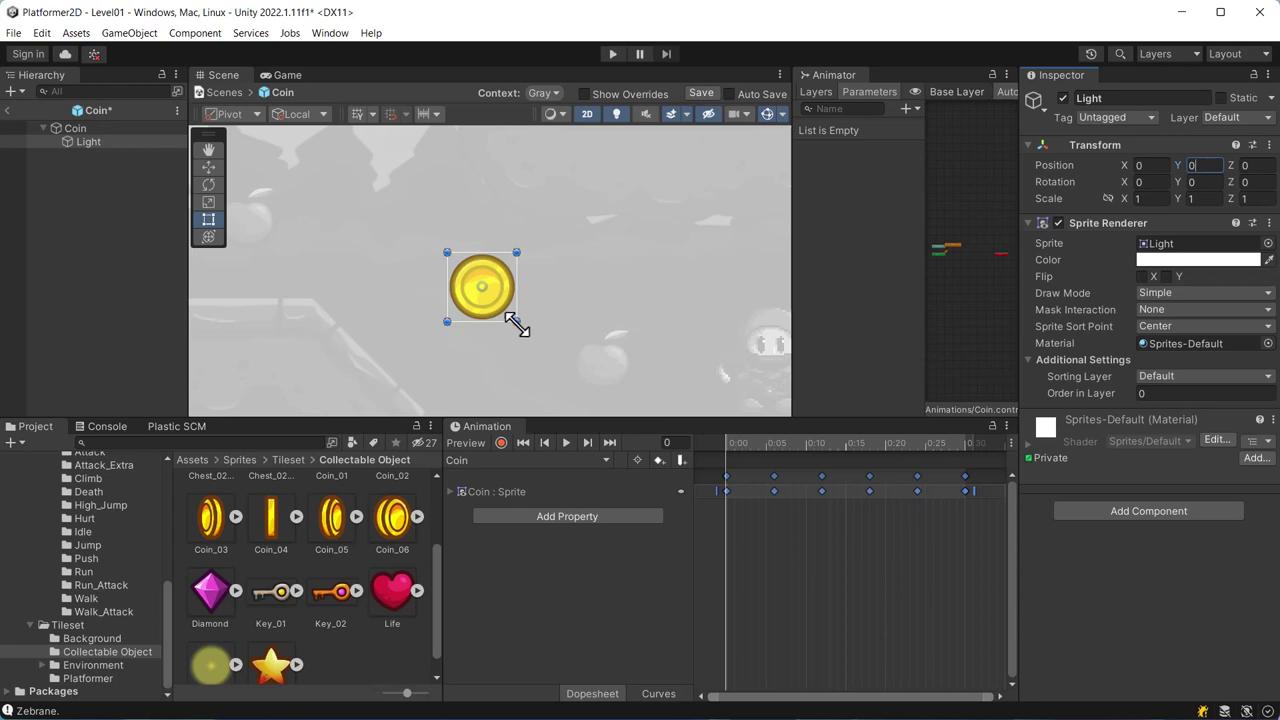
pyautogui.moveTo(516, 321)
pyautogui.mouseDown()
pyautogui.moveTo(540, 342)
pyautogui.moveTo(553, 335)
pyautogui.moveTo(591, 377)
pyautogui.moveTo(546, 309)
pyautogui.moveTo(590, 391)
pyautogui.moveTo(566, 337)
pyautogui.moveTo(584, 366)
pyautogui.mouseUp()
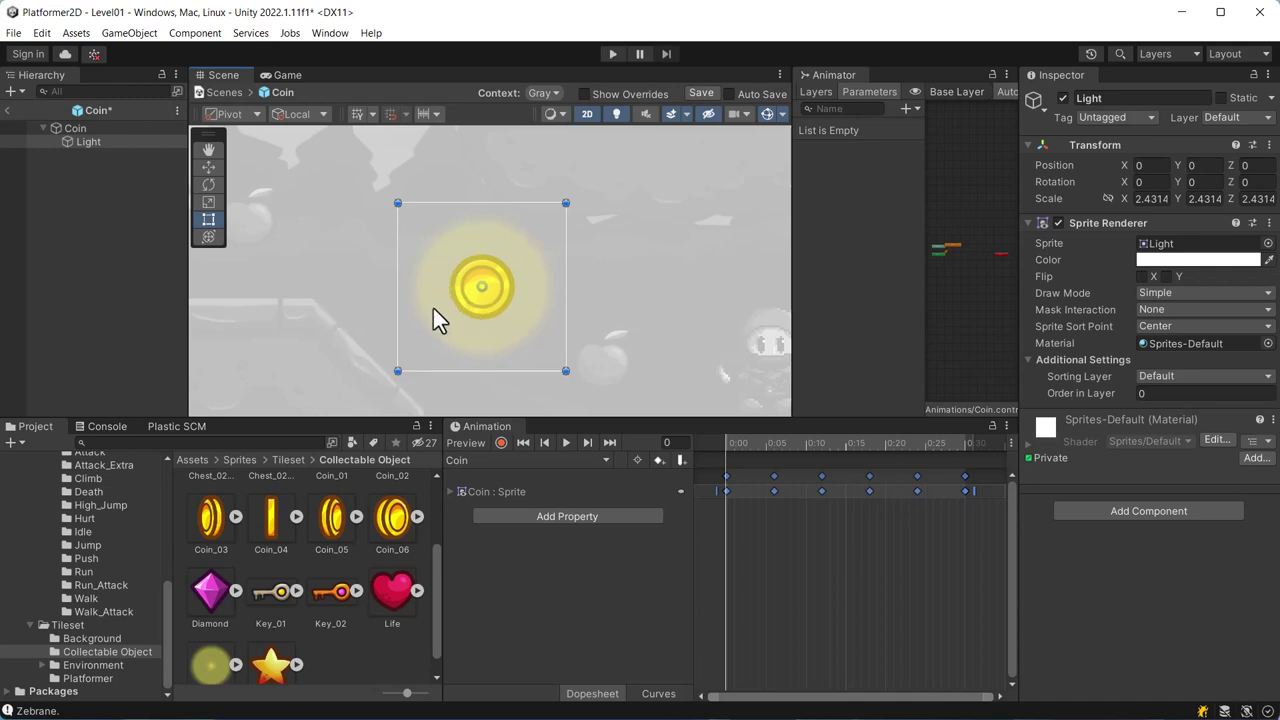
# - With the glow scaled to about 2.4314, select the Coin object to inspect it
pyautogui.click(79, 129)
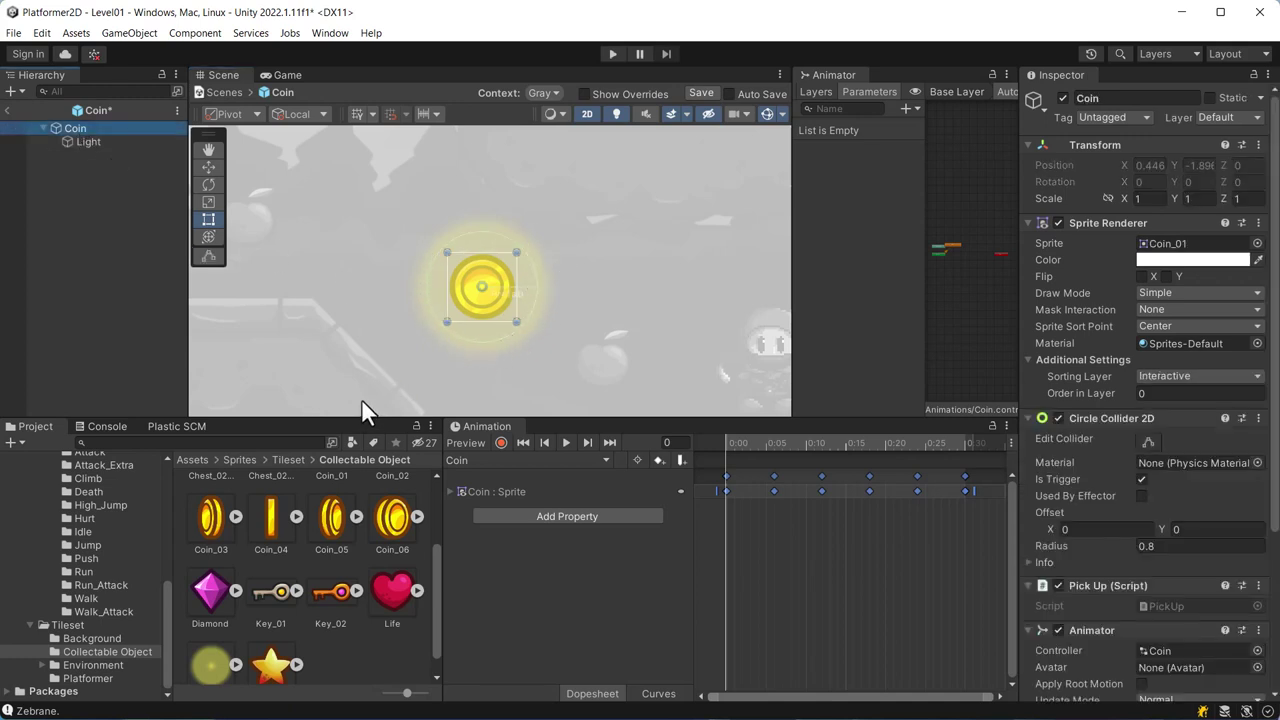
# - Tint the Light glow yellow with alpha about 0.59, then save the Coin prefab
pyautogui.click(94, 141)
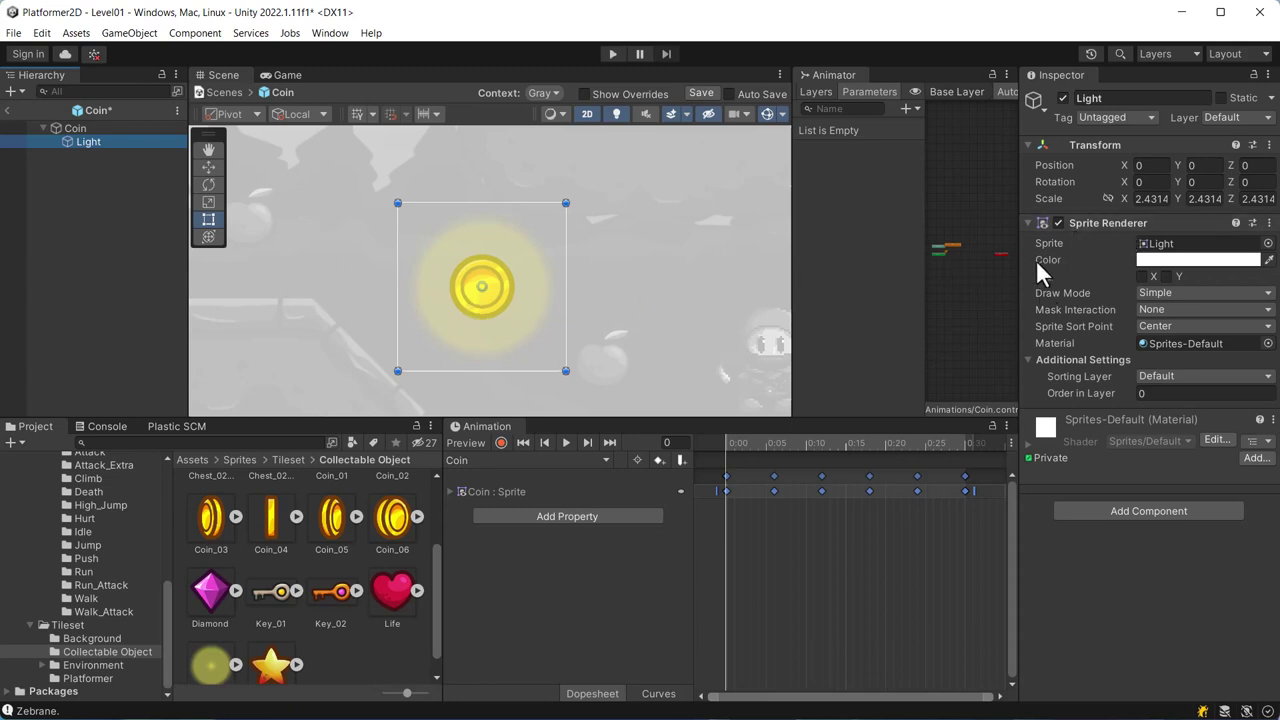
pyautogui.click(1211, 258)
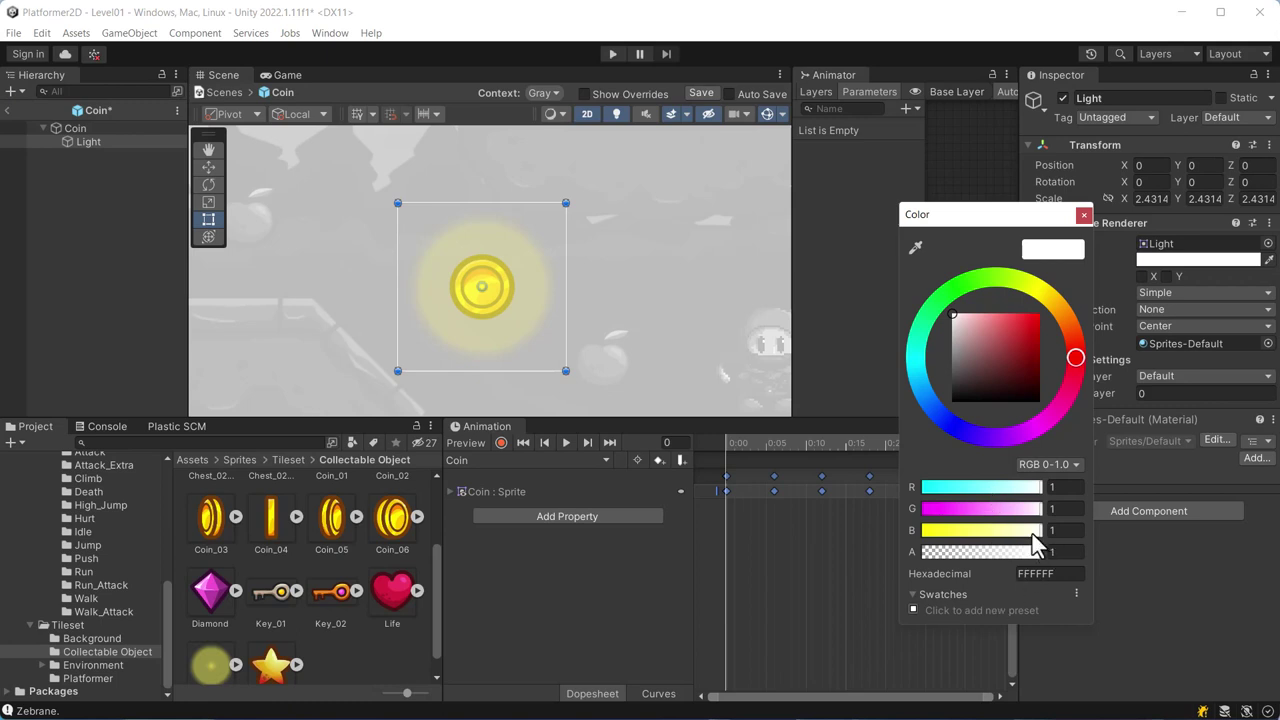
pyautogui.moveTo(1032, 534)
pyautogui.mouseDown()
pyautogui.moveTo(993, 529)
pyautogui.moveTo(1041, 530)
pyautogui.moveTo(1039, 493)
pyautogui.moveTo(985, 486)
pyautogui.moveTo(1071, 496)
pyautogui.mouseUp()
pyautogui.moveTo(1041, 551); pyautogui.dragTo(906, 550)
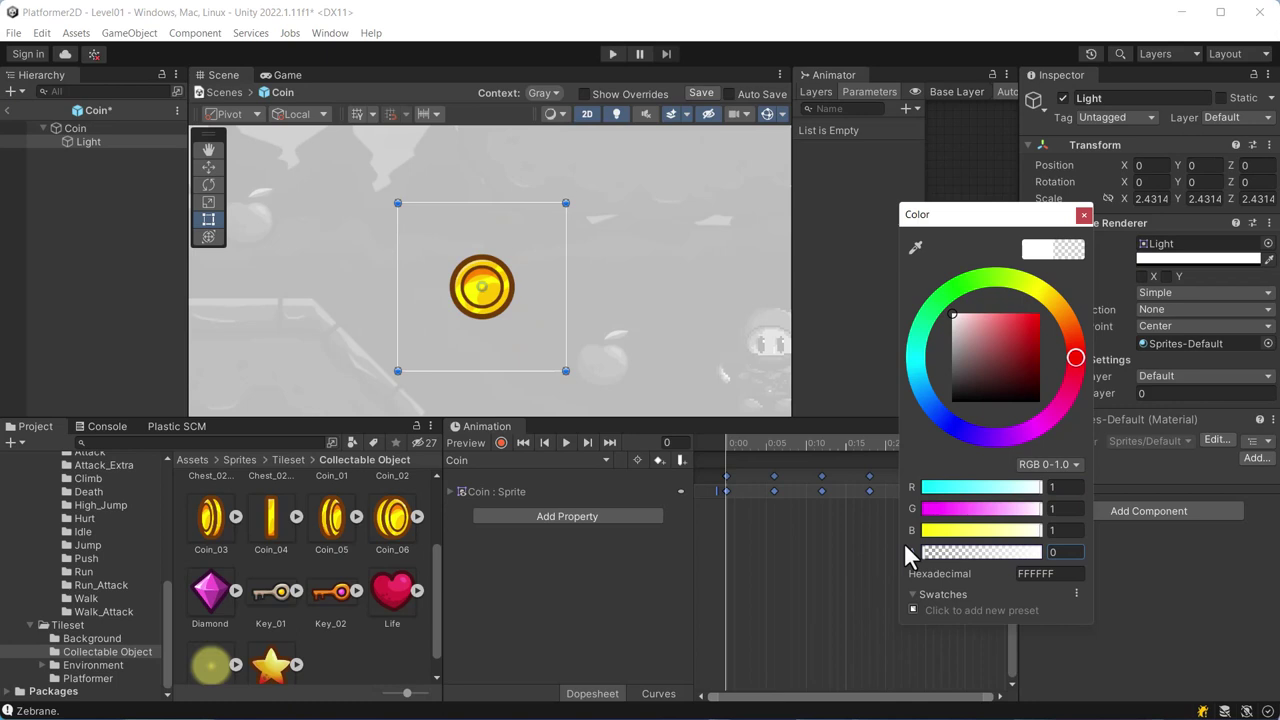
pyautogui.moveTo(919, 551); pyautogui.dragTo(992, 556)
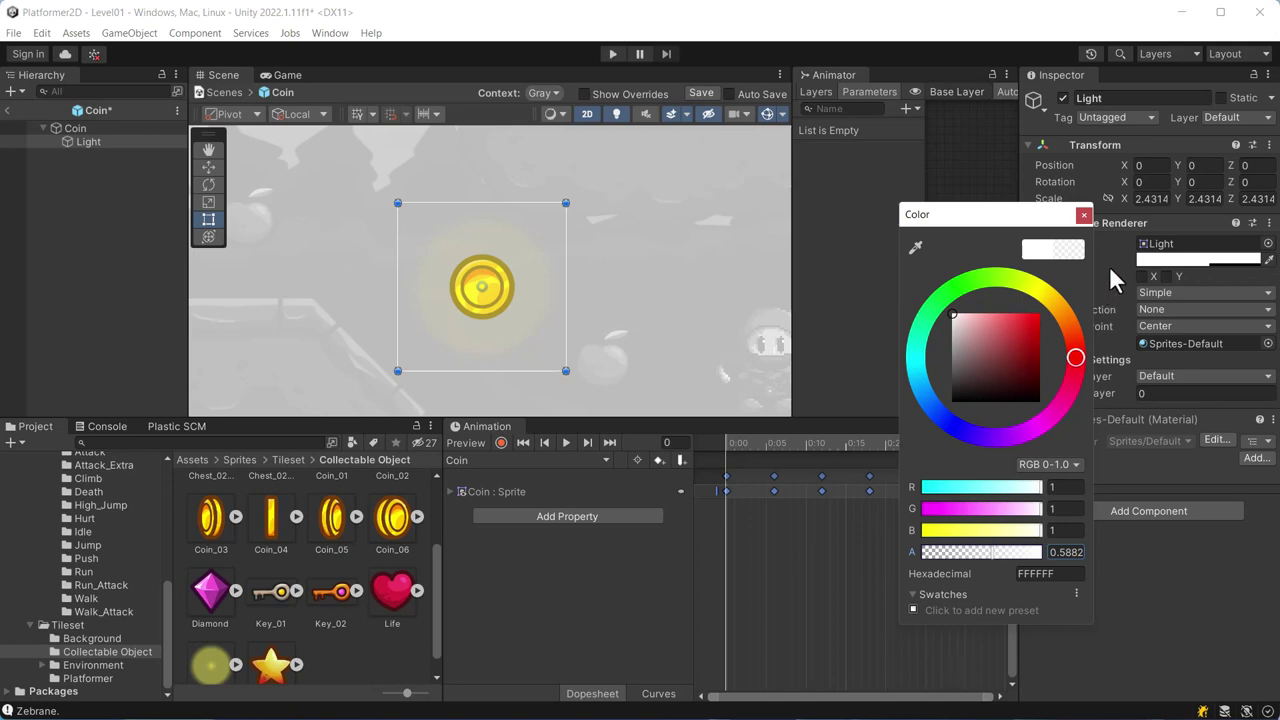
pyautogui.click(1085, 215)
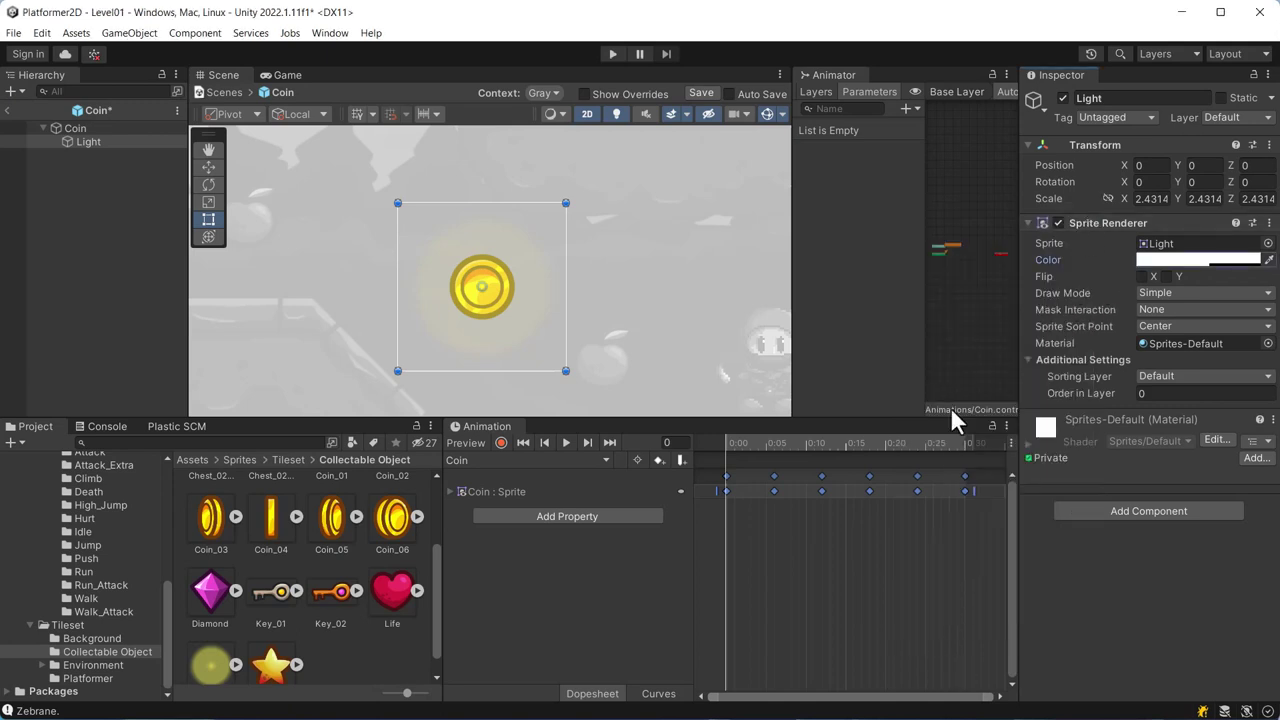
pyautogui.click(698, 92)
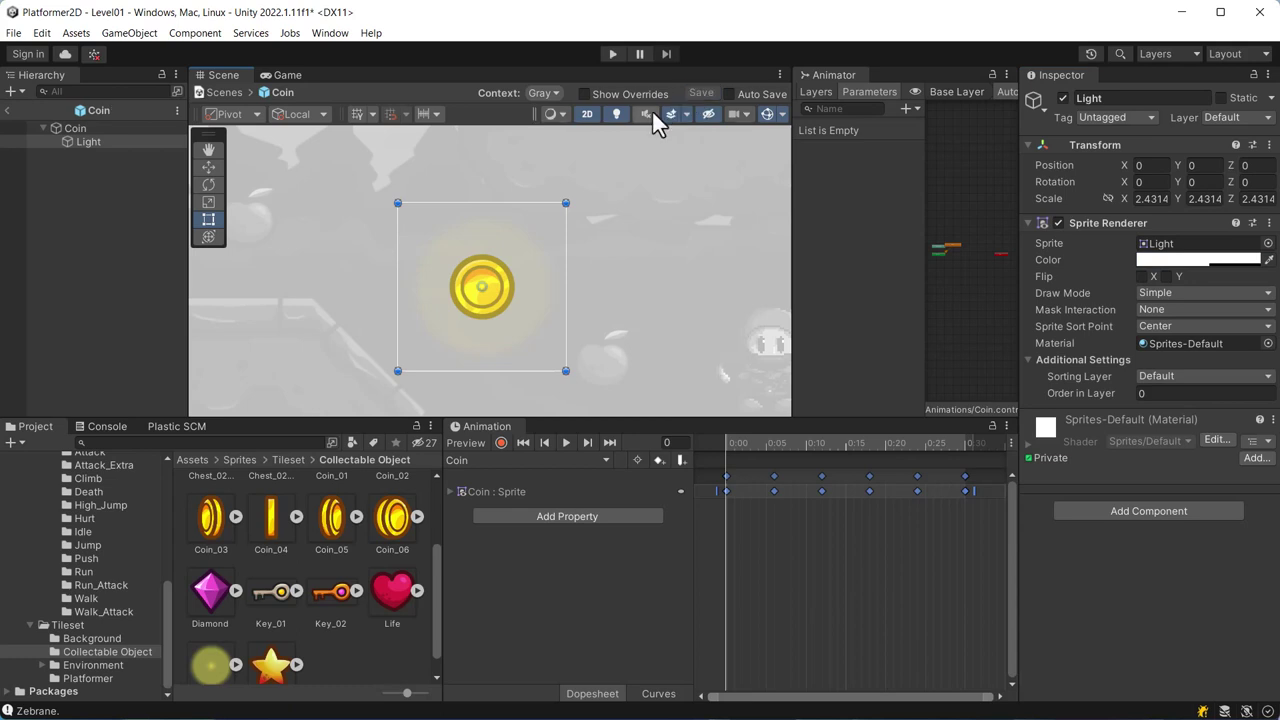
# - Return from prefab mode to the full level and select the glow Light under Coin
pyautogui.click(9, 112)
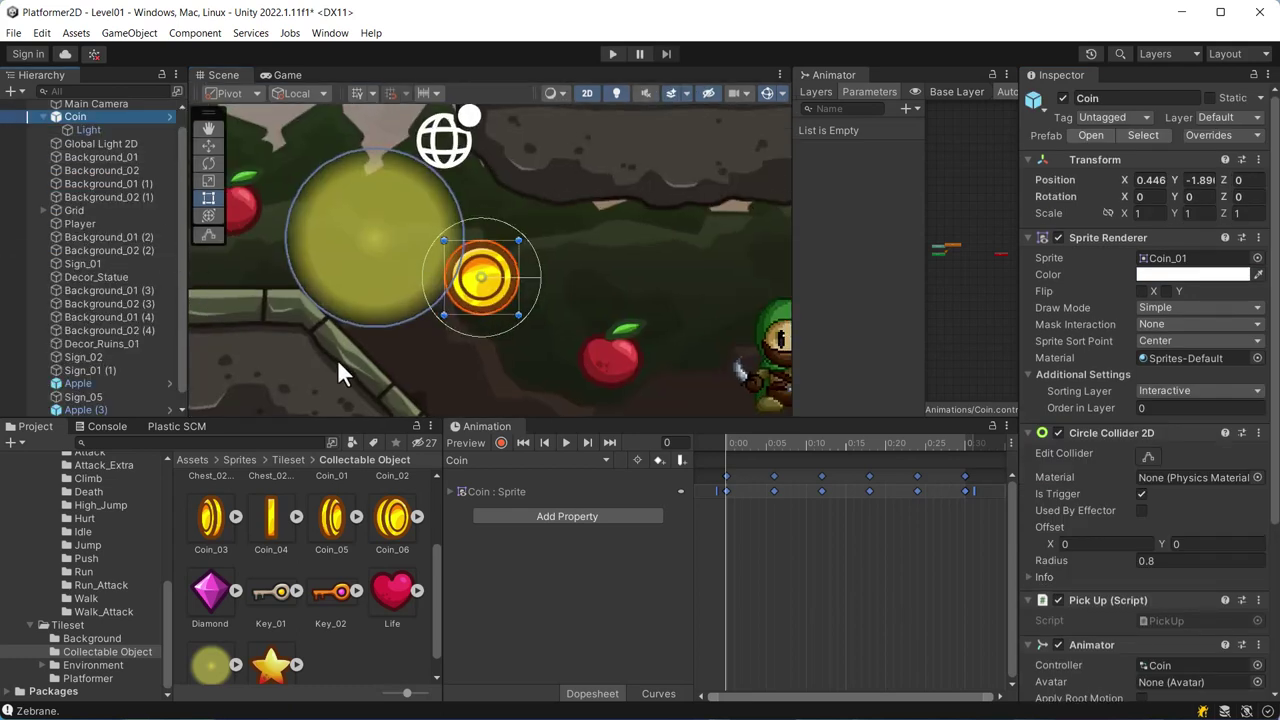
pyautogui.scroll(-1, 466, 300)
pyautogui.scroll(-1, 466, 305)
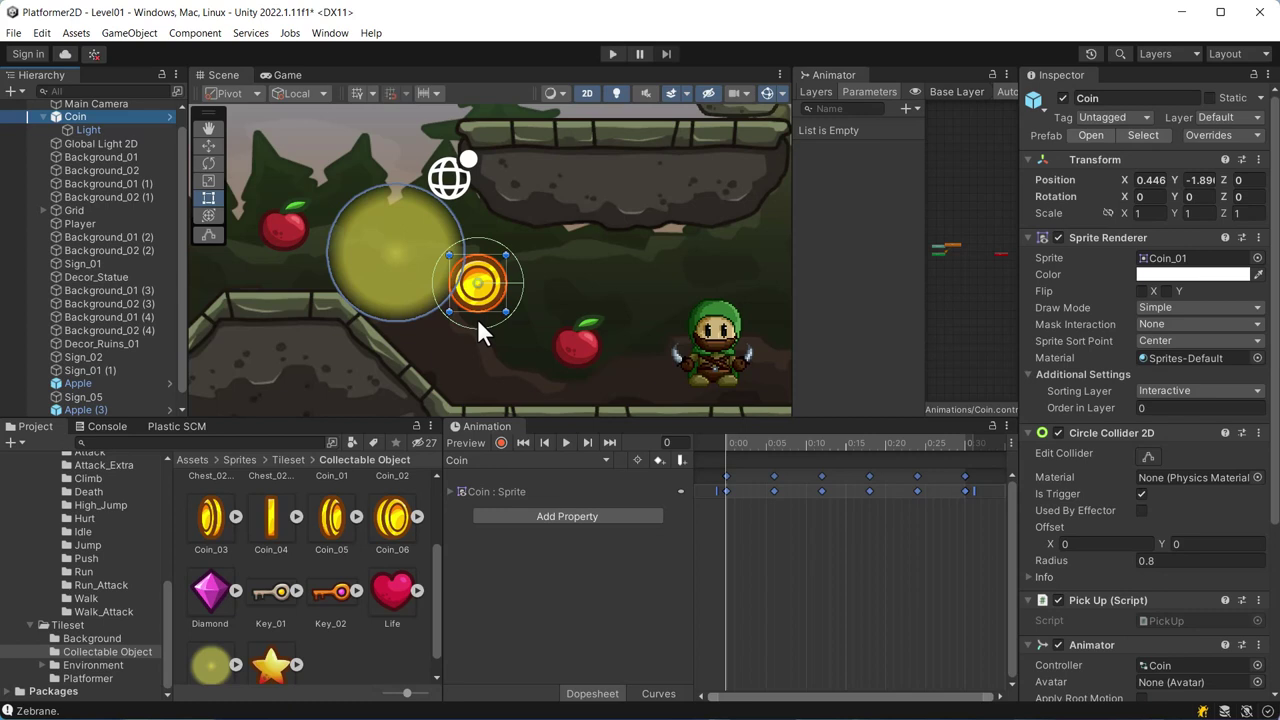
pyautogui.click(132, 129)
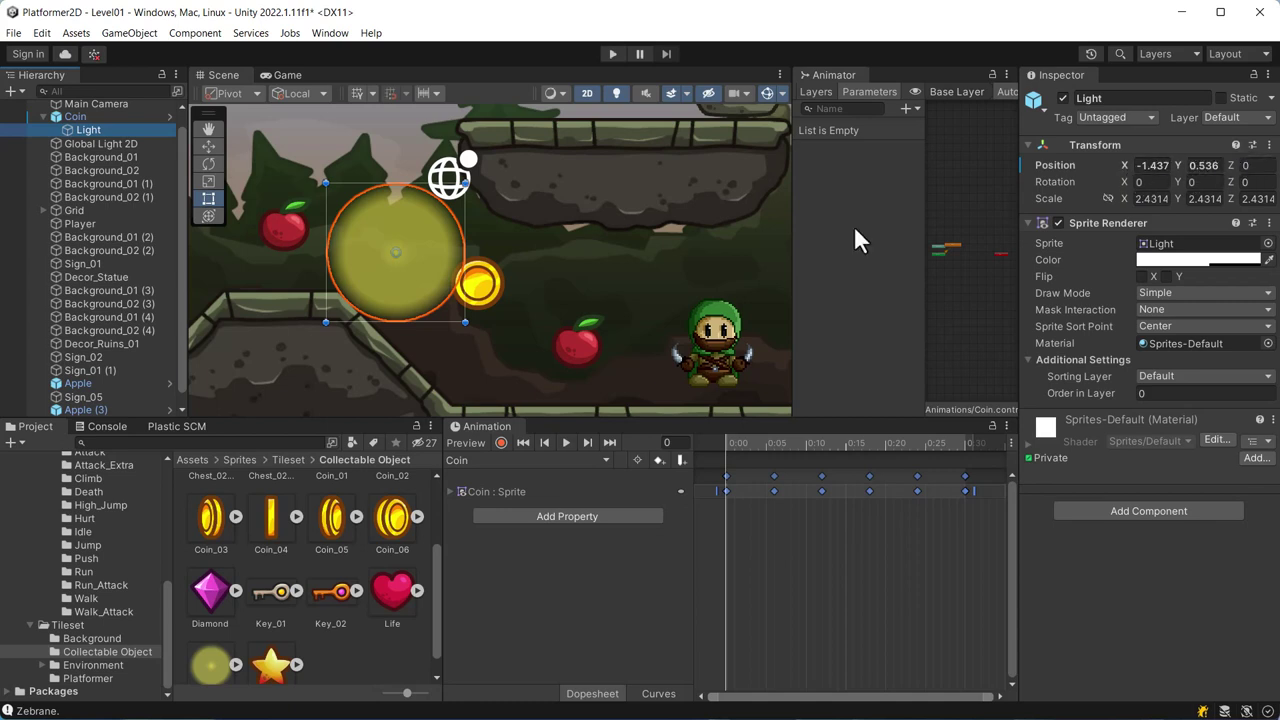
# - Revert the Coin instance's glow position override, then reopen the Coin prefab for editing
pyautogui.click(88, 118)
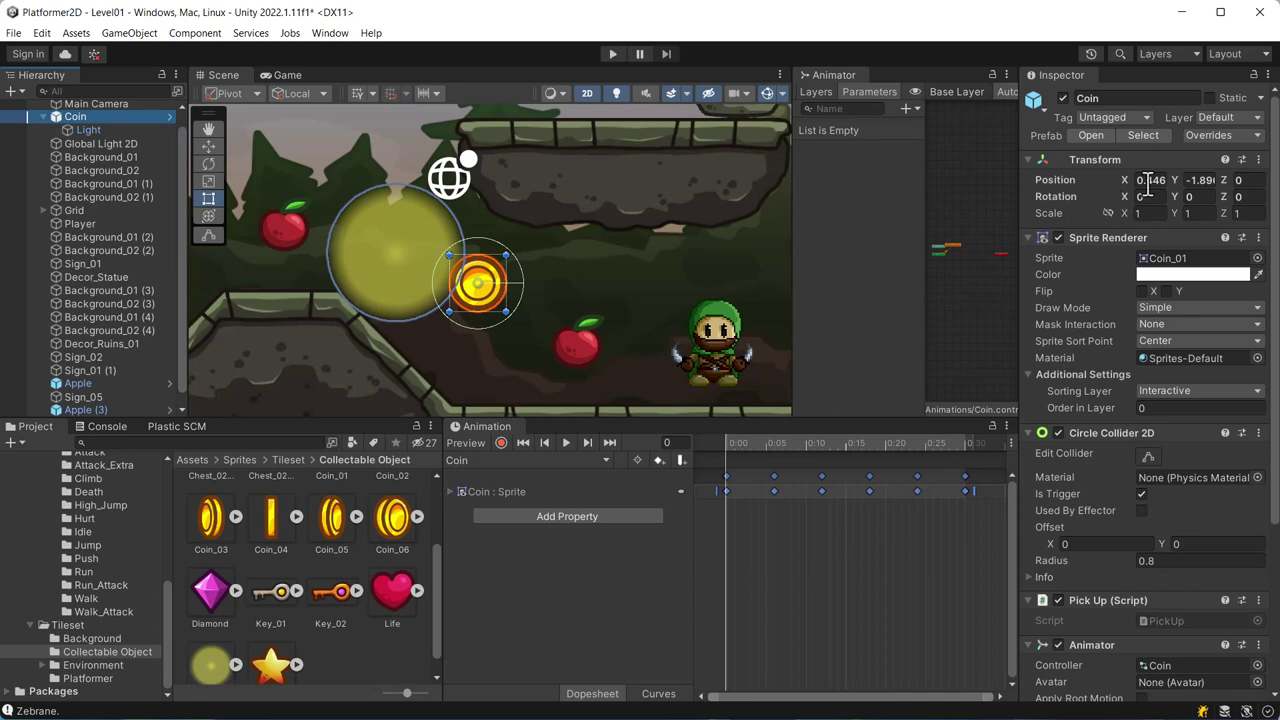
pyautogui.click(1219, 134)
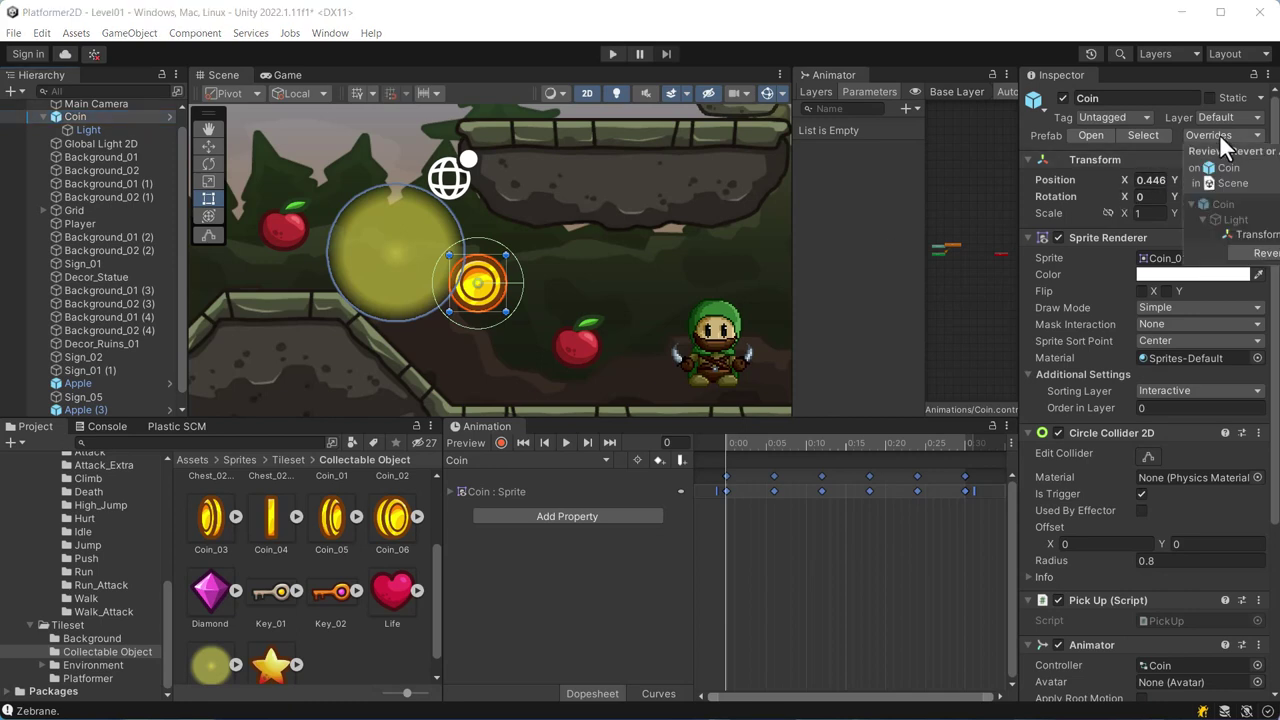
pyautogui.click(1260, 254)
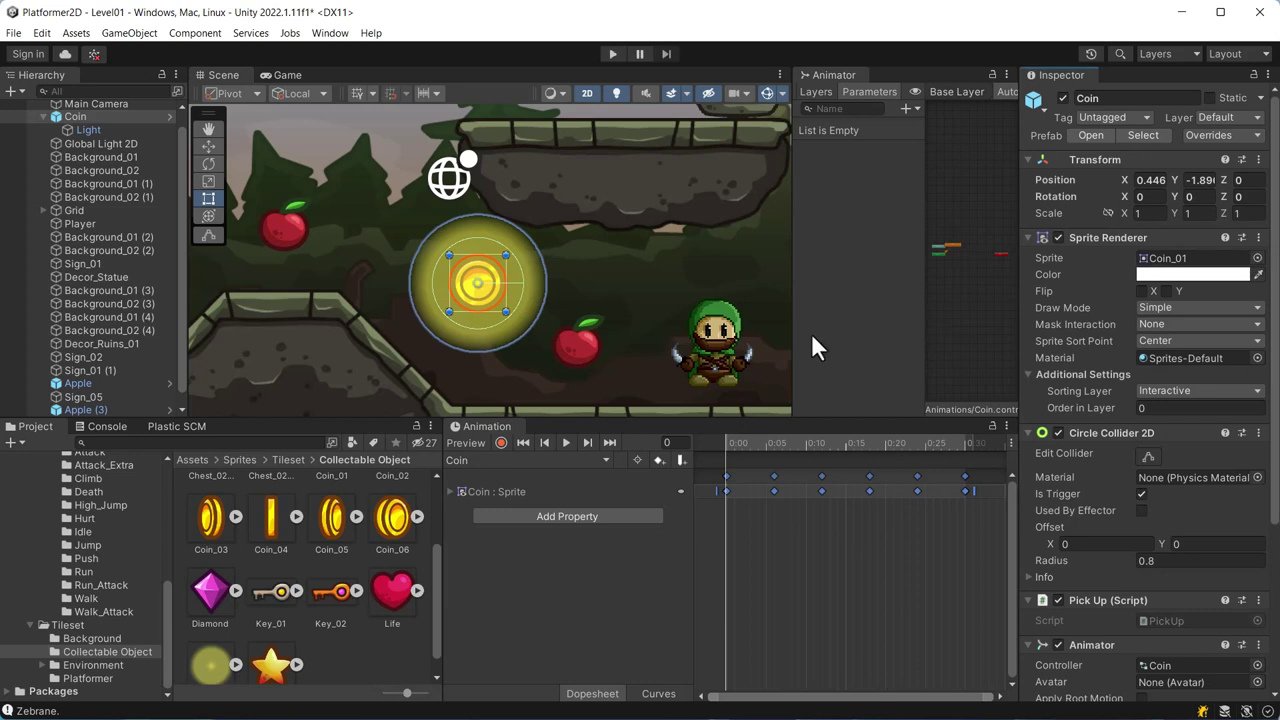
pyautogui.click(88, 130)
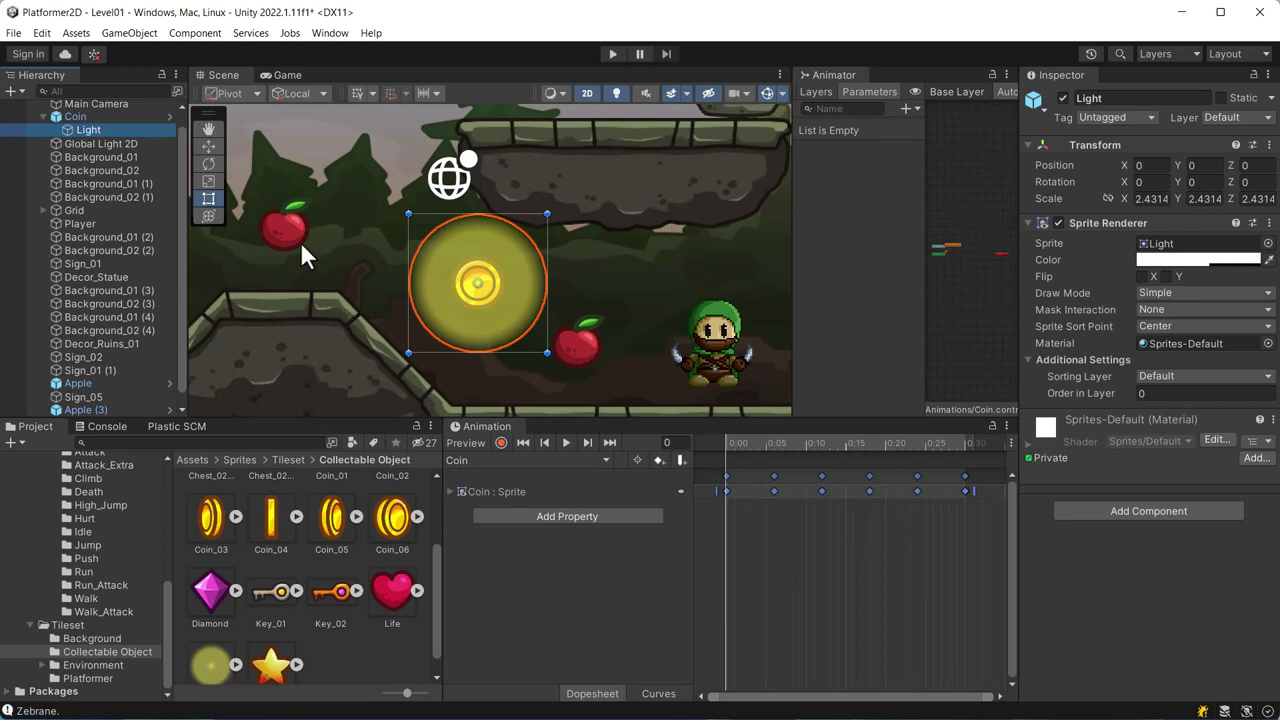
pyautogui.click(168, 116)
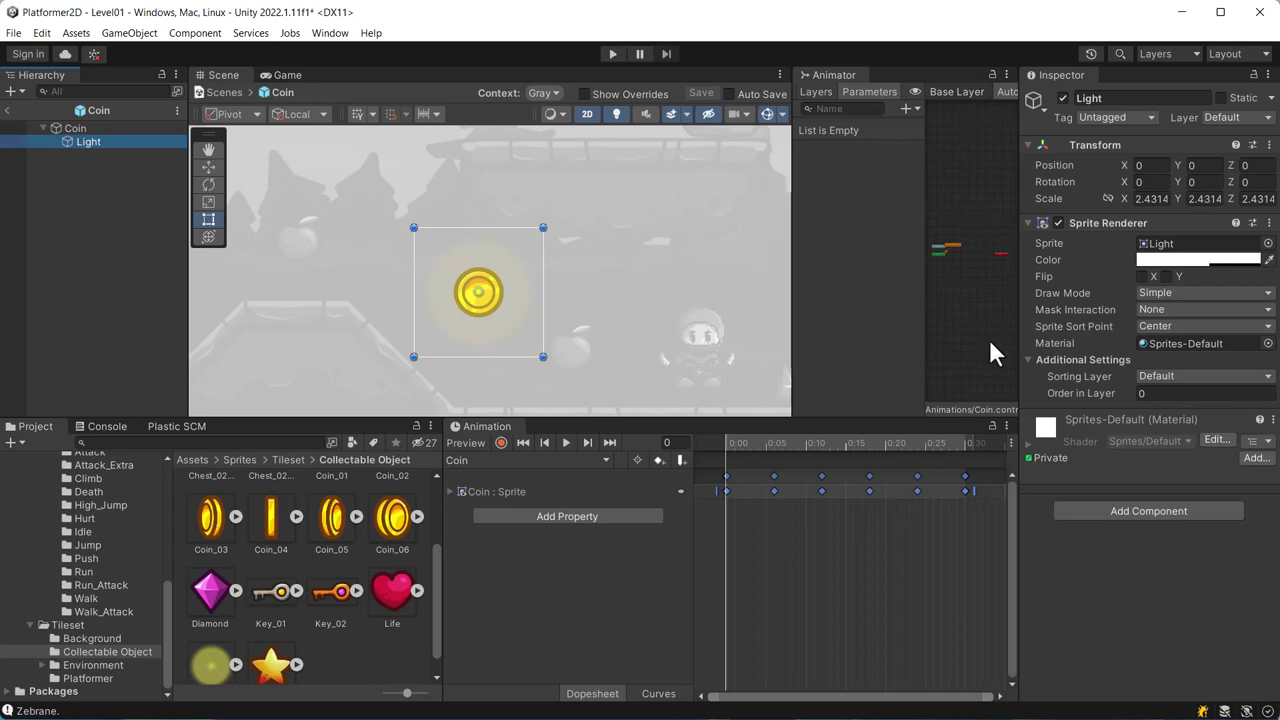
# - Lower the glow colour's alpha to about 0.13, save the Coin prefab, and return to Level01
pyautogui.click(1166, 262)
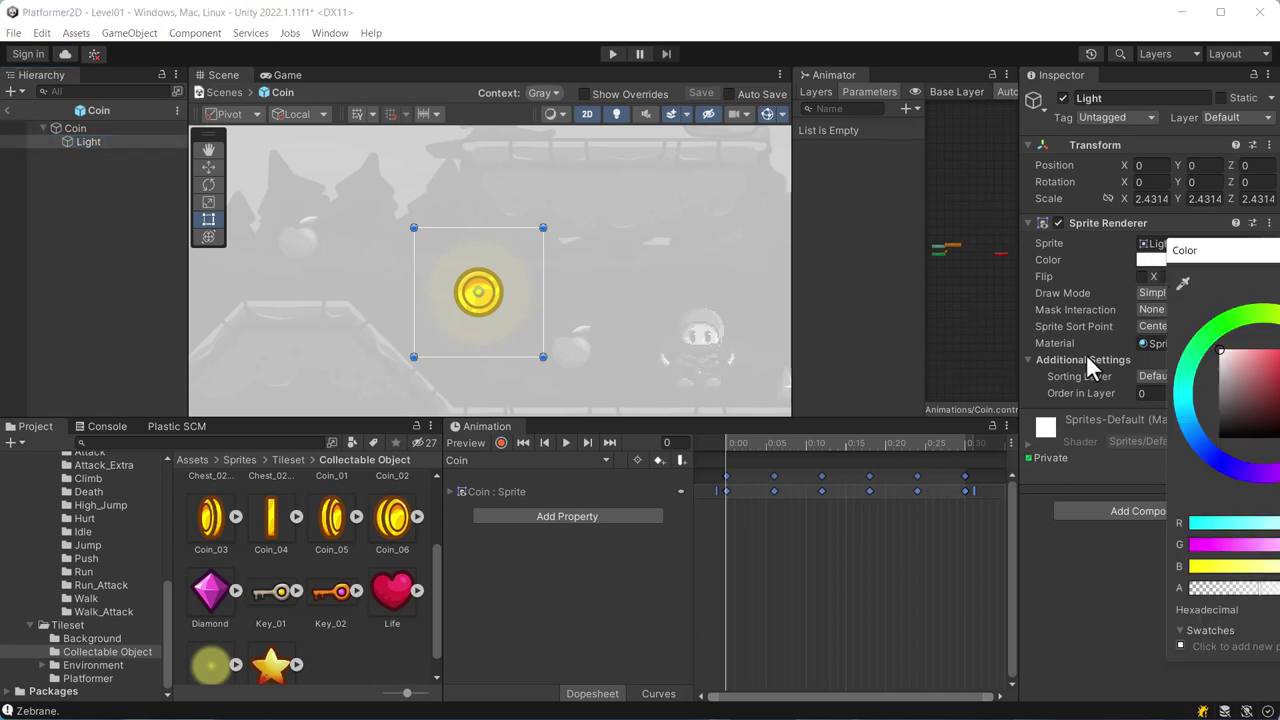
pyautogui.click(1223, 588)
pyautogui.moveTo(1202, 264); pyautogui.dragTo(1062, 258)
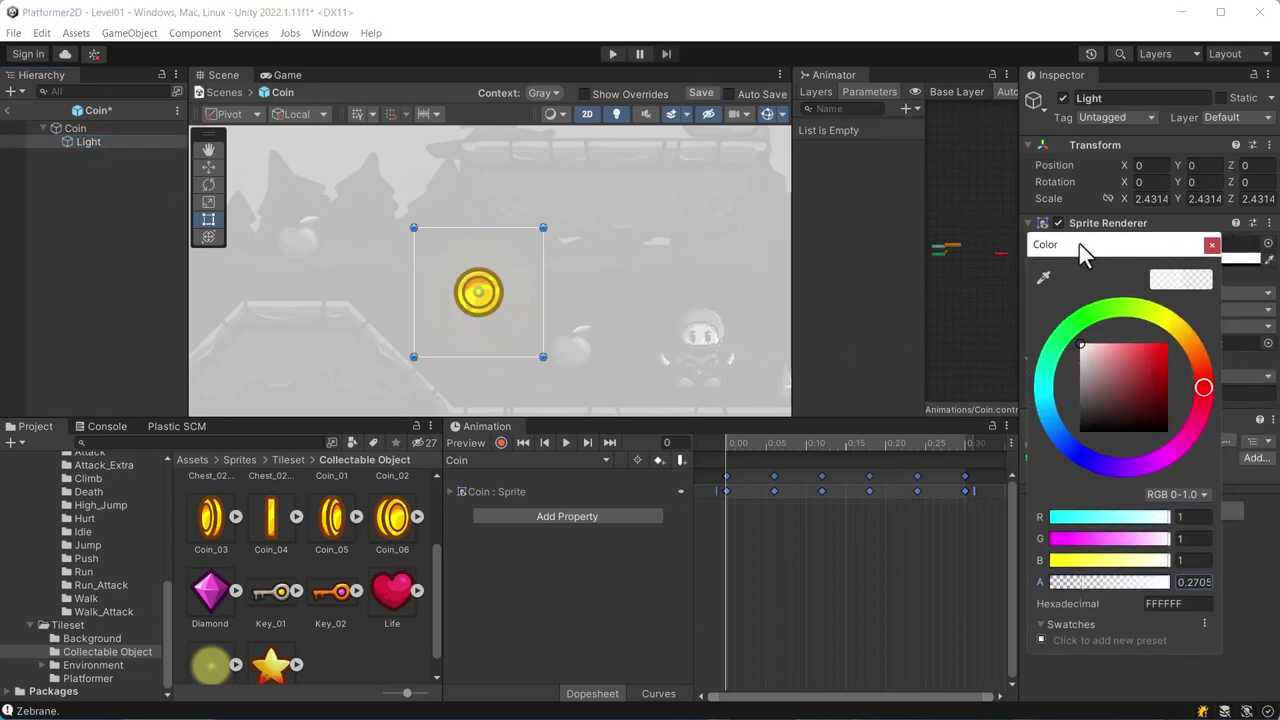
pyautogui.click(1068, 584)
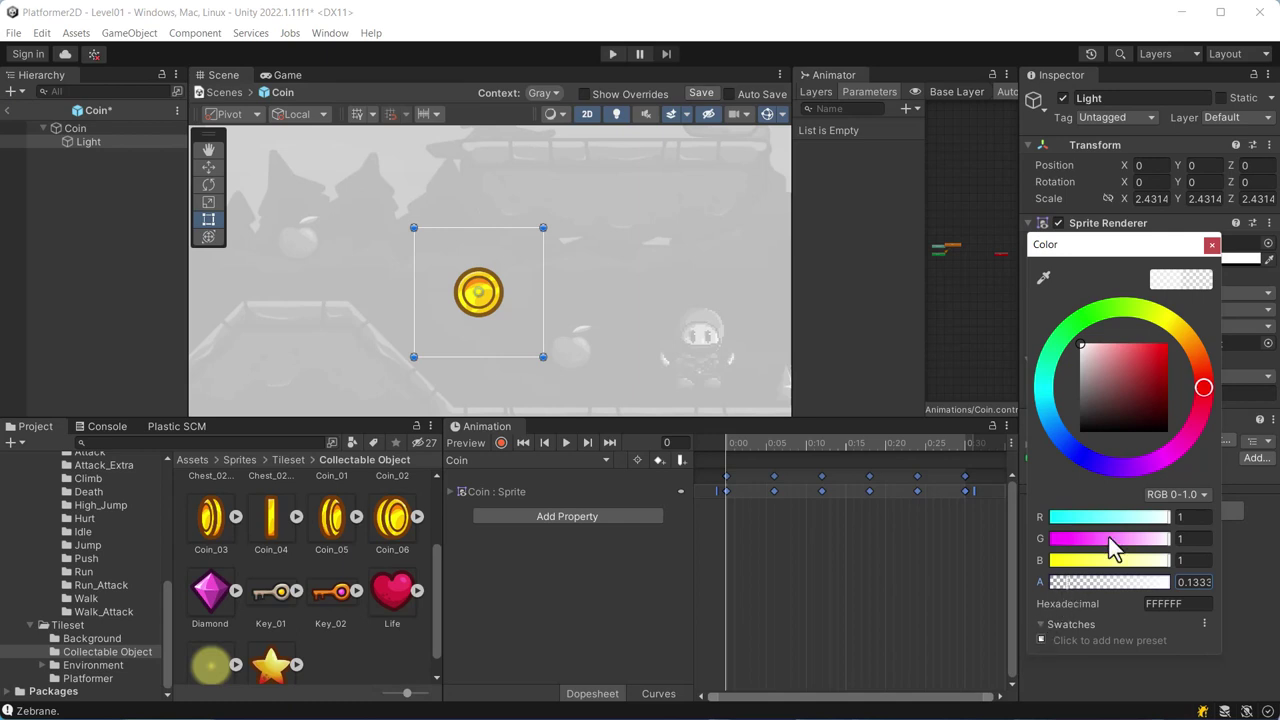
pyautogui.click(1211, 246)
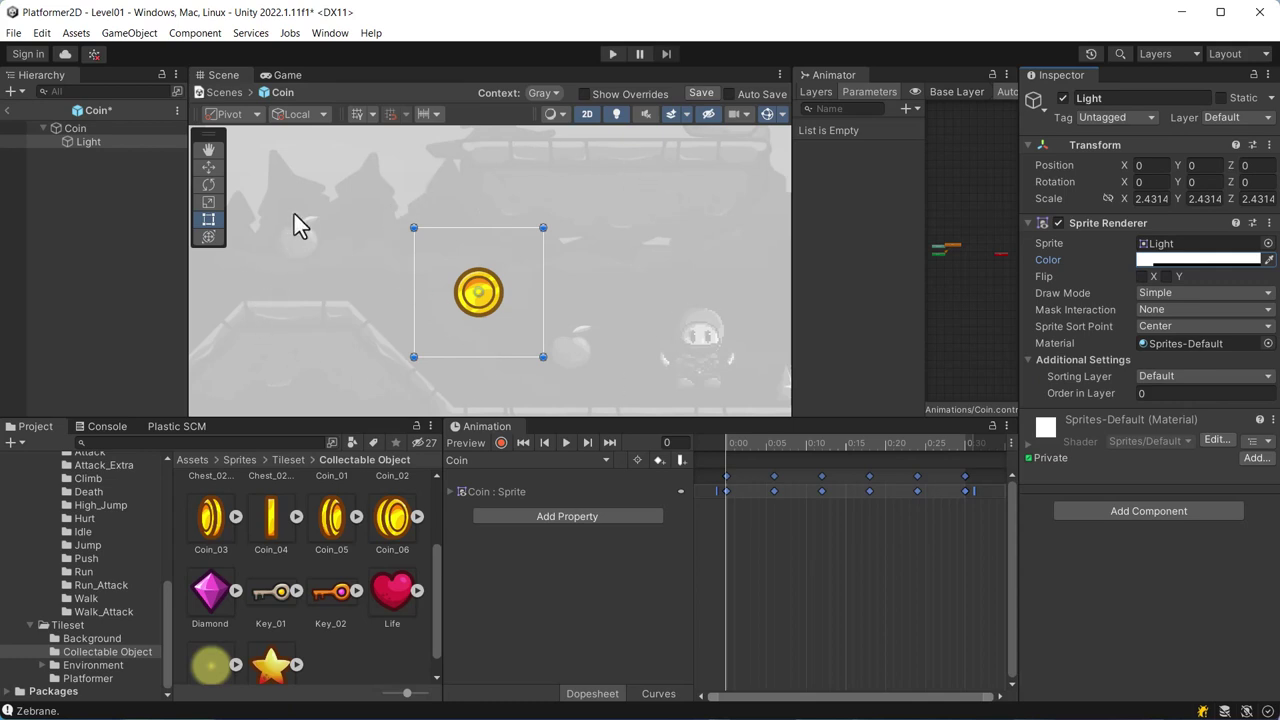
pyautogui.click(702, 94)
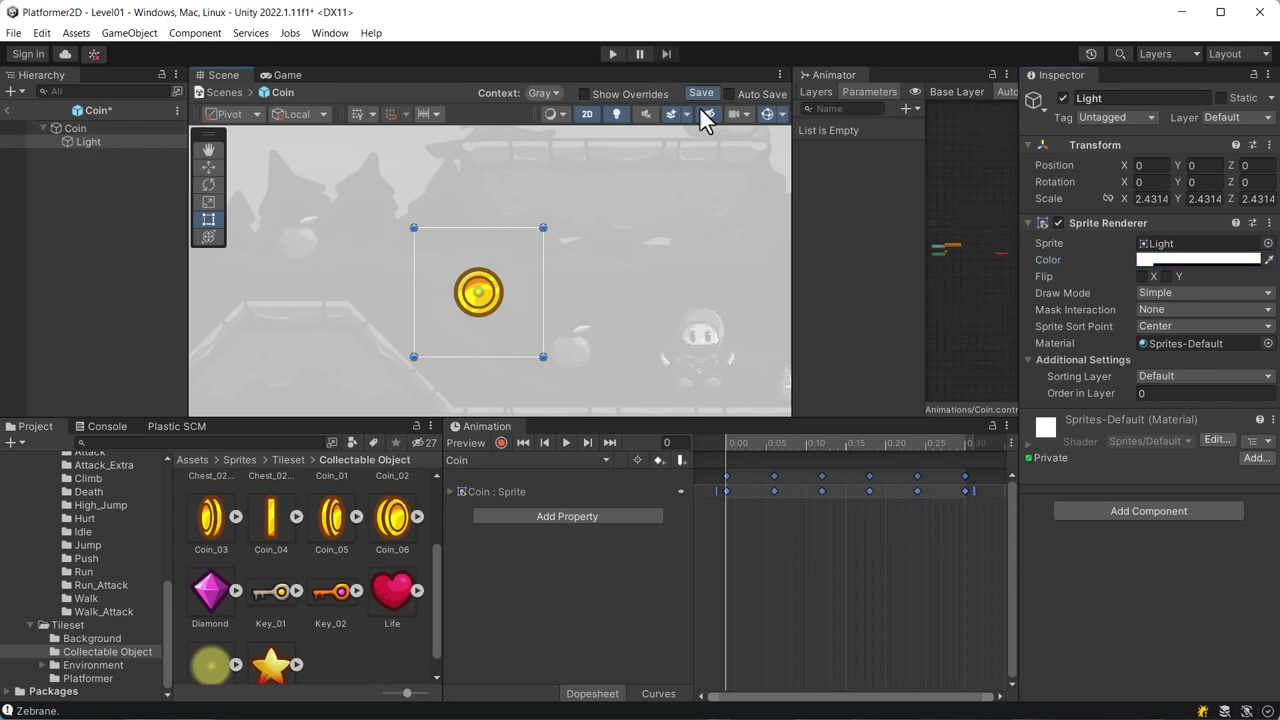
pyautogui.click(8, 110)
# - Zoom out over Level01, clear the selection, and enter Play mode to see the fainter halo
pyautogui.click(352, 290)
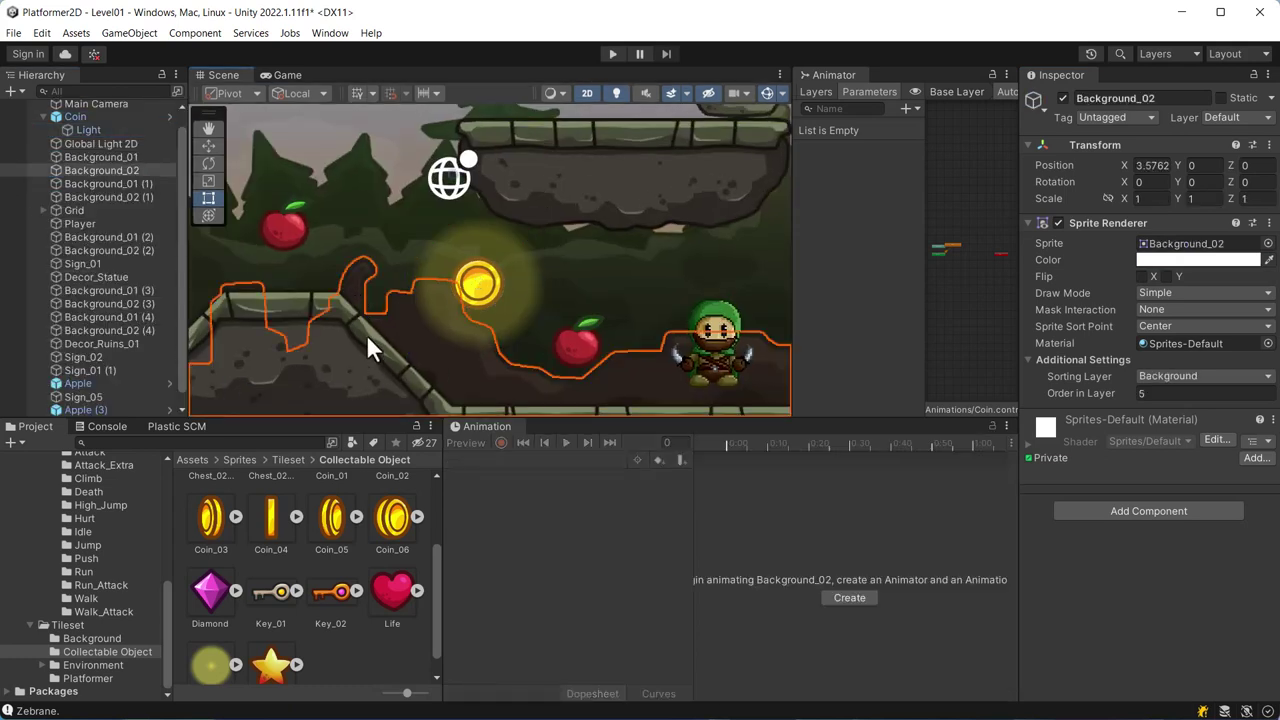
pyautogui.scroll(-2, 483, 286)
pyautogui.scroll(-2, 514, 285)
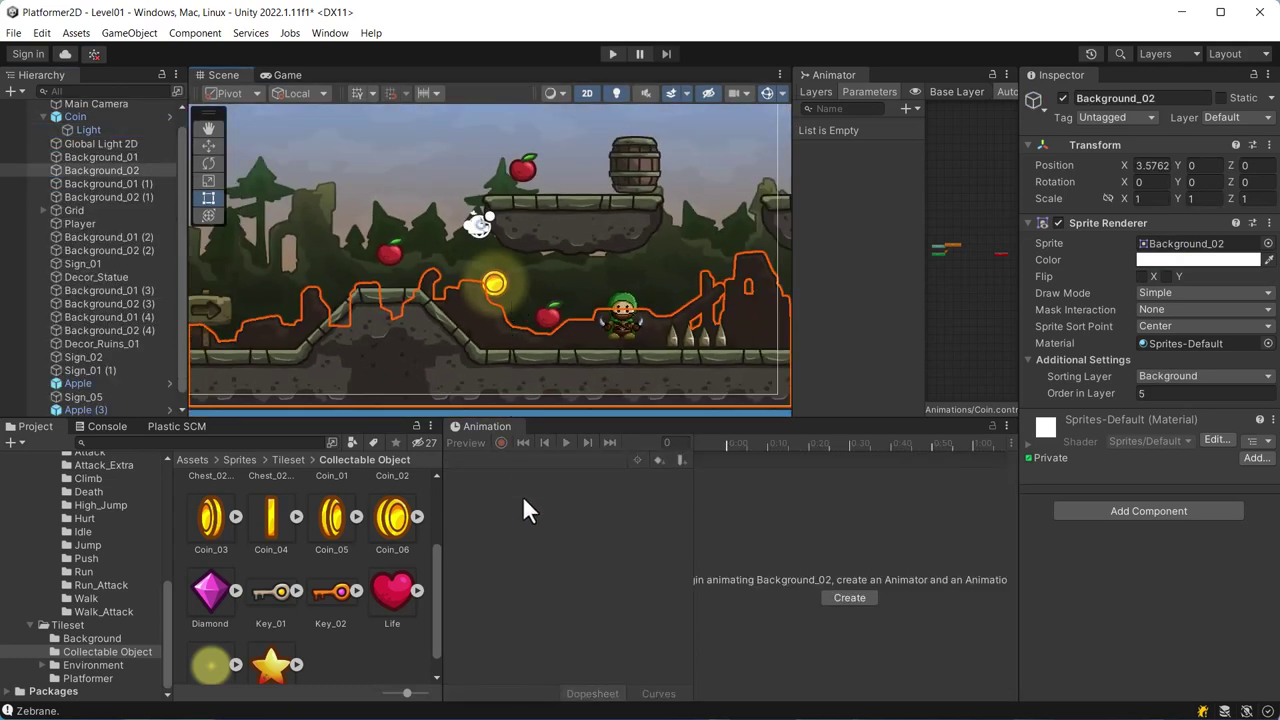
pyautogui.click(845, 380)
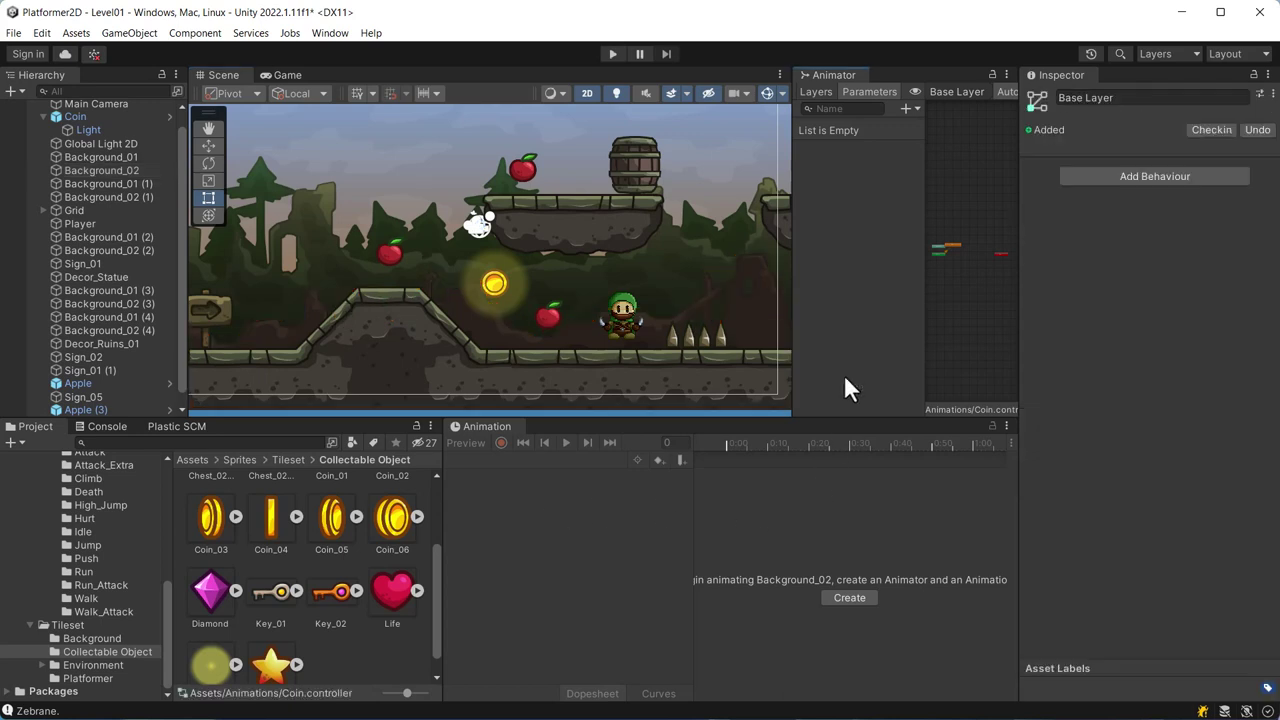
pyautogui.click(613, 54)
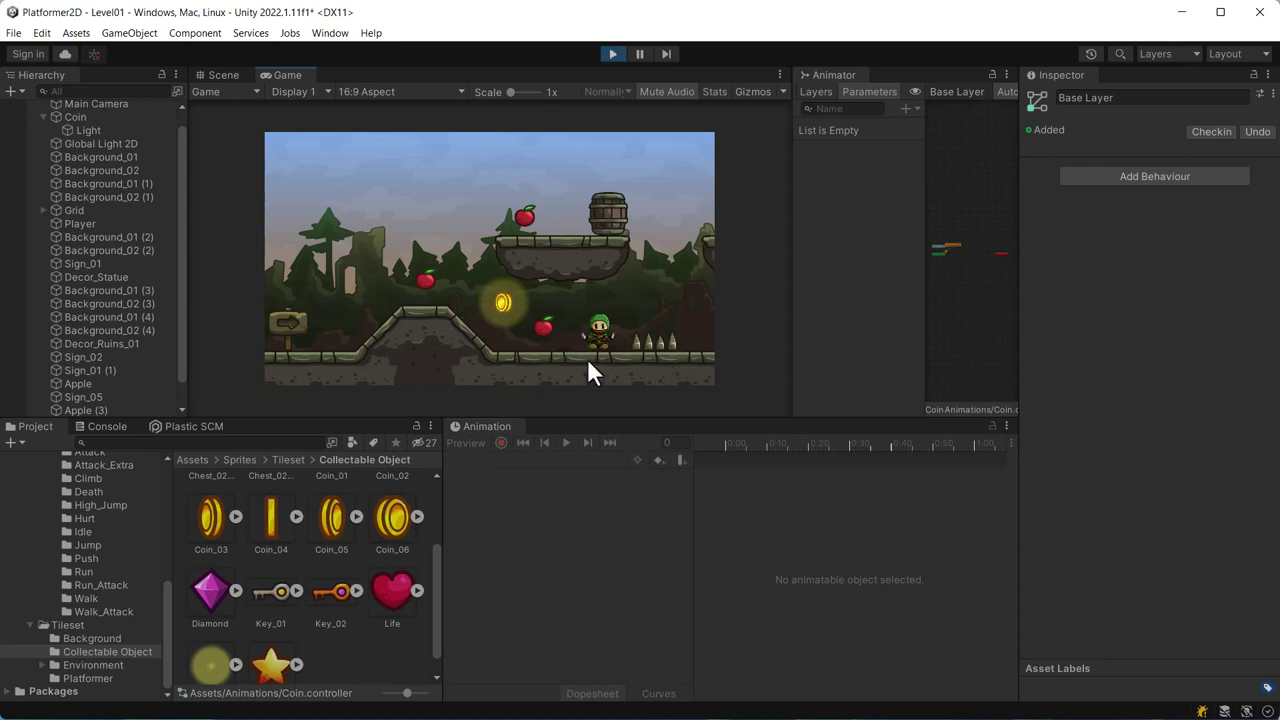
# - Stop Play mode to resume editing the Level01 scene
pyautogui.click(611, 53)
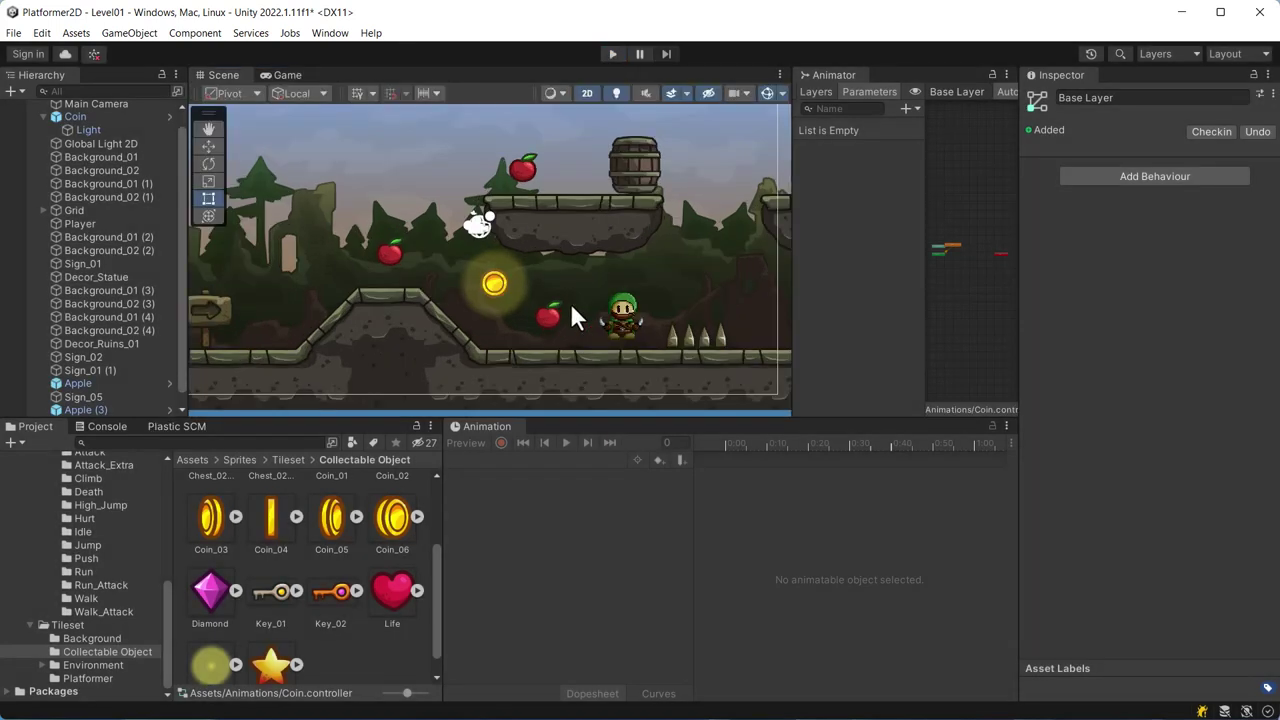